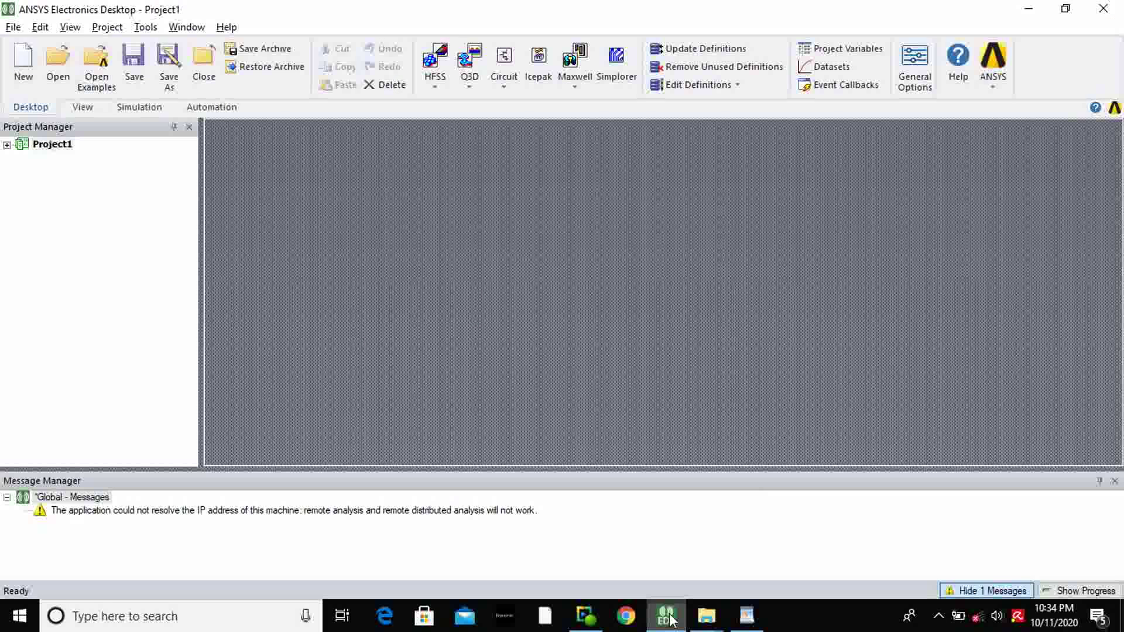
- Insert an HFSS design into Project1 and expand its contents in the project tree
click(667, 616)
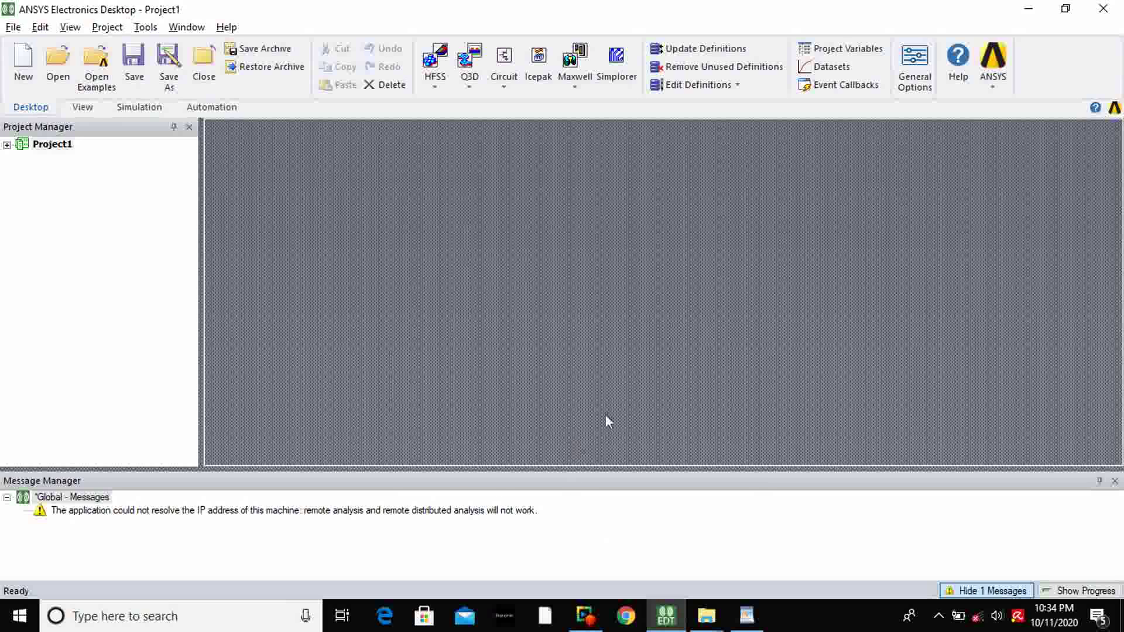
click(434, 86)
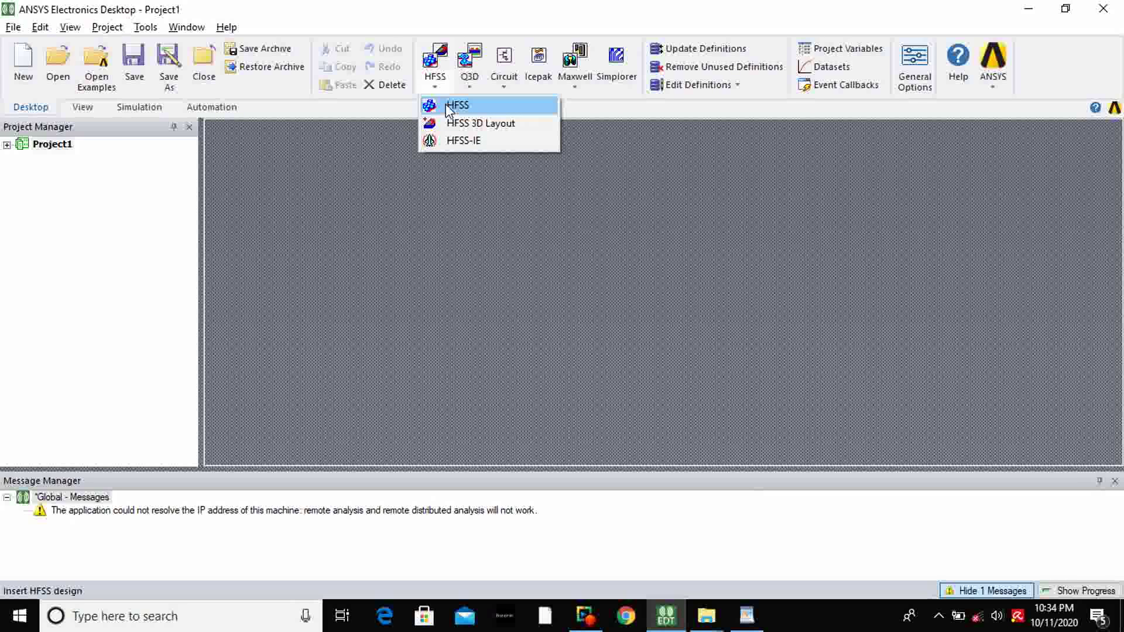
click(446, 106)
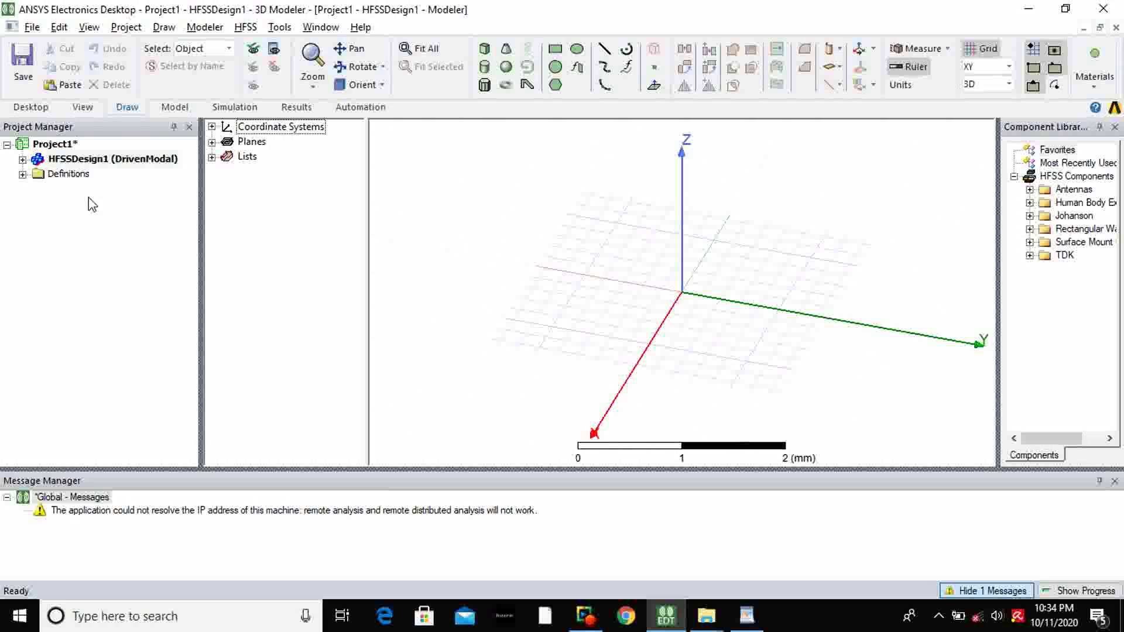
click(24, 162)
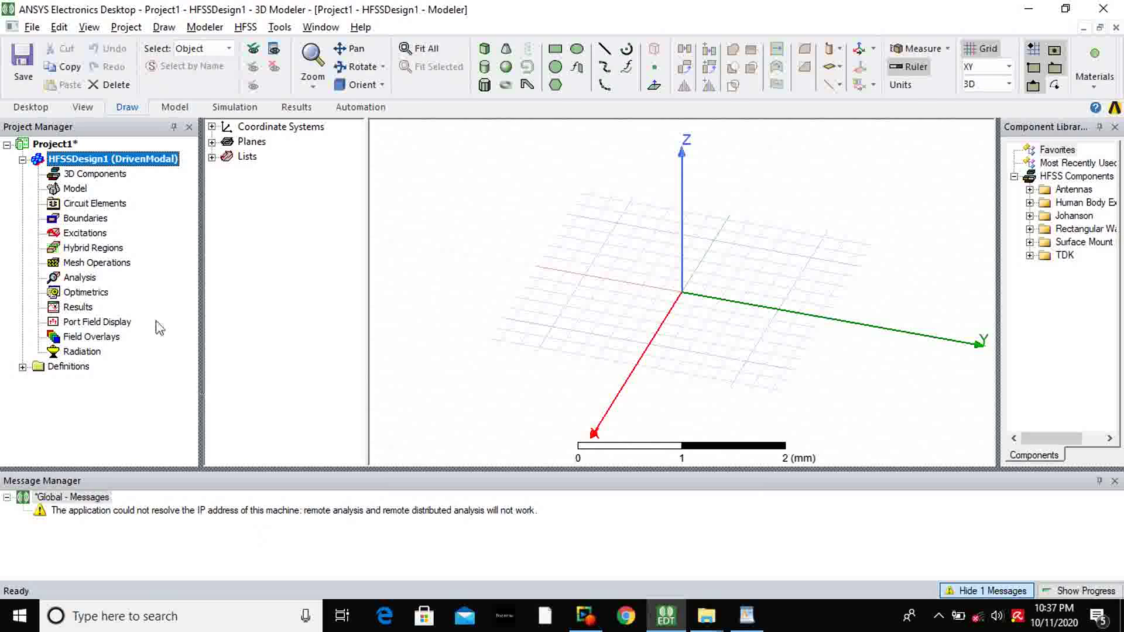
- Check the antenna dimensions in the design calculation document, then draw a box about 2 × 1.8 × 0.4 mm around the origin on the XY plane
click(362, 67)
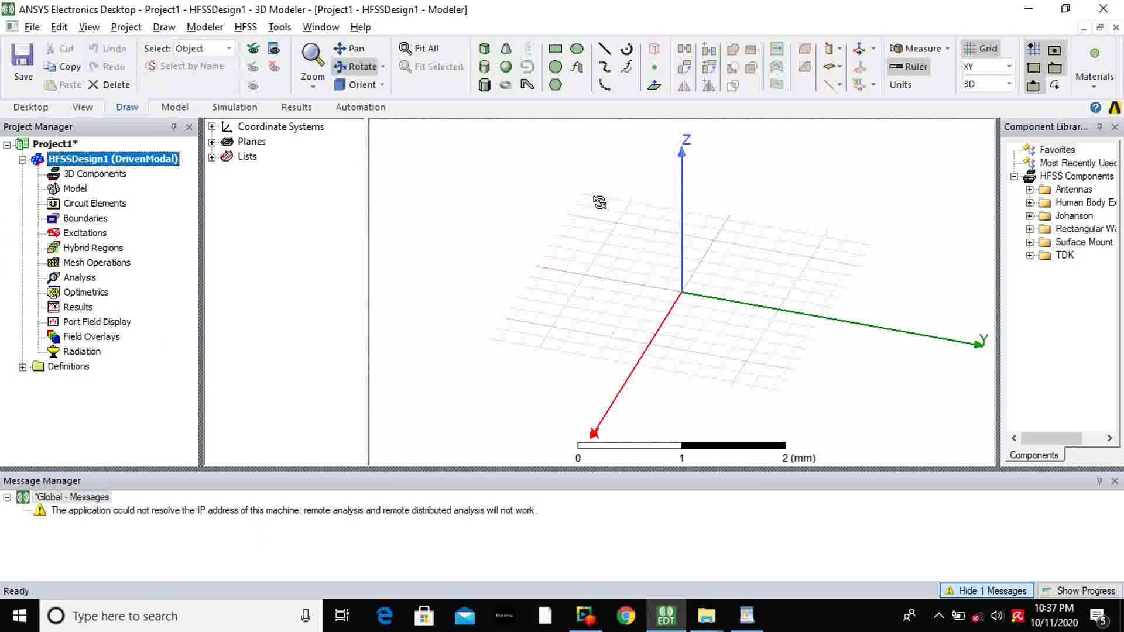
drag(714, 378, 653, 339)
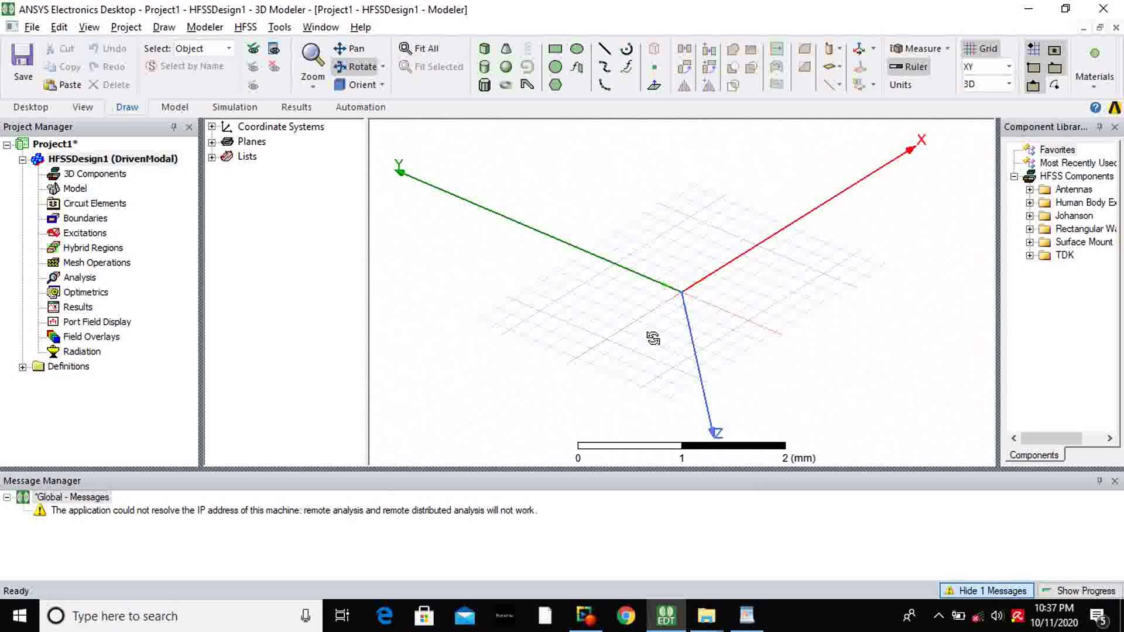
drag(497, 291, 541, 209)
drag(793, 156, 884, 276)
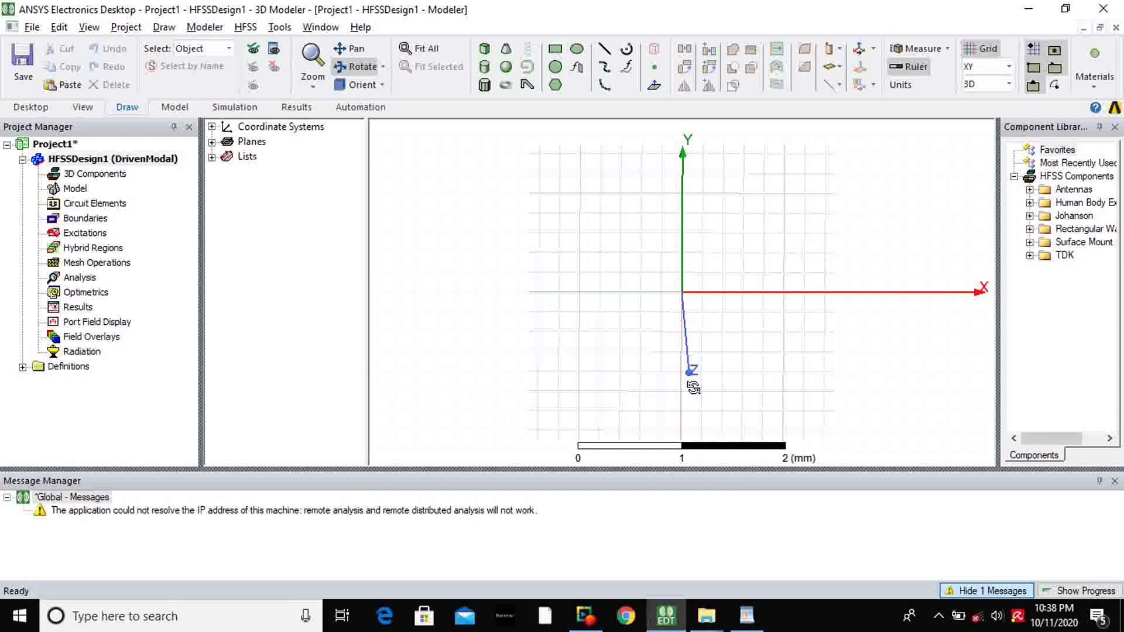
key(alt+Tab)
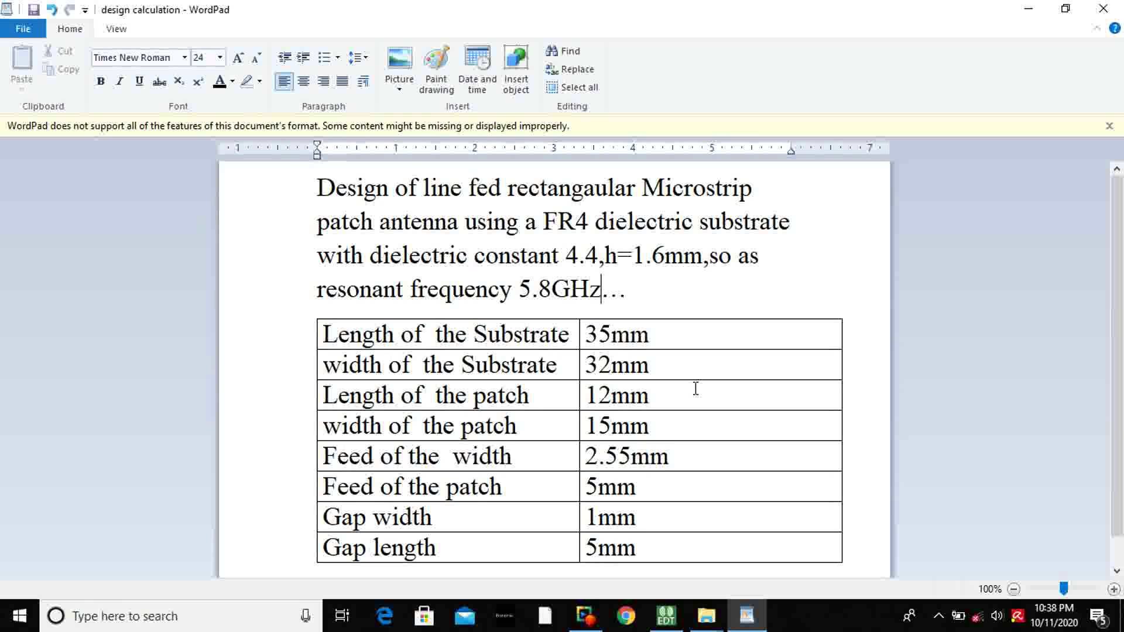
mouse_move(667, 616)
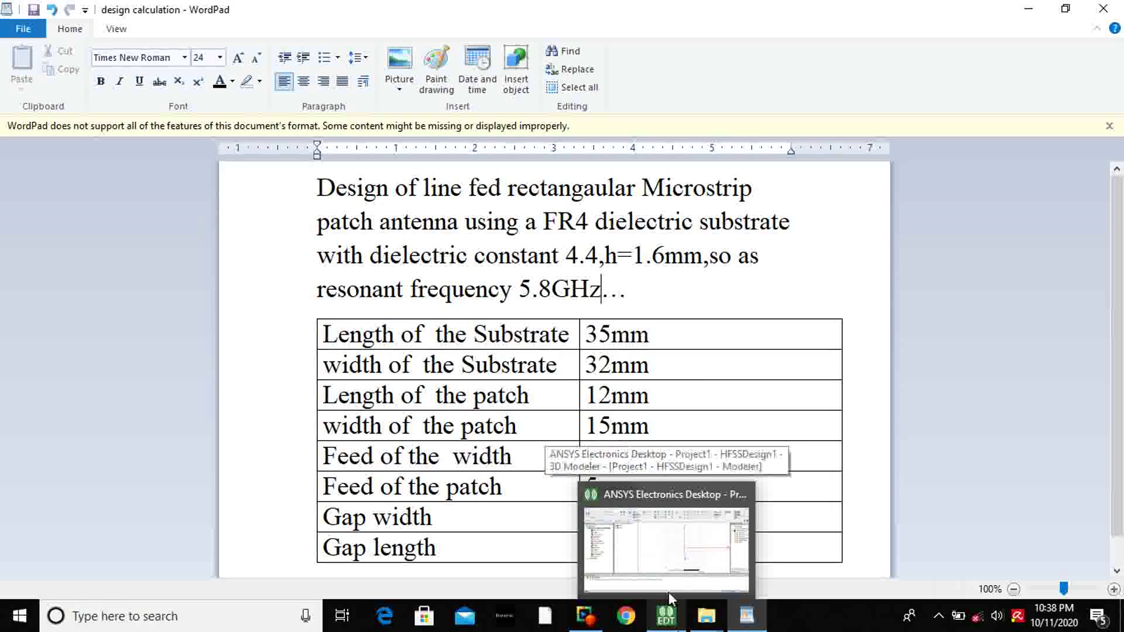
click(671, 572)
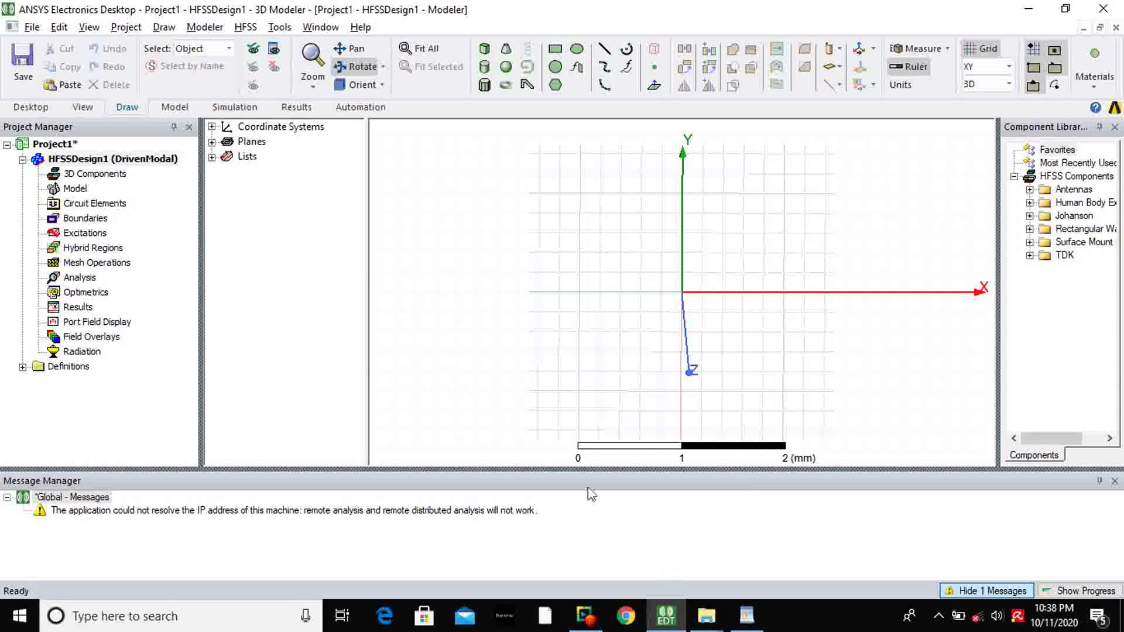
click(485, 48)
click(563, 194)
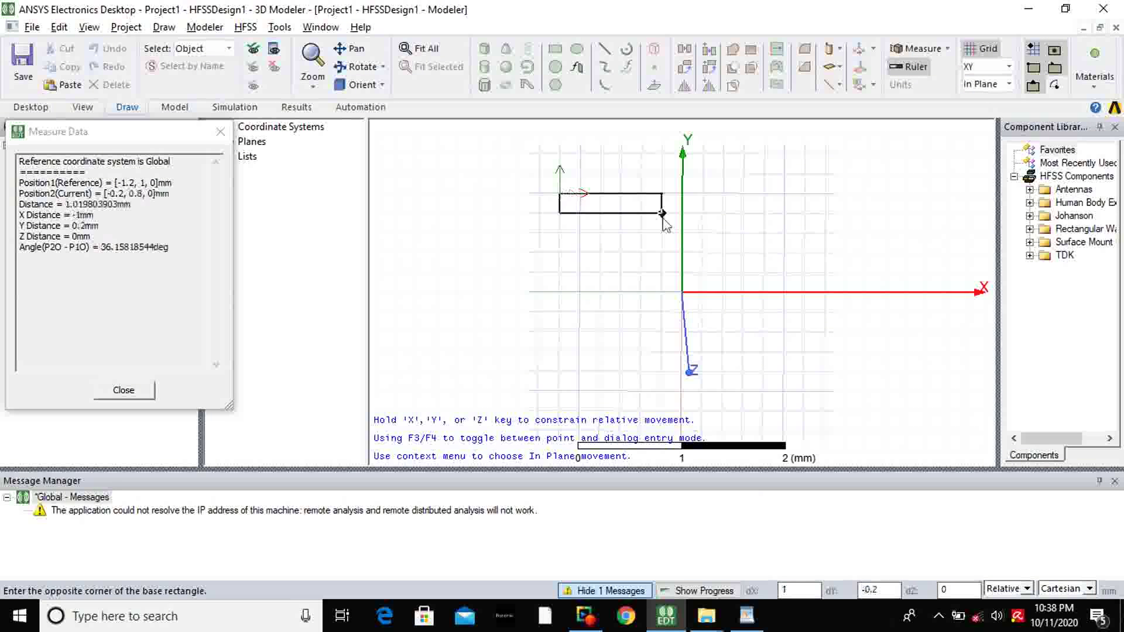
click(765, 375)
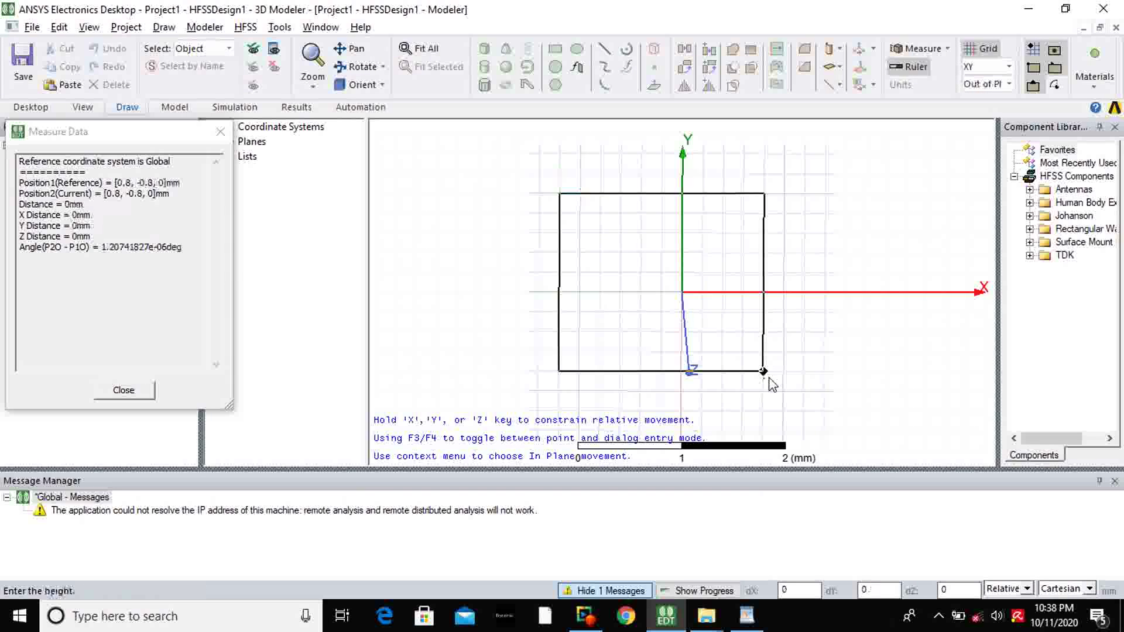
click(686, 370)
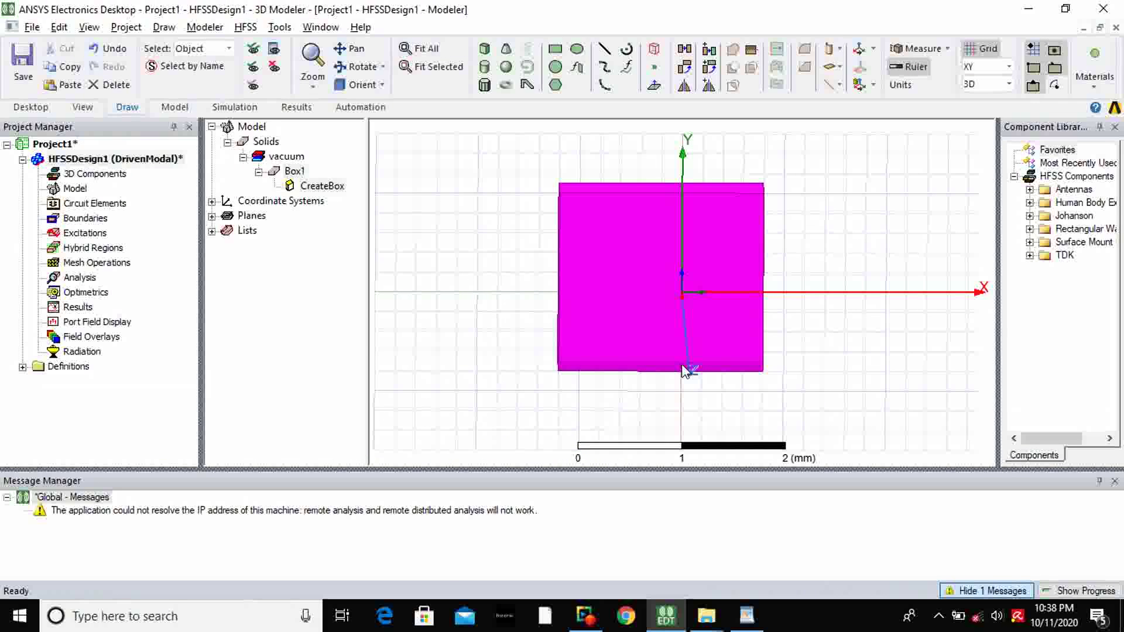
- Open the attributes of the new box and rename it substrate
double_click(294, 173)
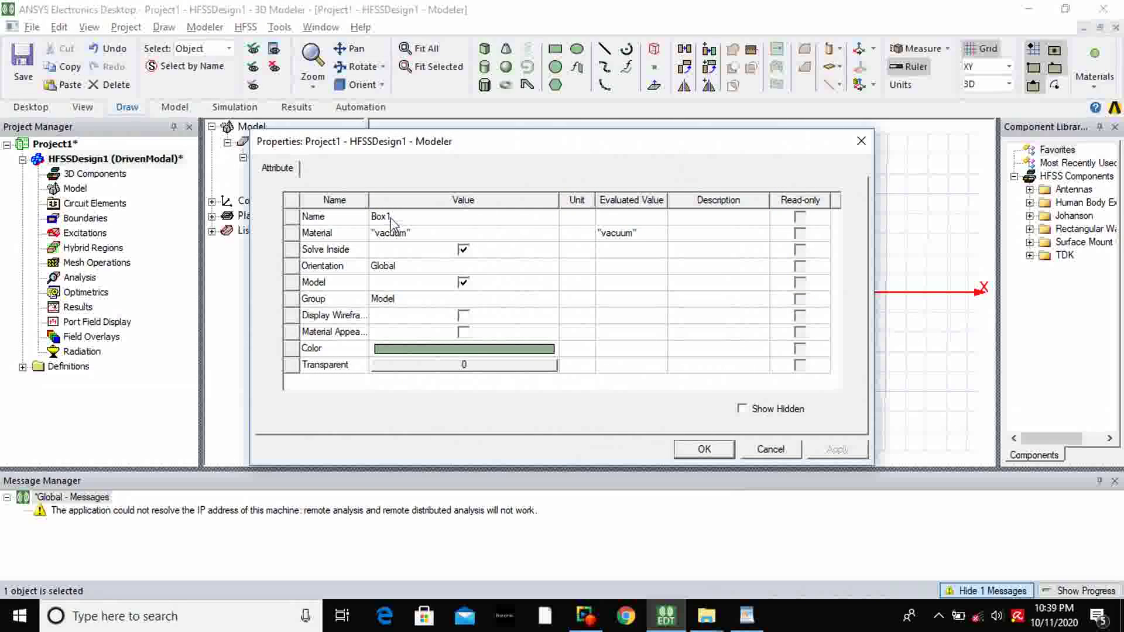
click(393, 217)
text(s)
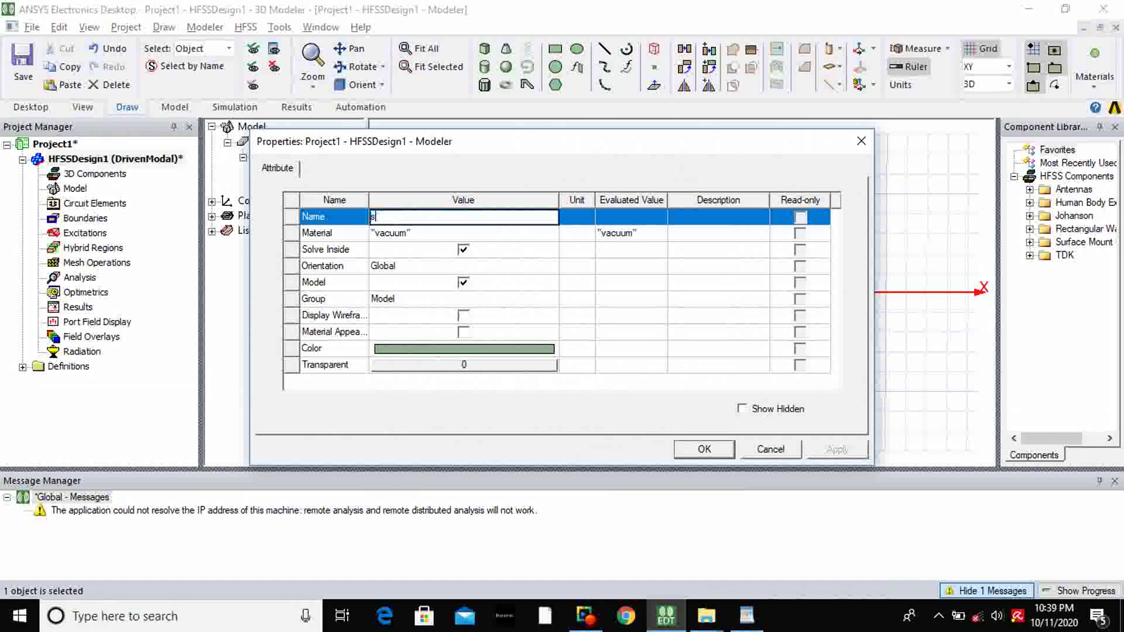
text(ubstrate)
- Assign the FR4_epoxy material from the material library to the substrate
click(415, 233)
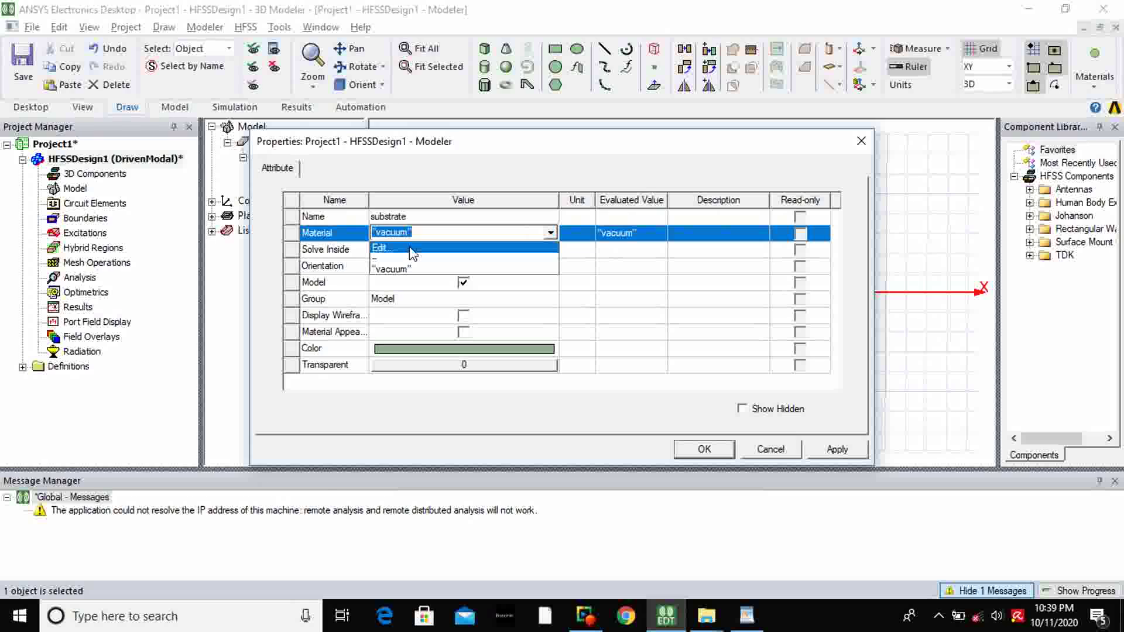
key(alt+Tab)
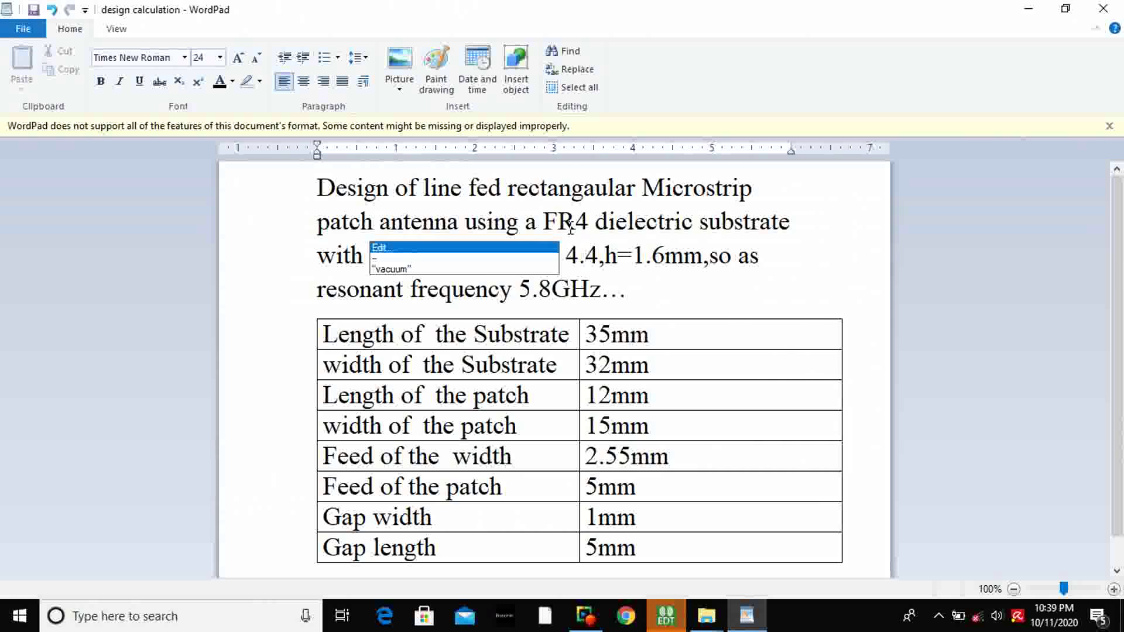
key(alt+Tab)
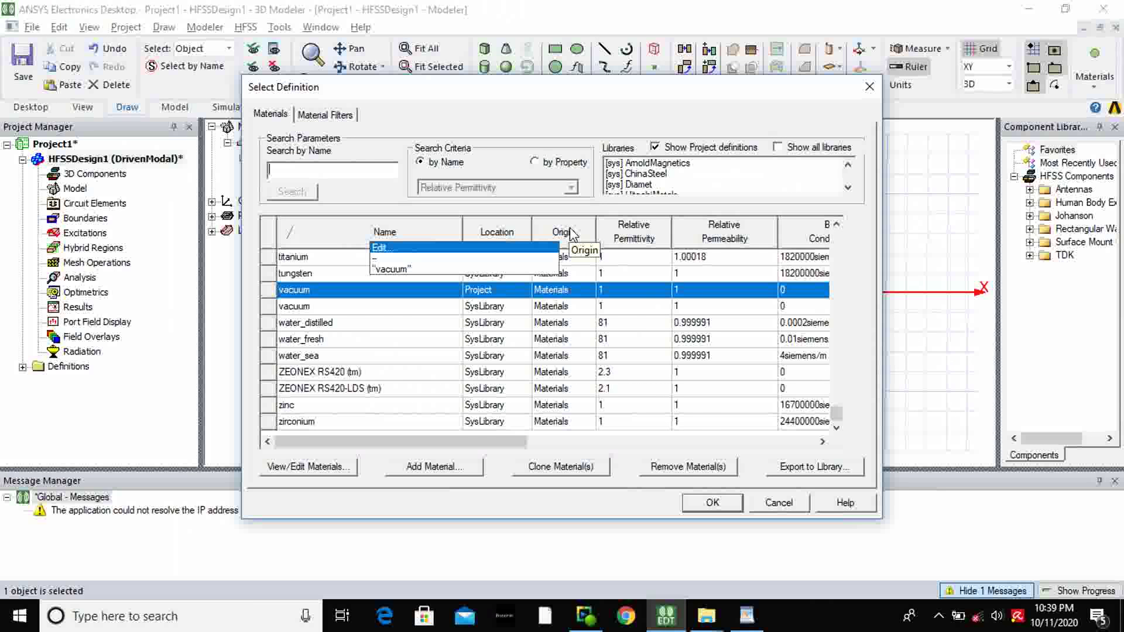
text(fr)
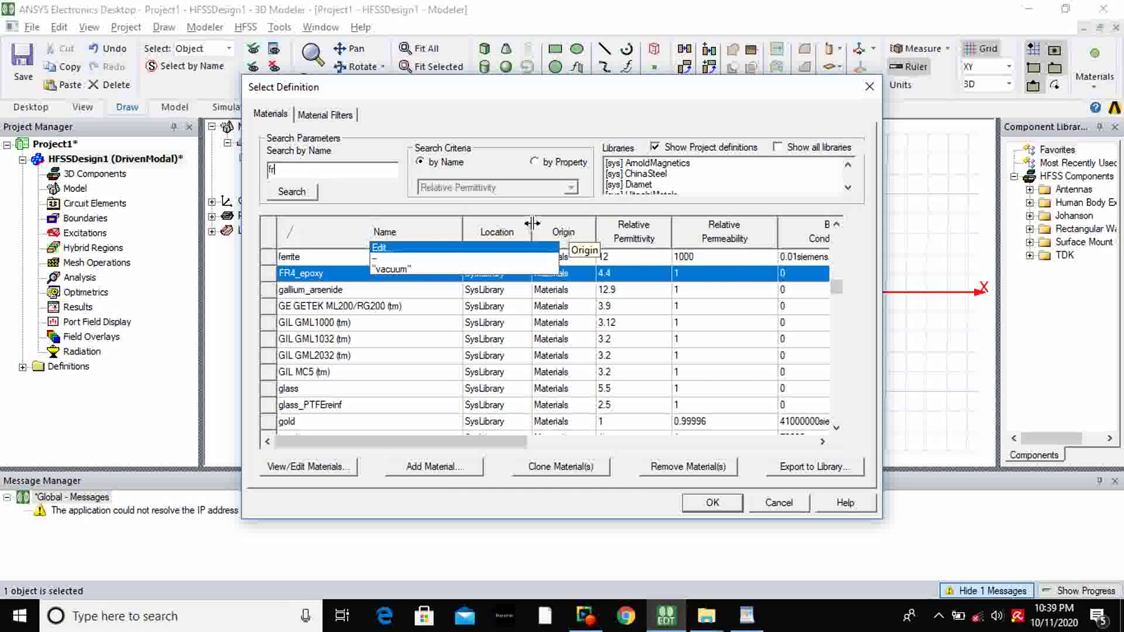
double_click(325, 279)
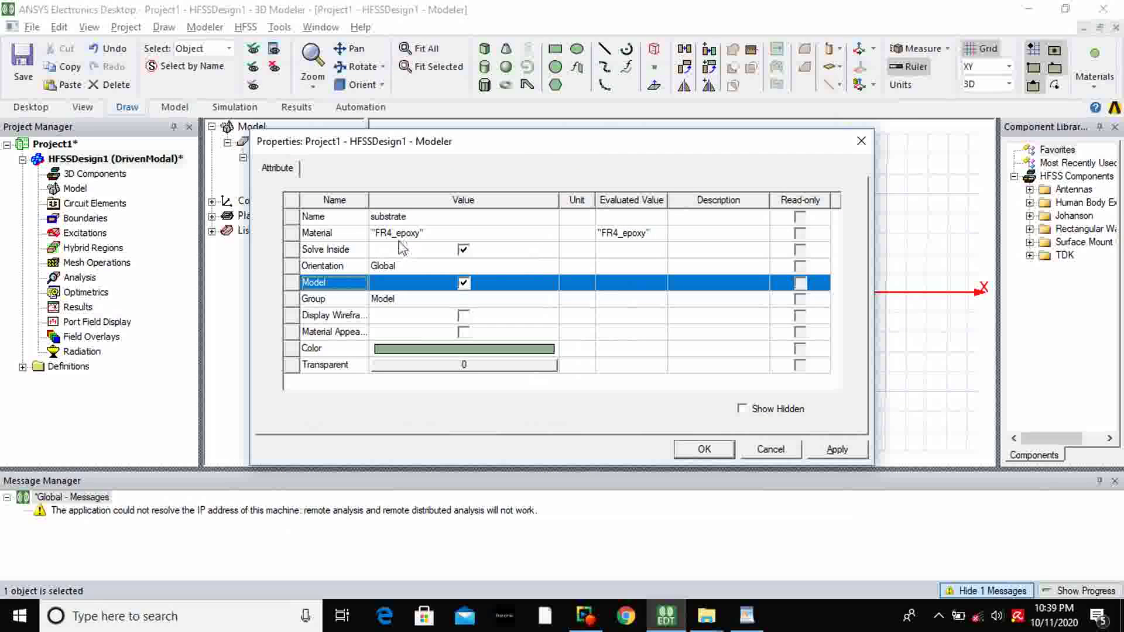
- Set the substrate's display color to orange (255, 128, 0) and apply the attribute changes
click(426, 350)
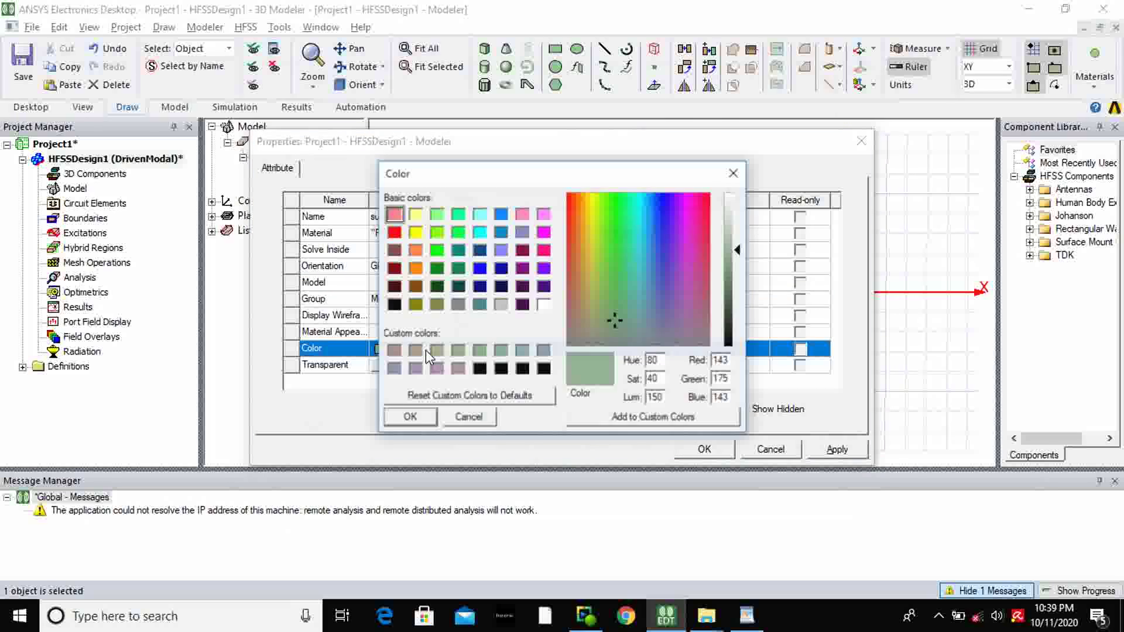
click(415, 270)
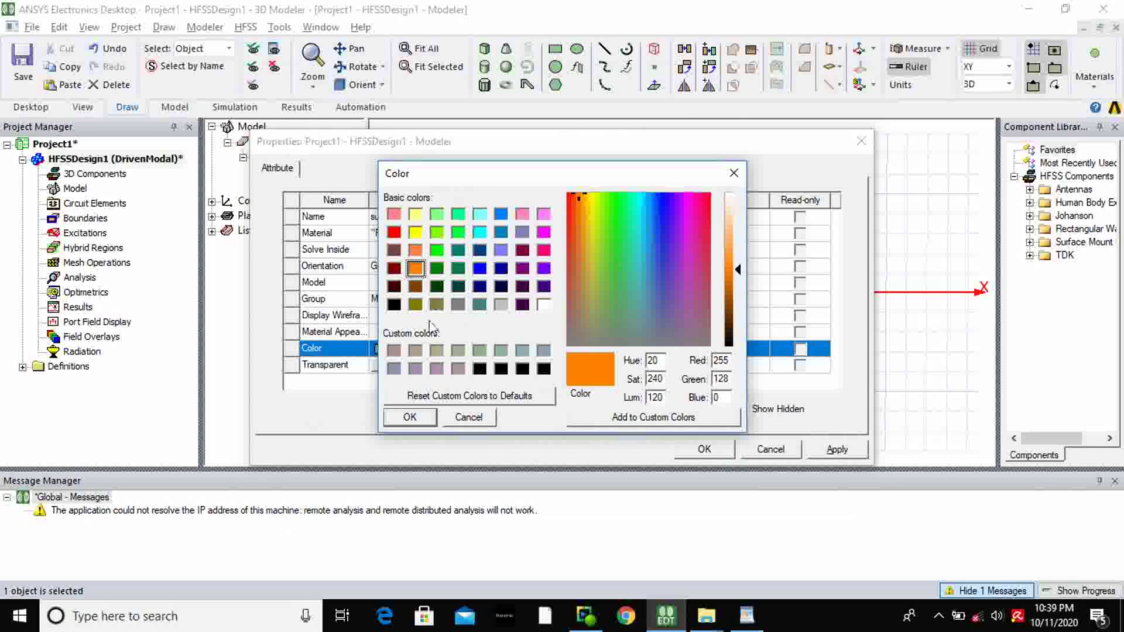
click(414, 417)
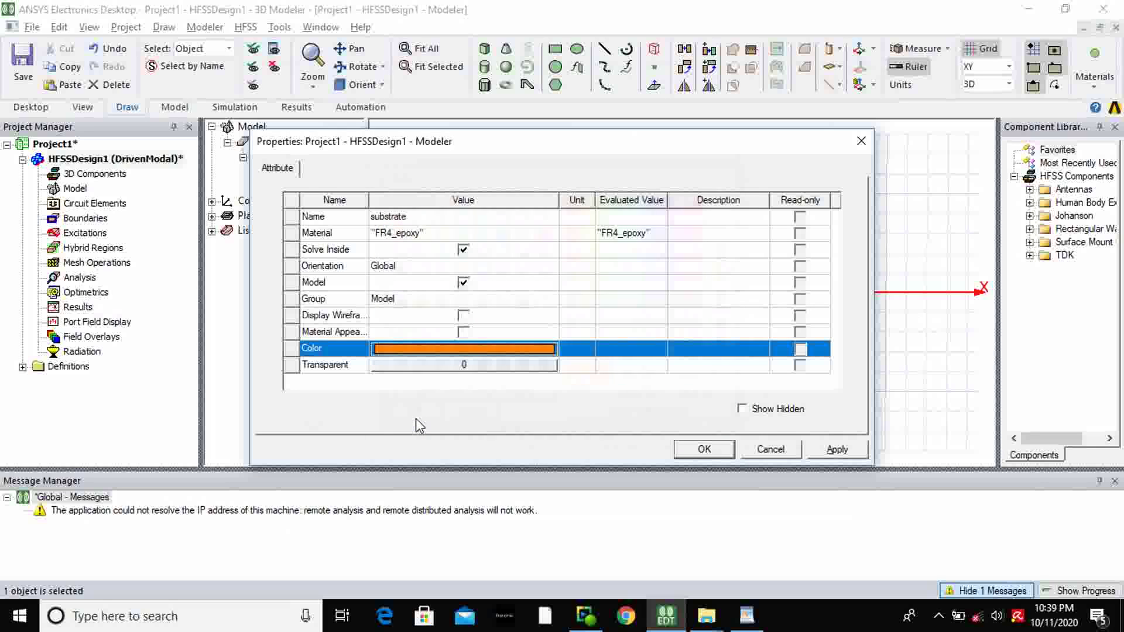
click(838, 452)
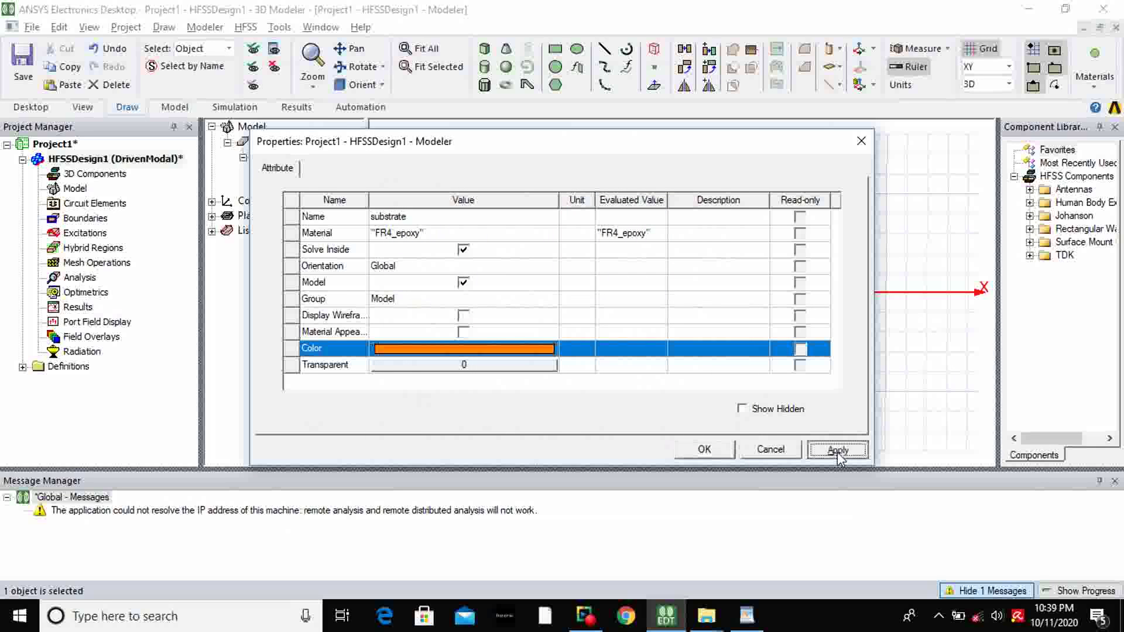
click(714, 454)
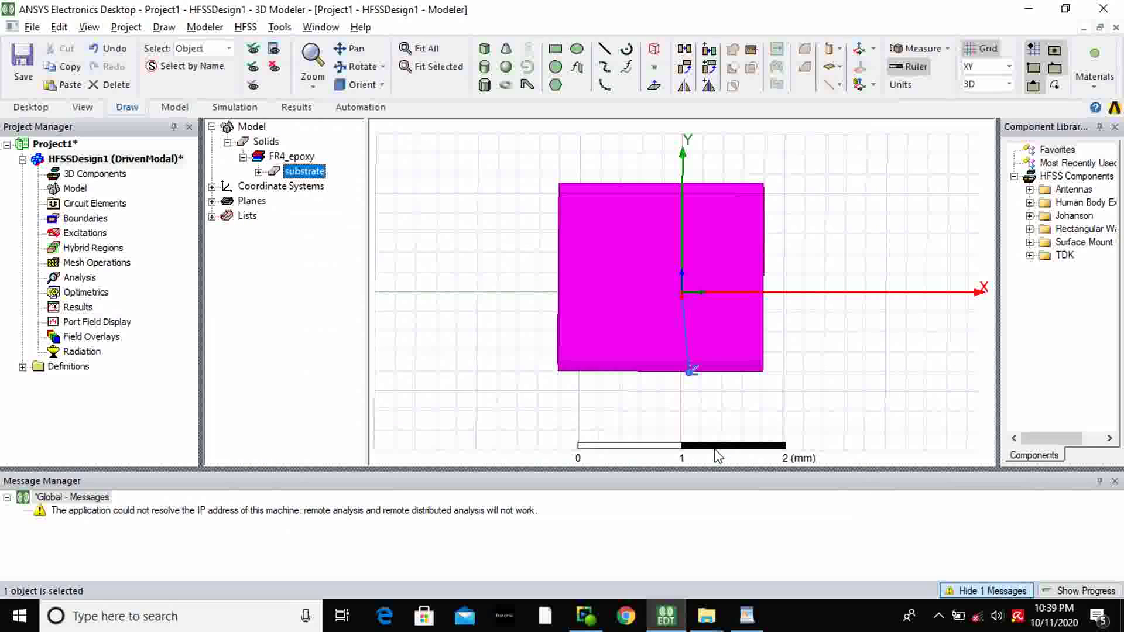
- Set the position of the substrate's CreateBox command to -32/2, -35/2, 0 mm
click(258, 172)
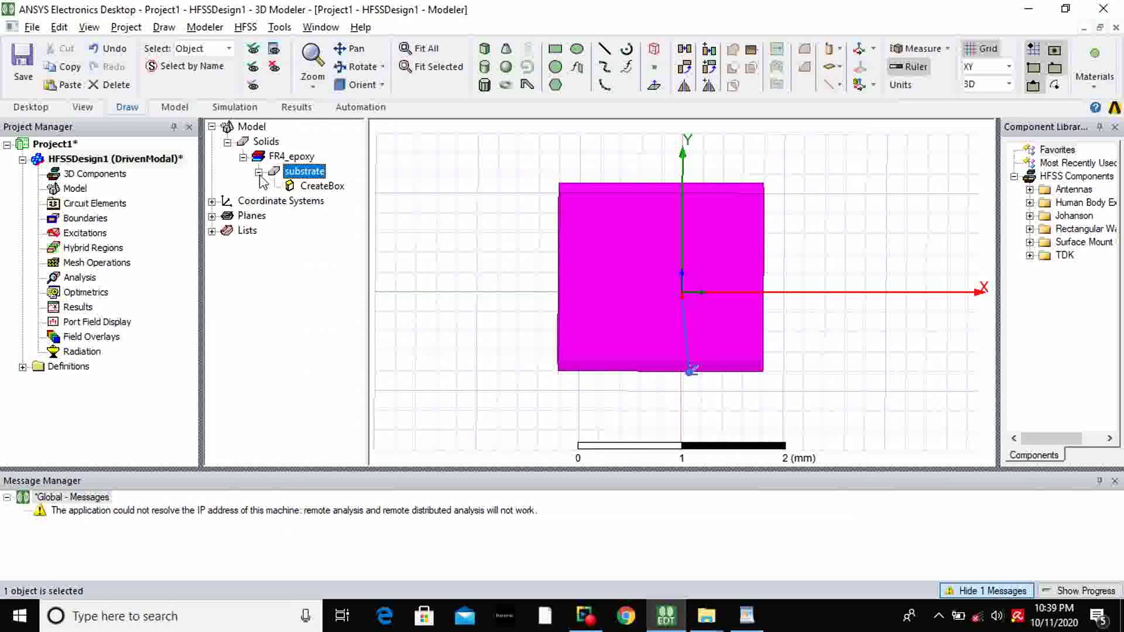
double_click(321, 186)
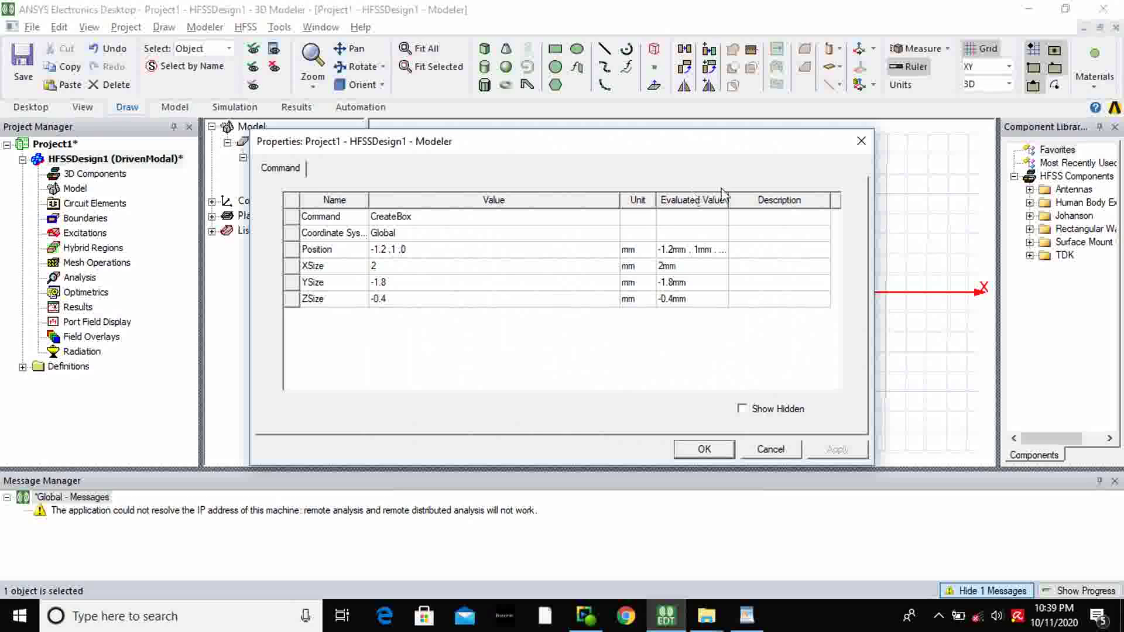
click(860, 145)
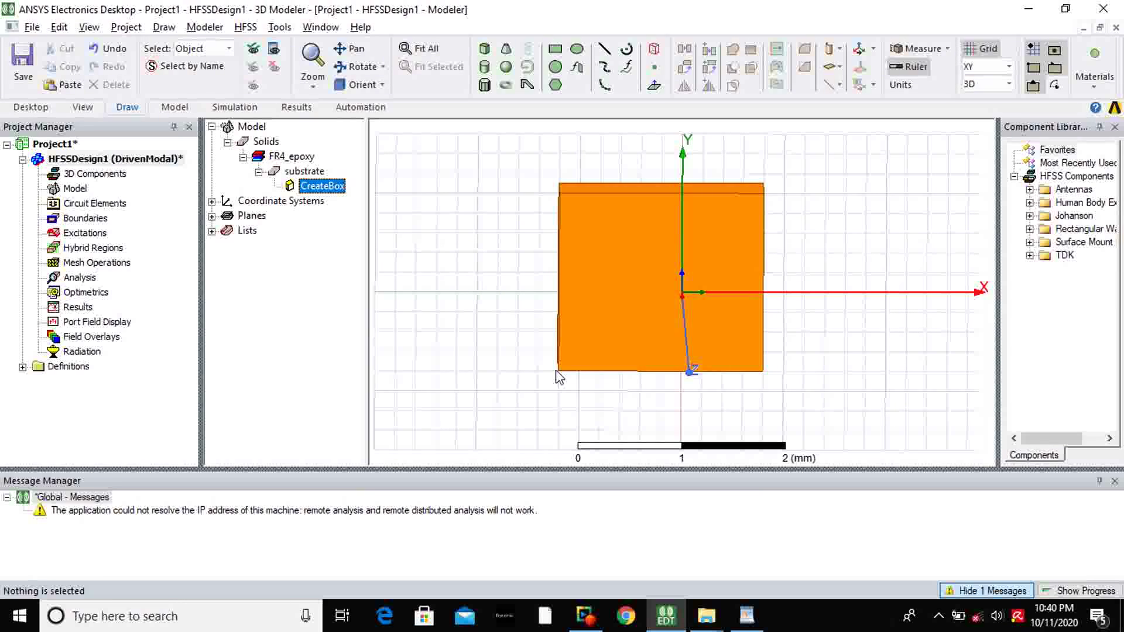
double_click(340, 186)
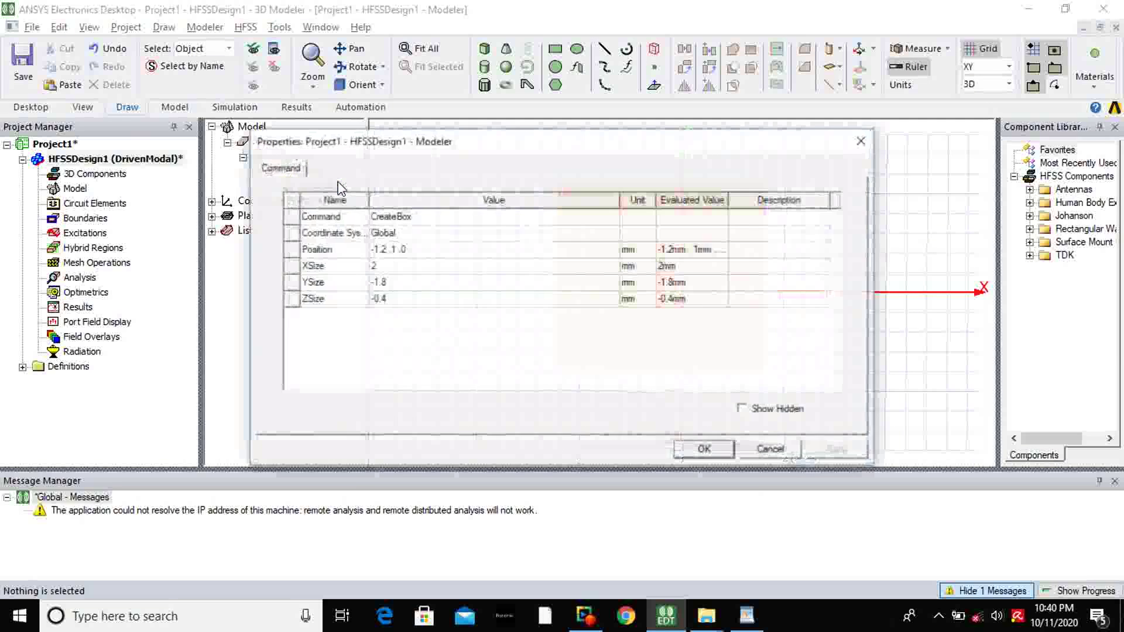
click(400, 250)
click(400, 249)
text(-32)
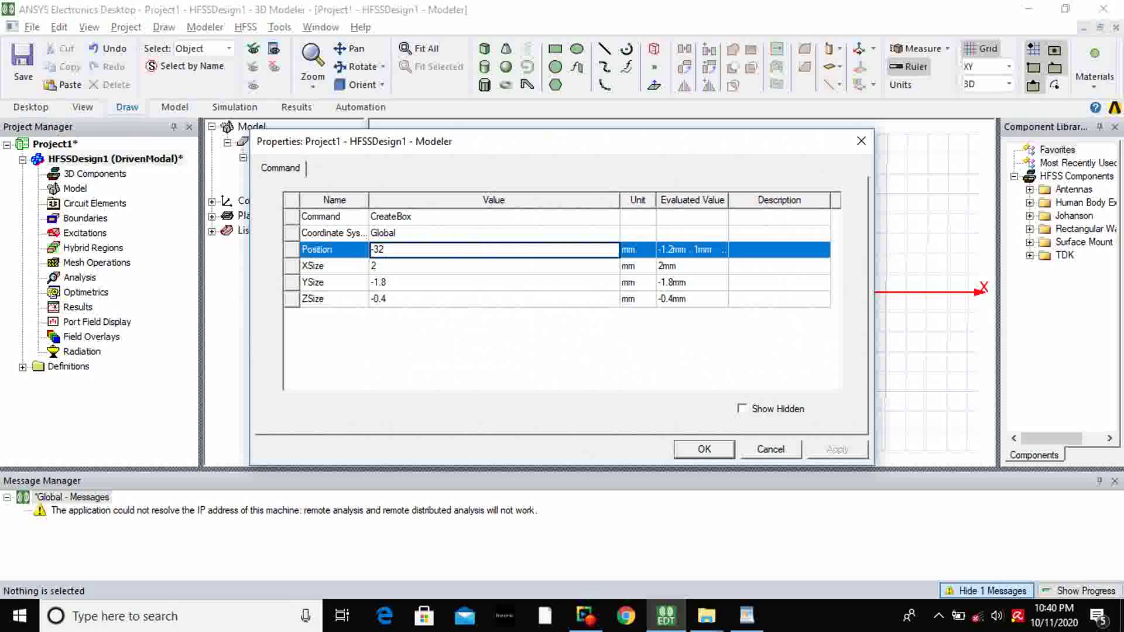
text(/2,-35)
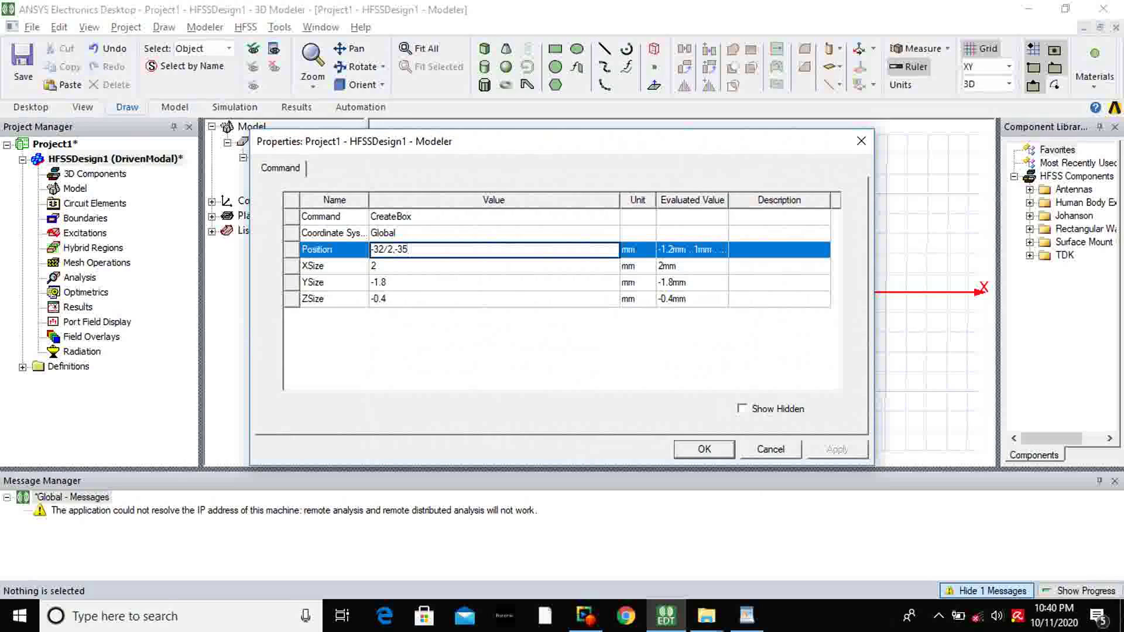
text(/2,0)
- Set the substrate box's X size to 32 mm and its Y size to 35 mm
click(376, 266)
click(377, 267)
text(32)
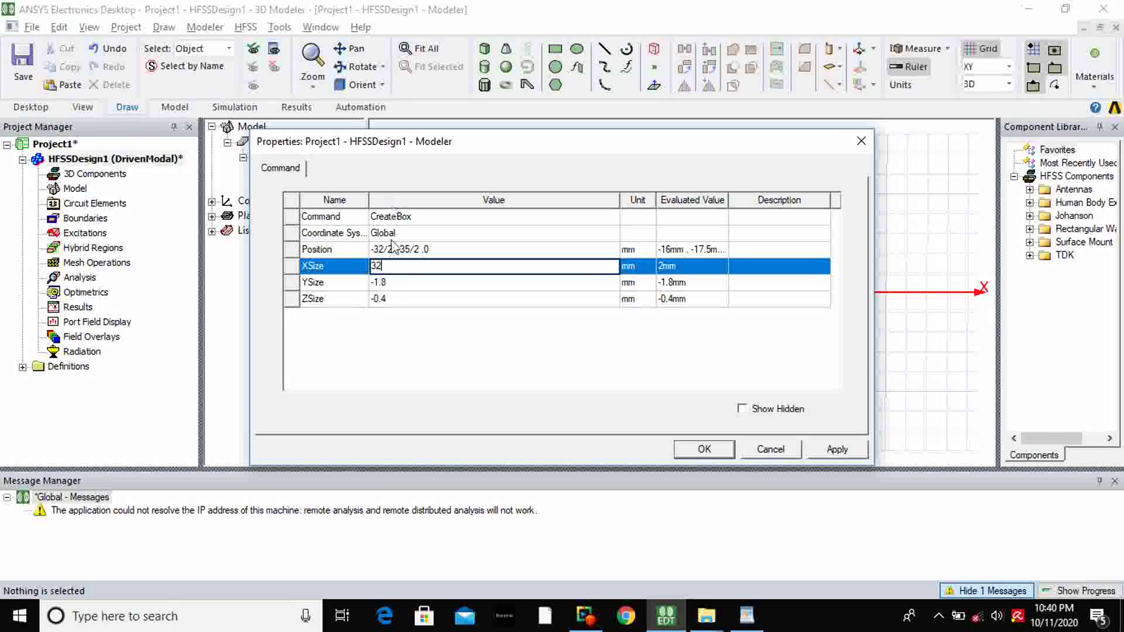
click(391, 285)
click(392, 287)
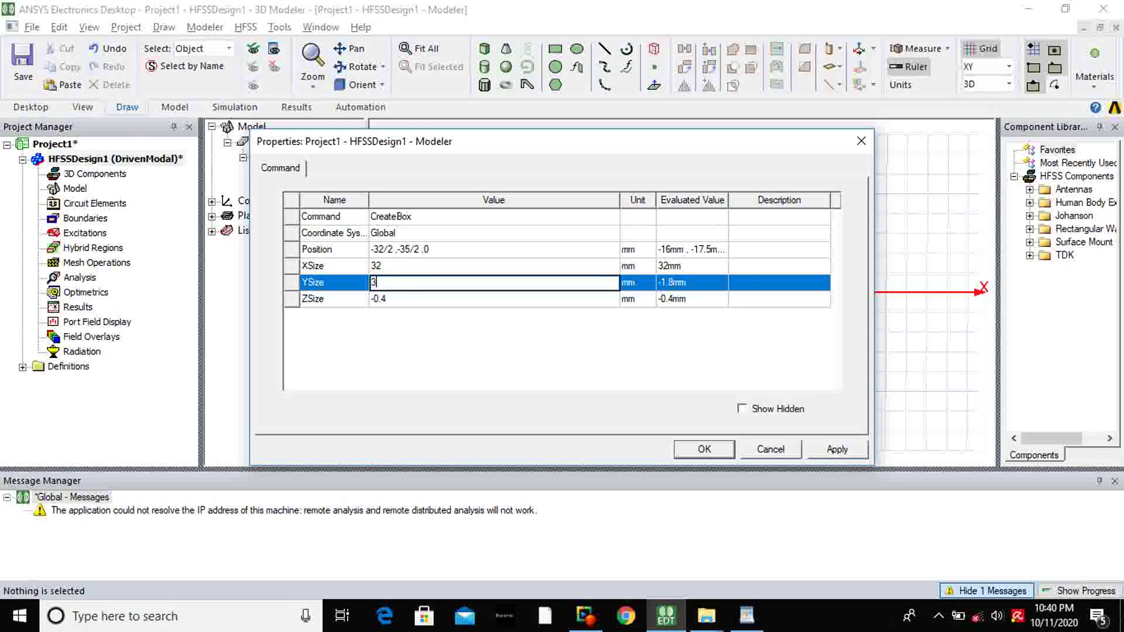
text(35)
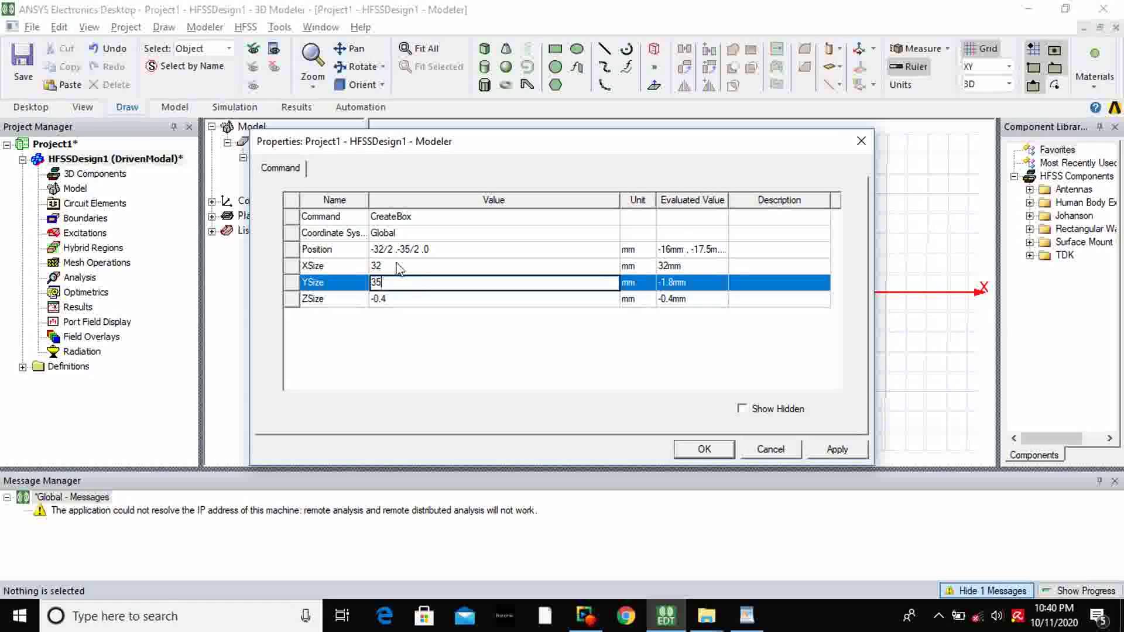
- Set the substrate box's Z size to 1.6 mm, checking the design table for the height, and apply the dimensions
click(392, 299)
text(1)
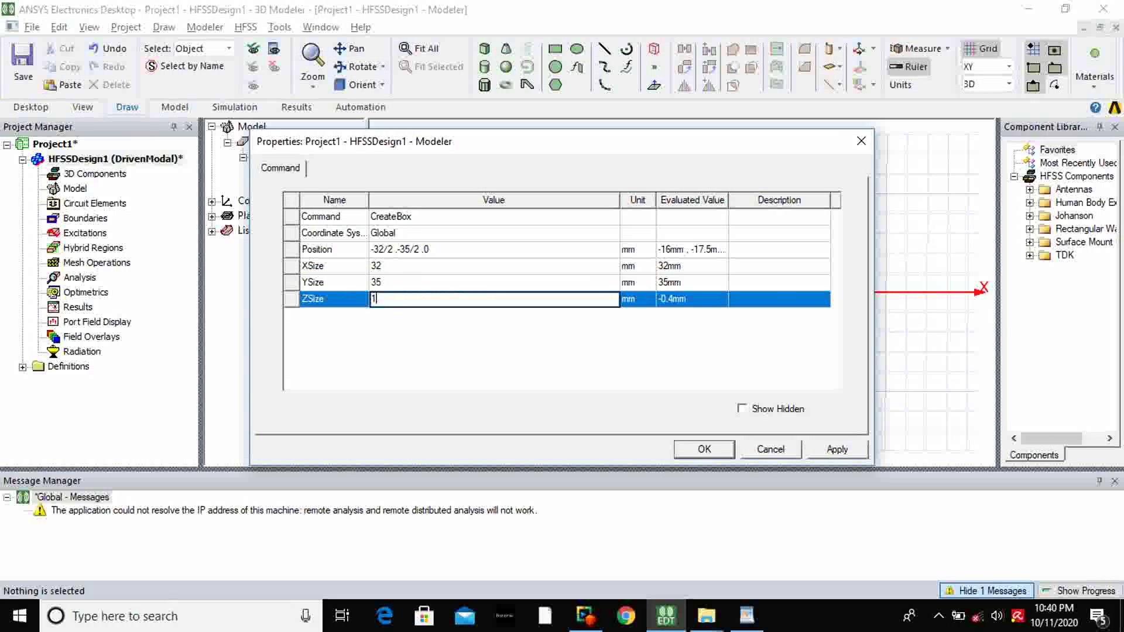
text(.6)
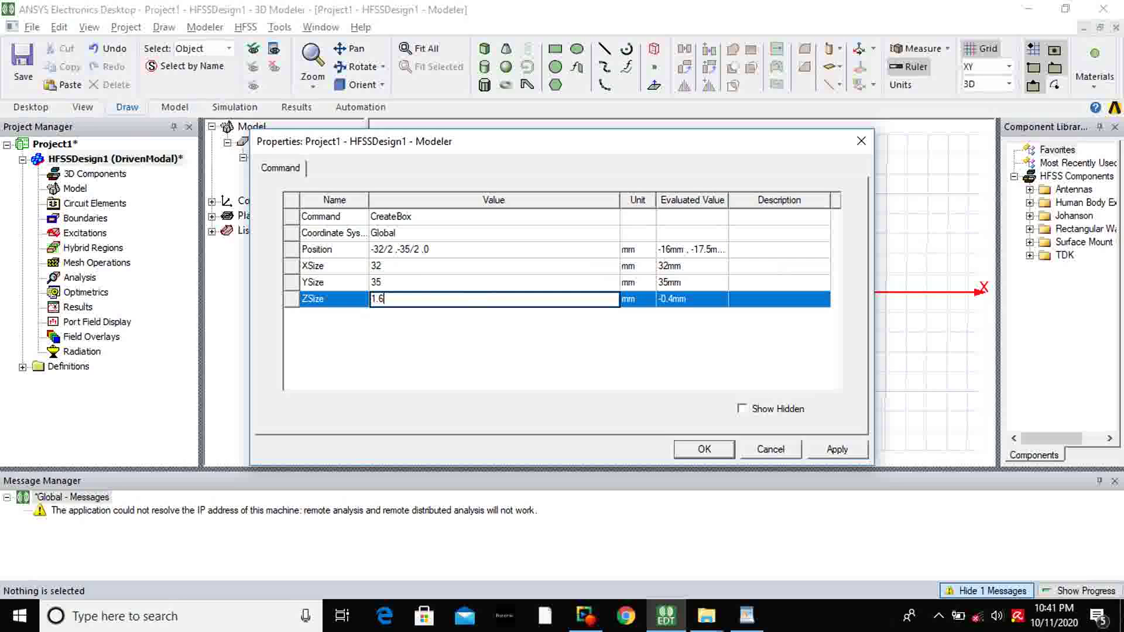
key(alt+Tab)
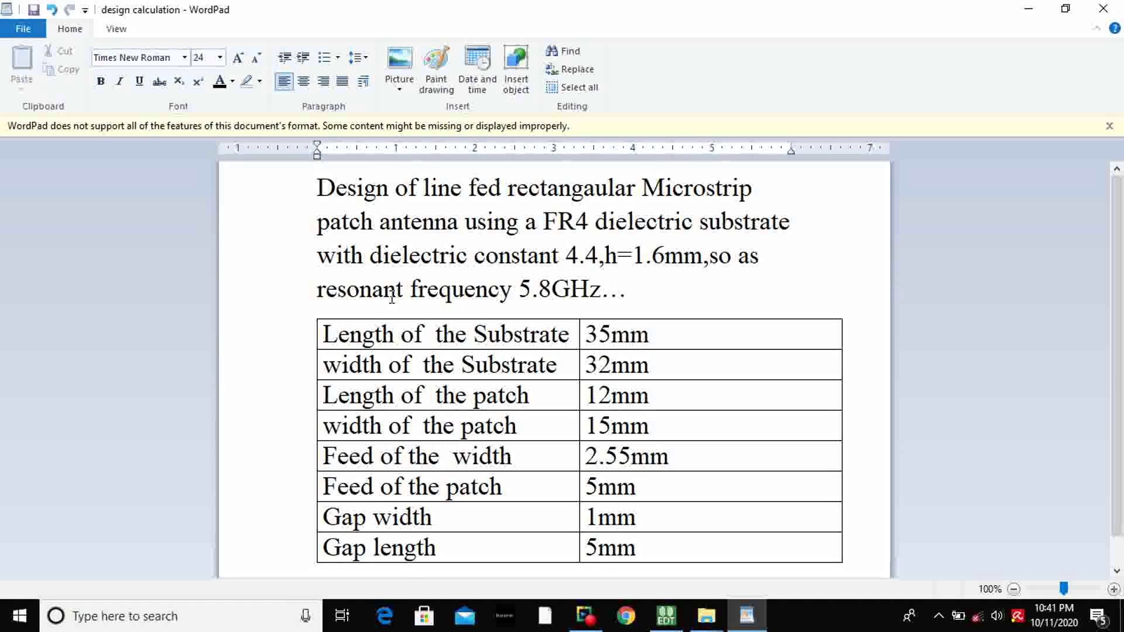
key(alt+Tab)
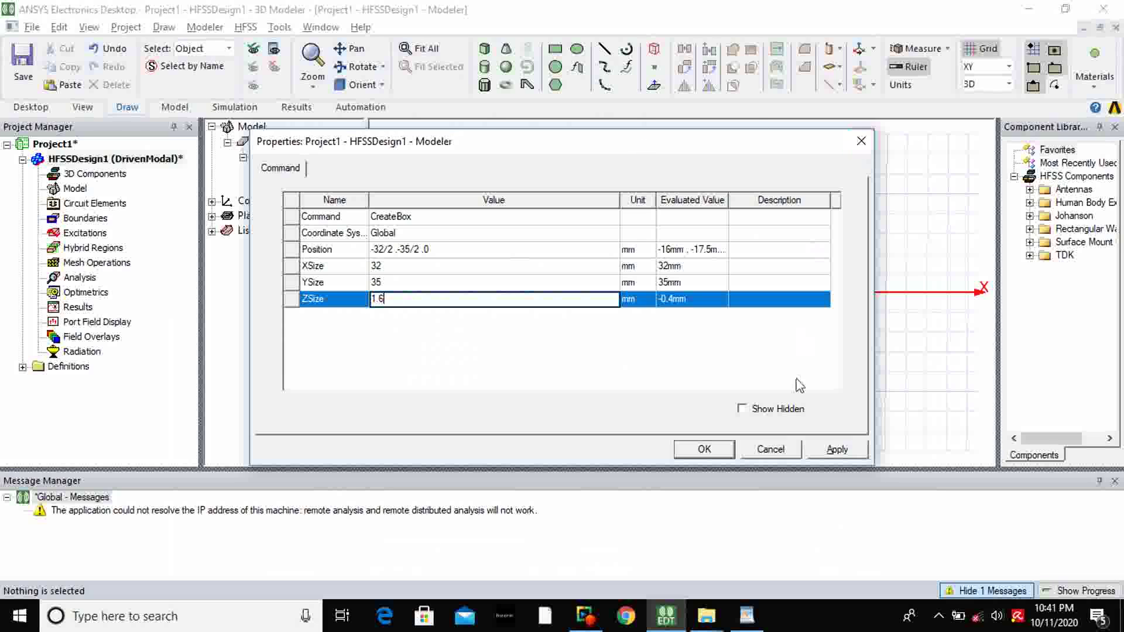
click(836, 450)
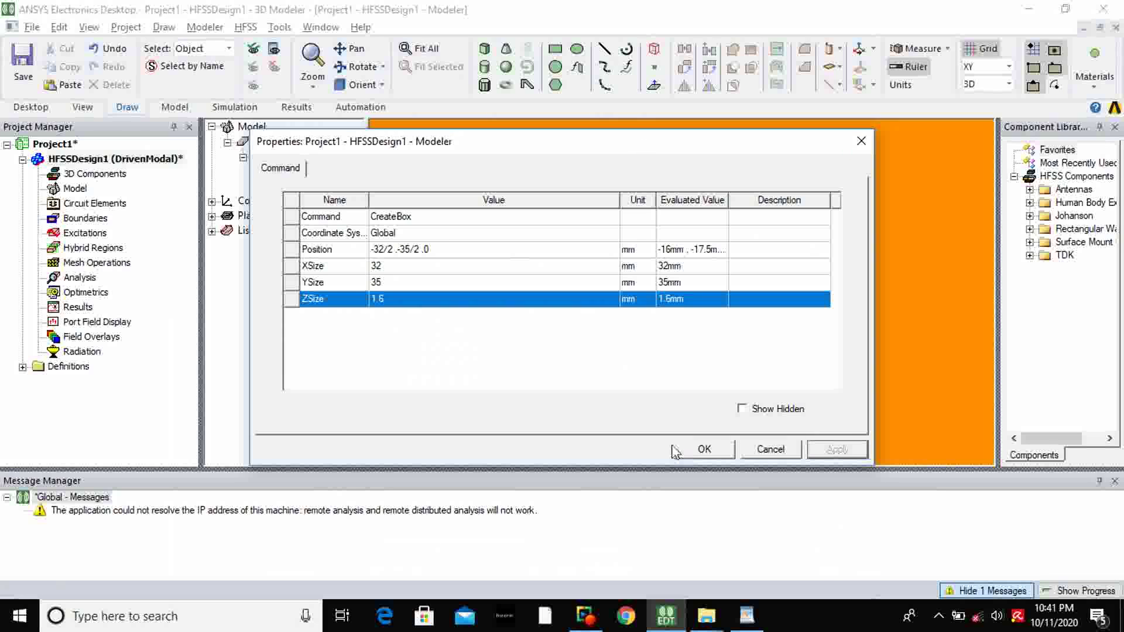
click(690, 450)
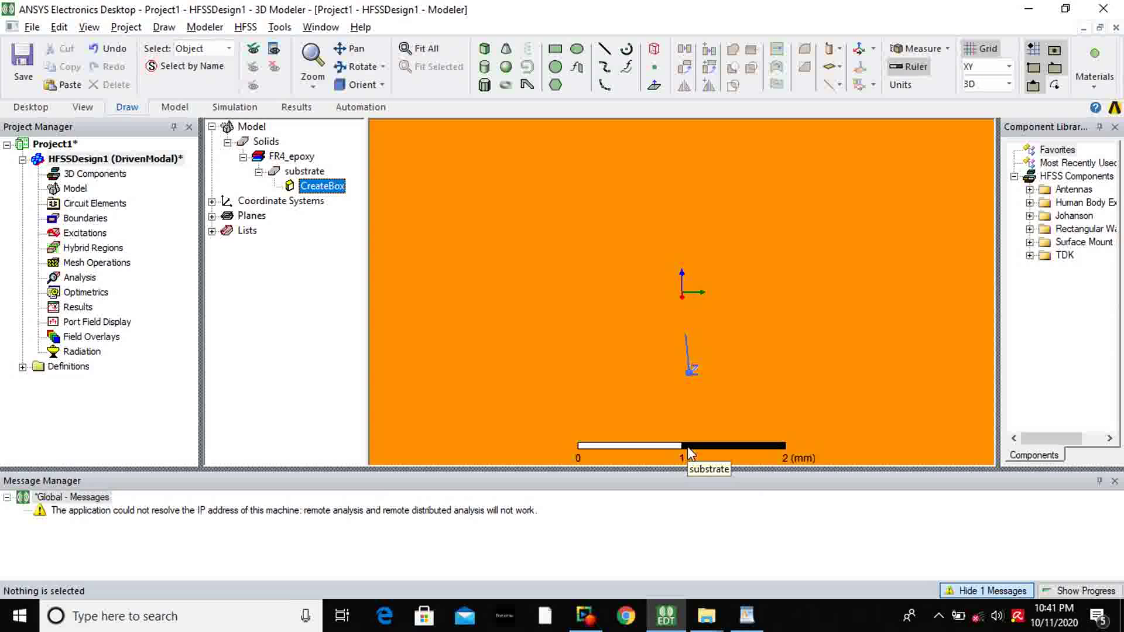
- Draw a 32 × 35 mm rectangle over the substrate's top face, from its upper-left corner vertex to the opposite corner
key(ctrl+d)
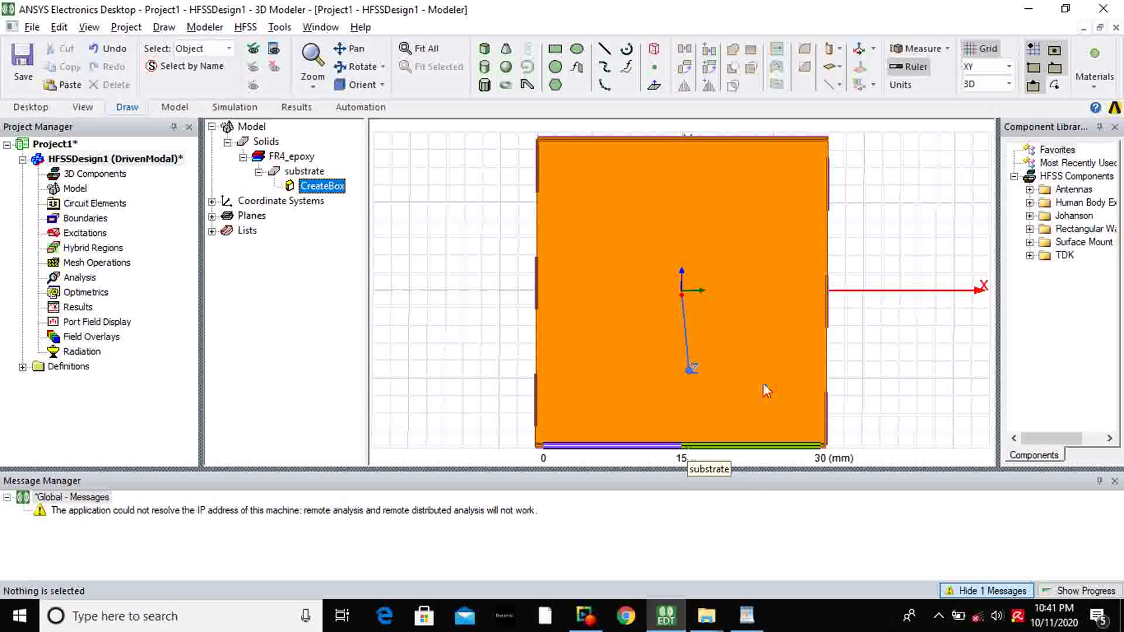
click(863, 369)
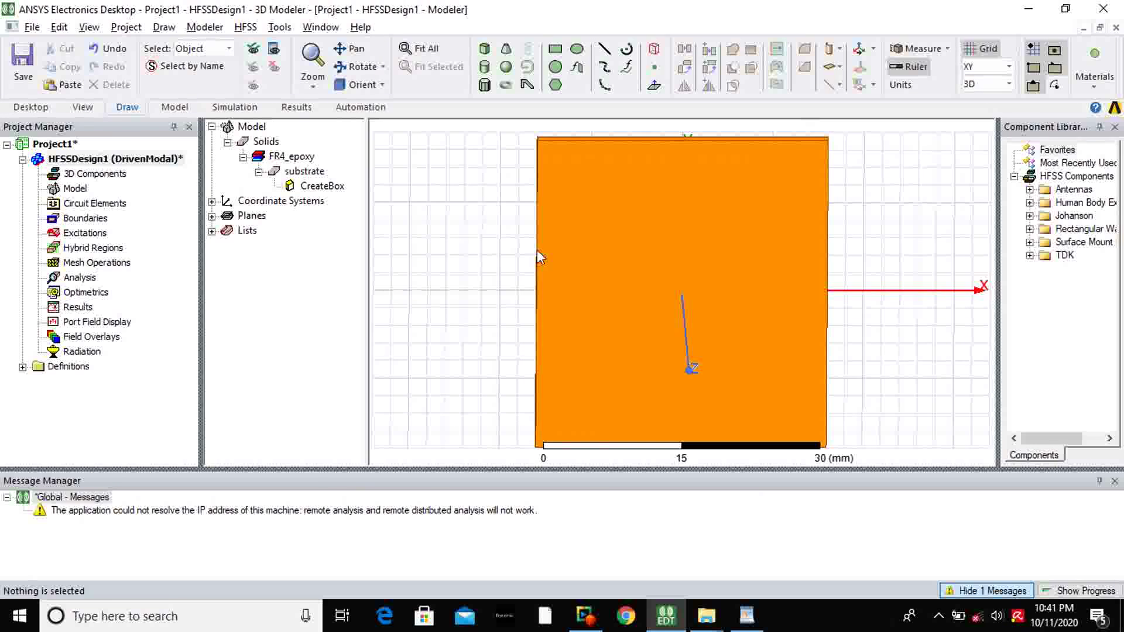
key(alt+Tab)
key(alt+Tab)
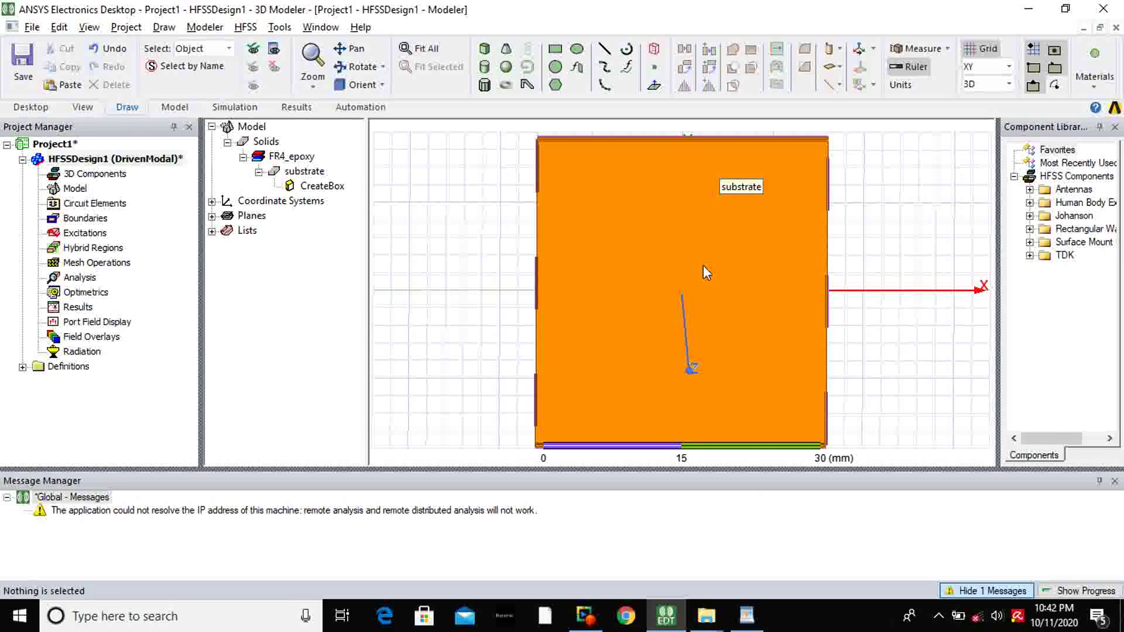
click(555, 50)
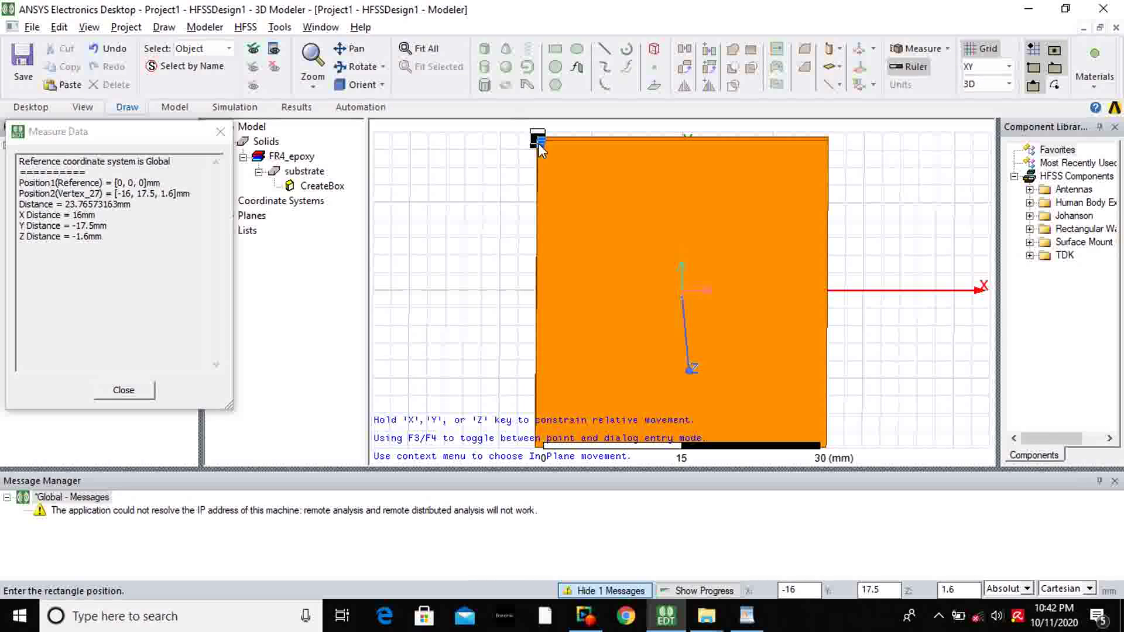
click(539, 143)
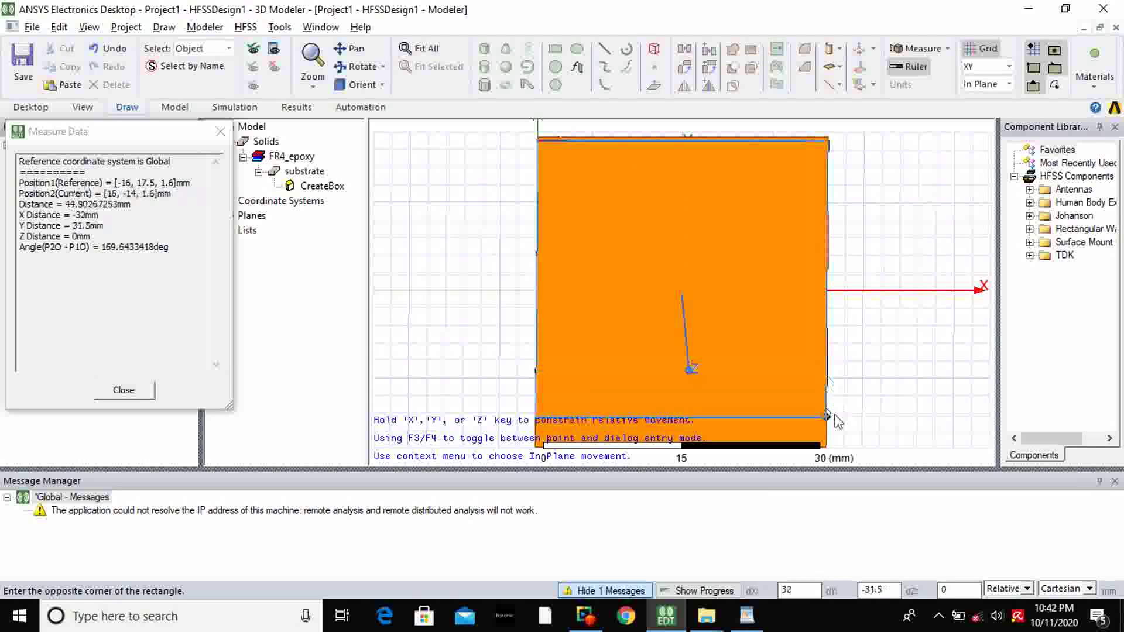
click(827, 447)
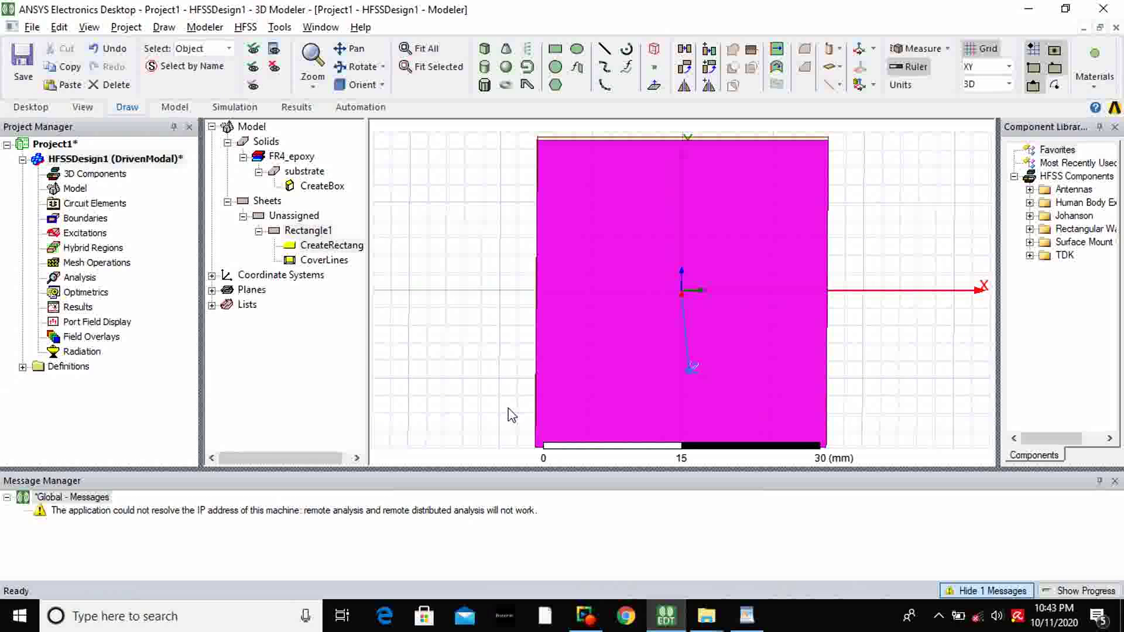
- Rename the full-size rectangle sheet as Ground in its attributes
click(314, 234)
double_click(314, 233)
click(416, 218)
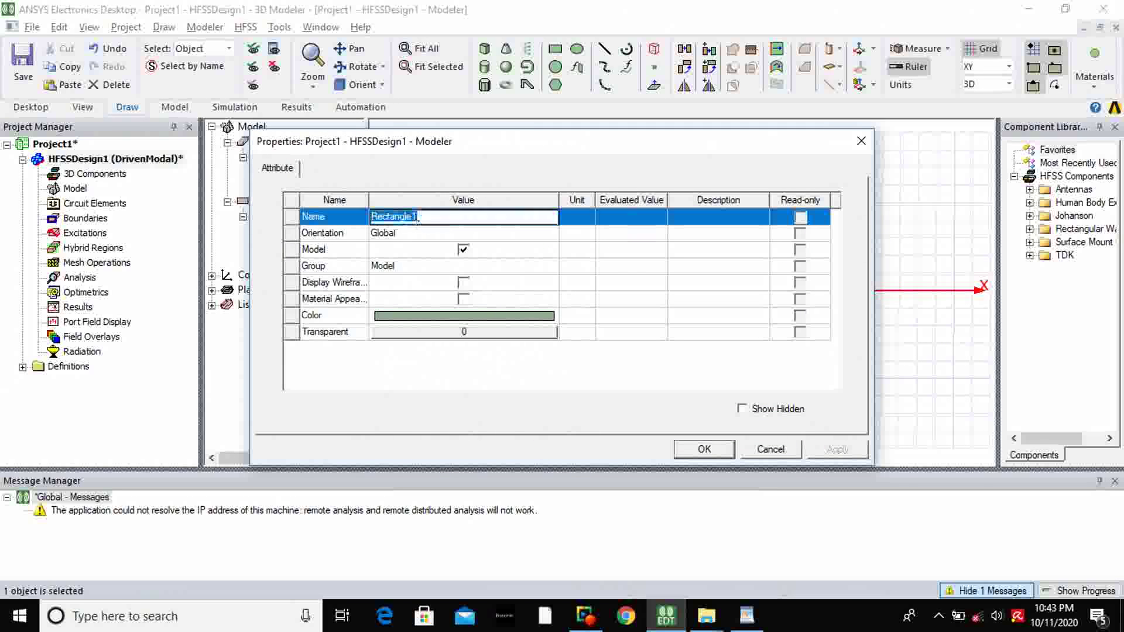
text(Ground)
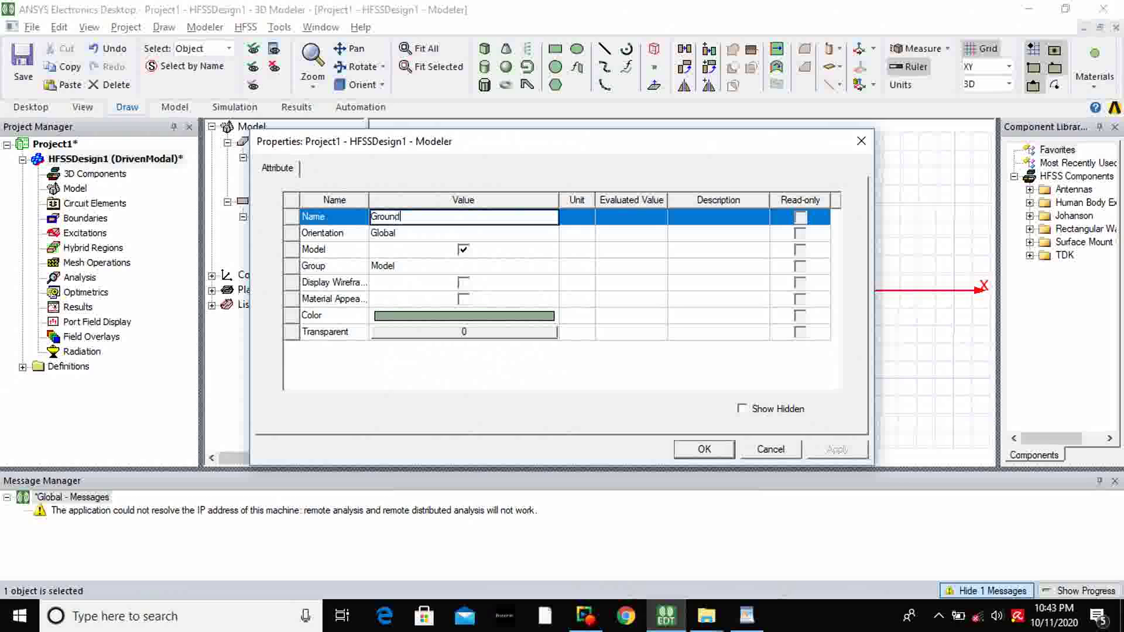
- Set the ground sheet's display color to green (0, 128, 0) and apply the attribute changes
click(446, 317)
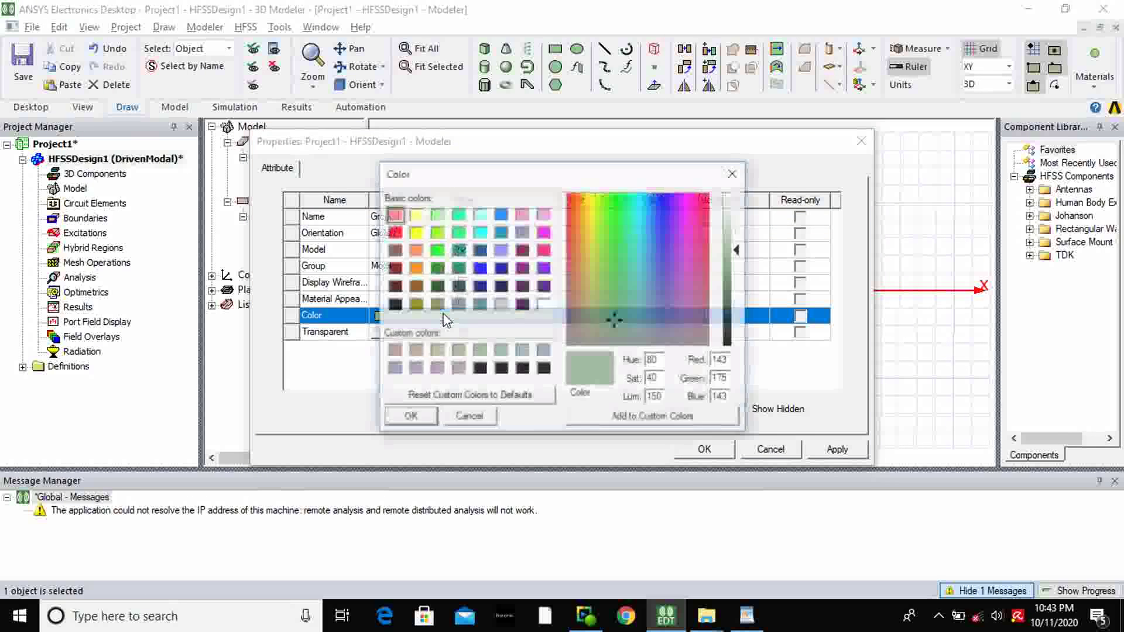
click(437, 268)
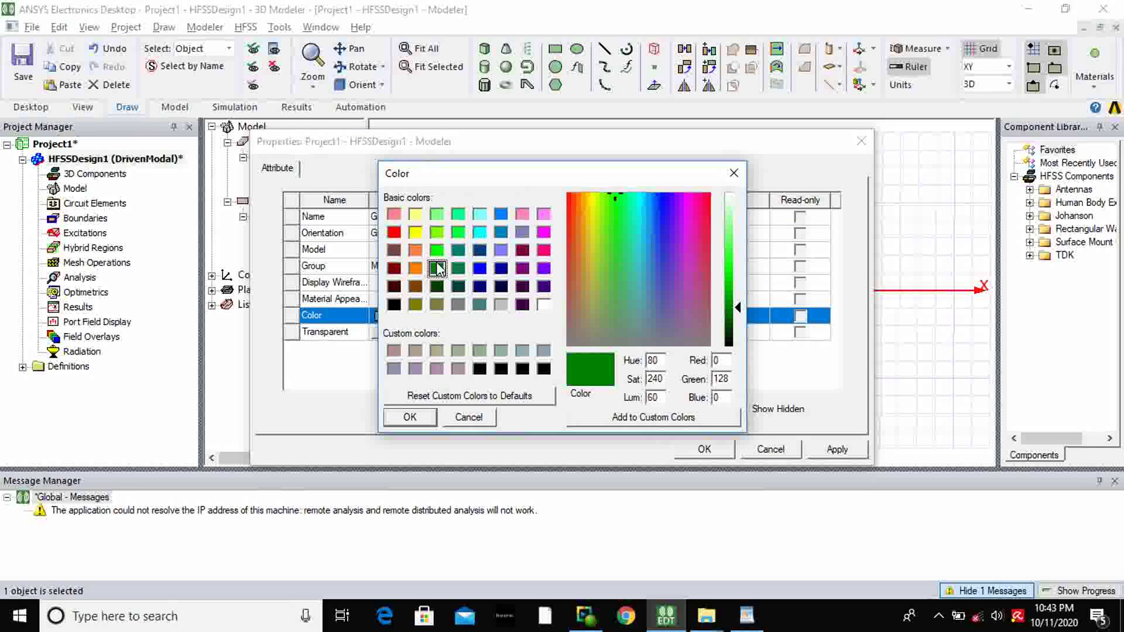
click(417, 422)
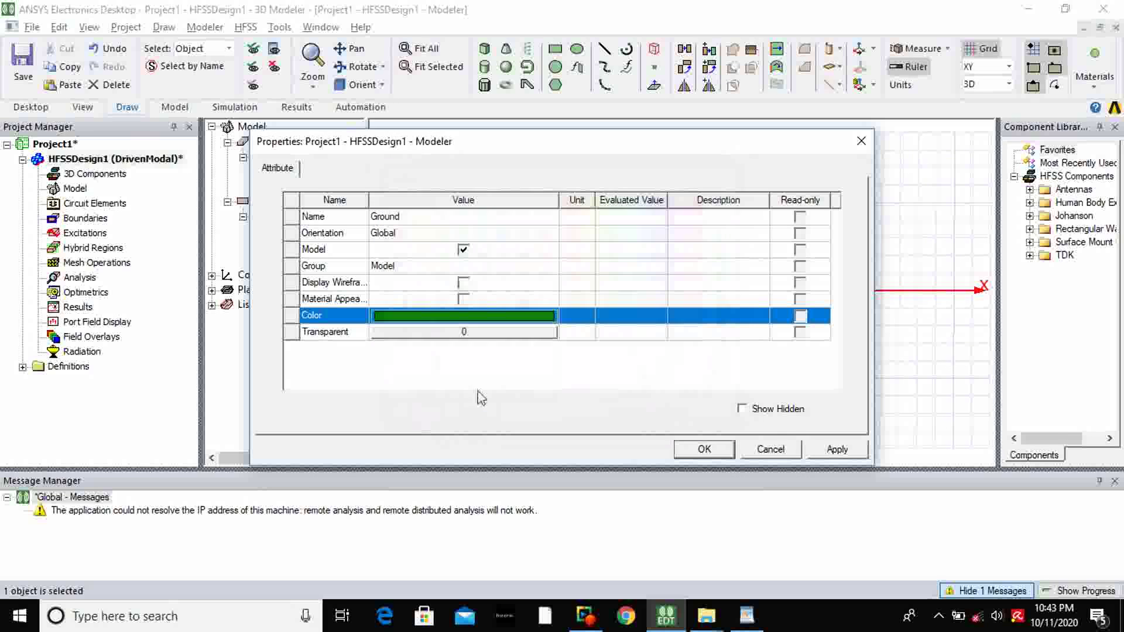
click(837, 450)
click(704, 450)
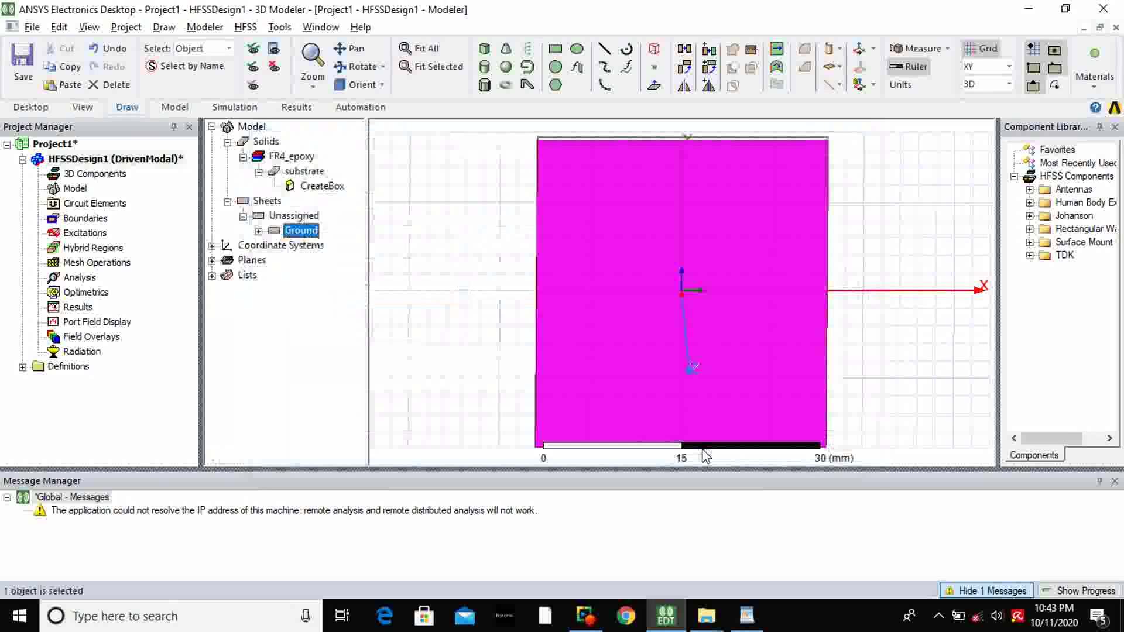
- Set the position of the ground sheet's CreateRectangle command to -16, 17.5, 0 mm
click(258, 231)
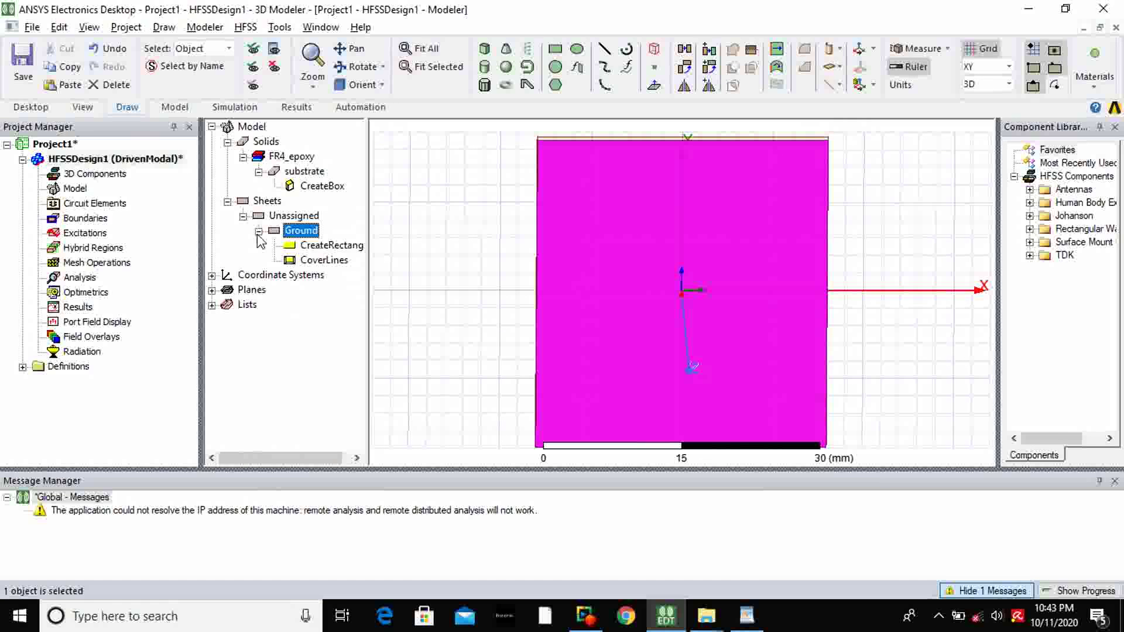
click(319, 249)
double_click(319, 249)
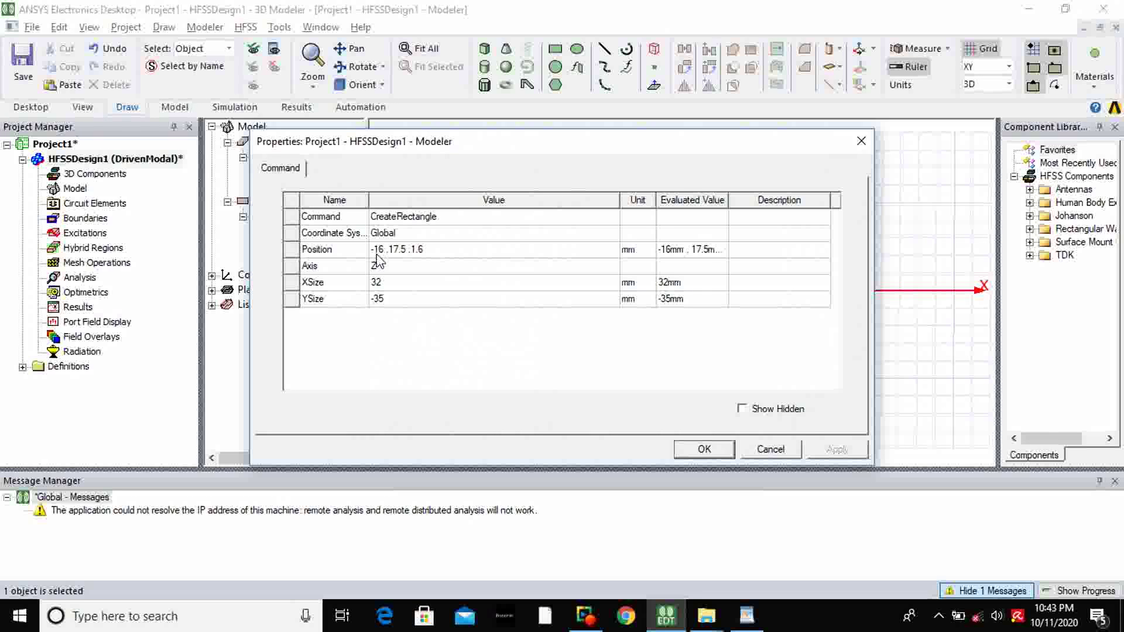
click(459, 250)
click(459, 250)
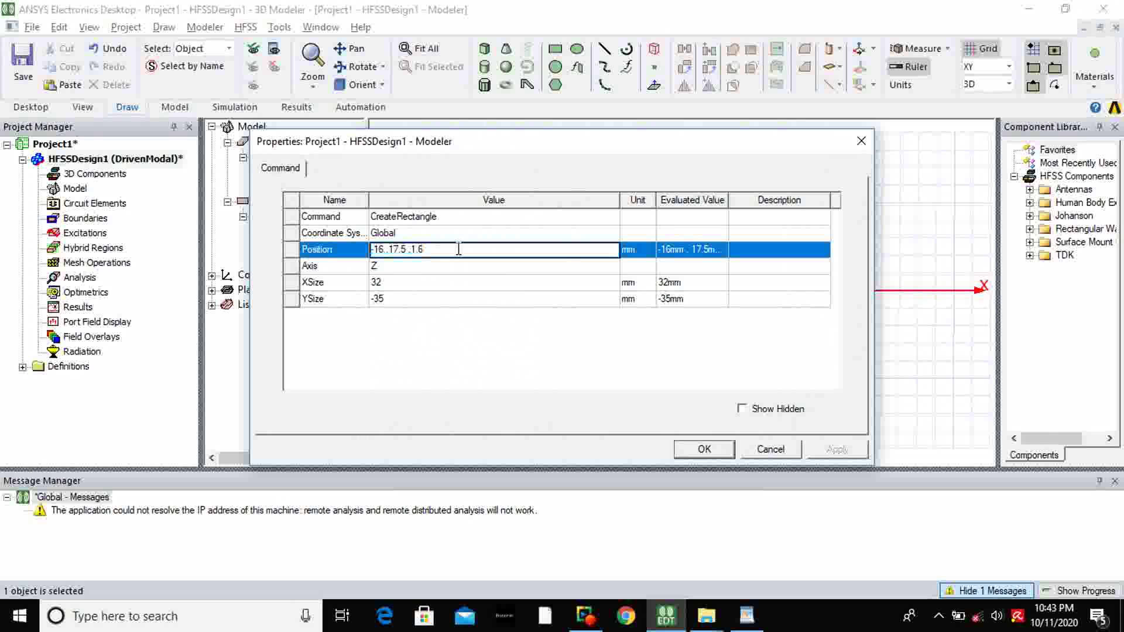
key(BackSpace)
key(BackSpace)
key(BackSpace)
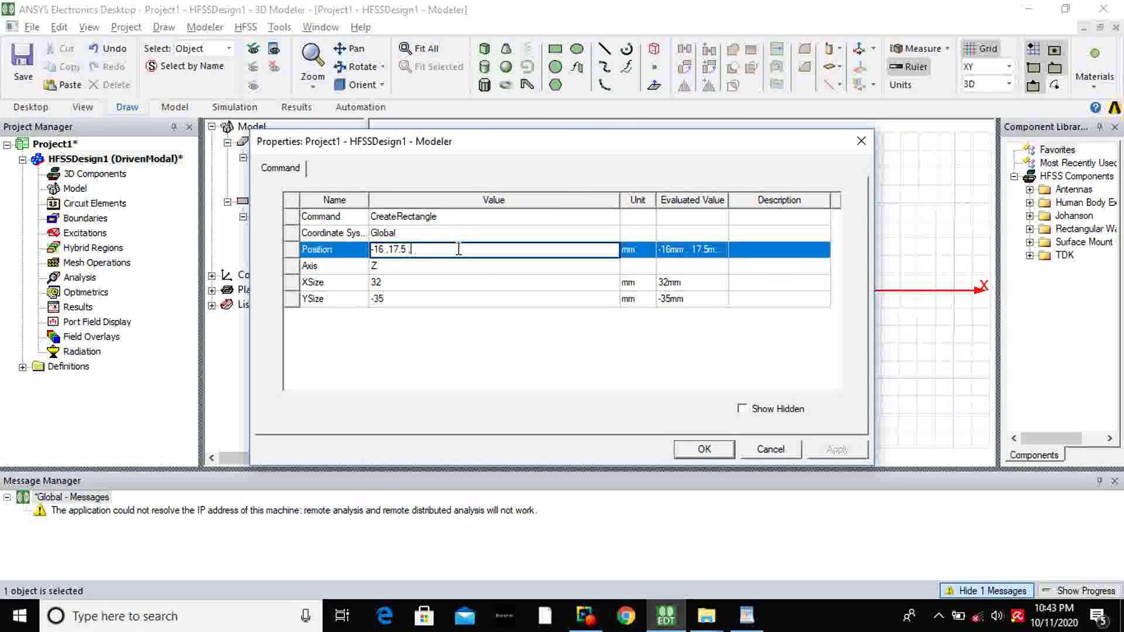
text(0)
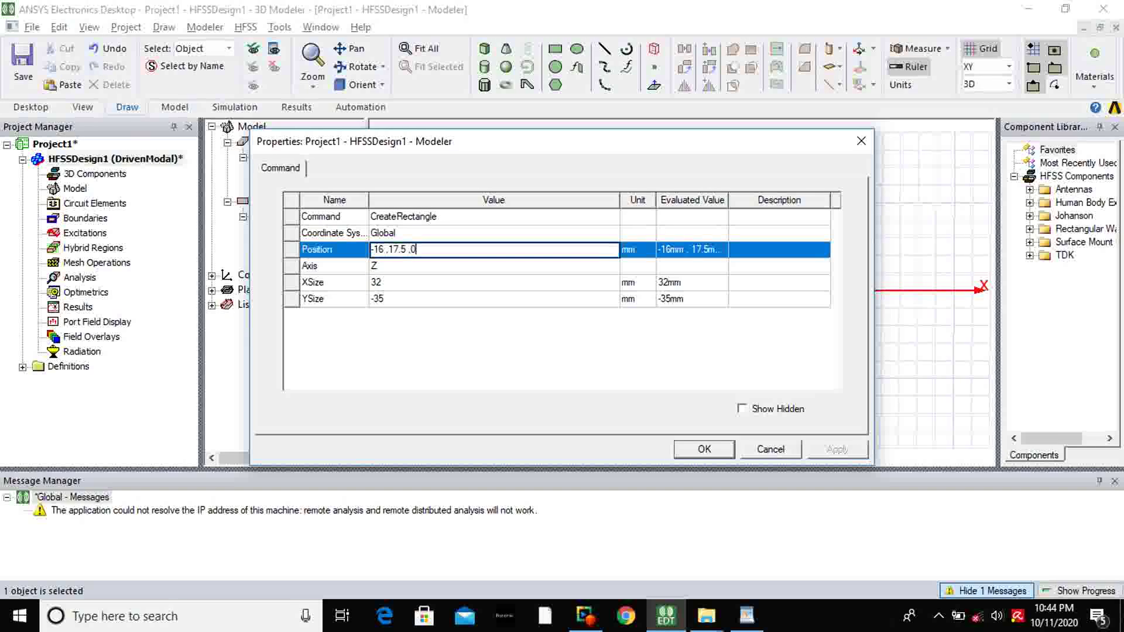
click(706, 448)
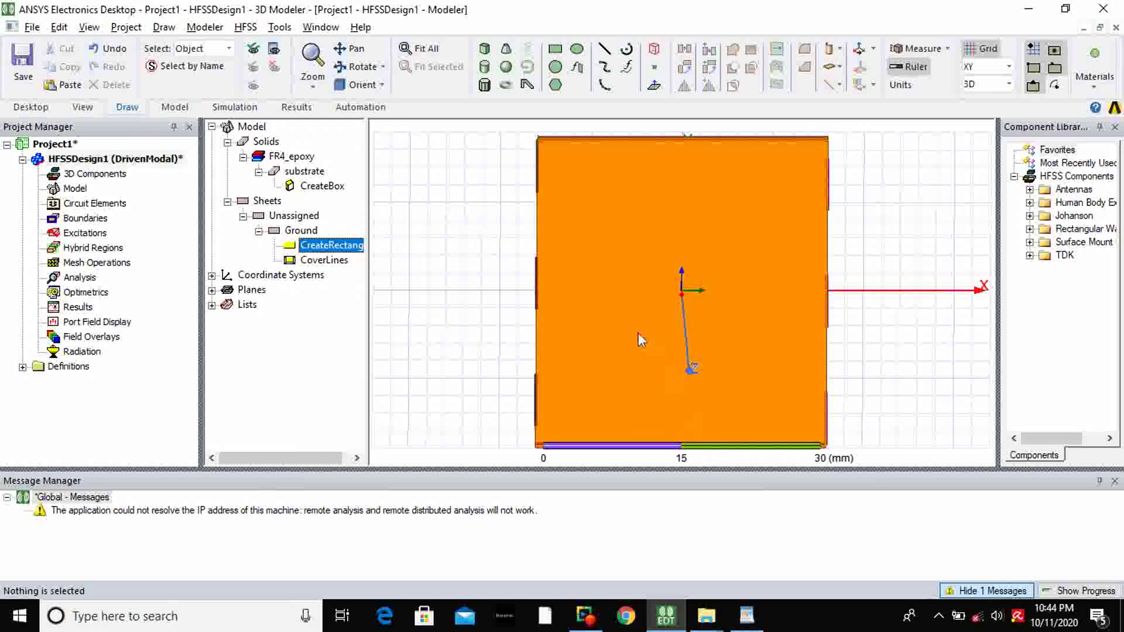
- Draw a rectangle about 14 × 12 mm near the middle of the substrate, starting at -6, 8, 0 mm
click(354, 66)
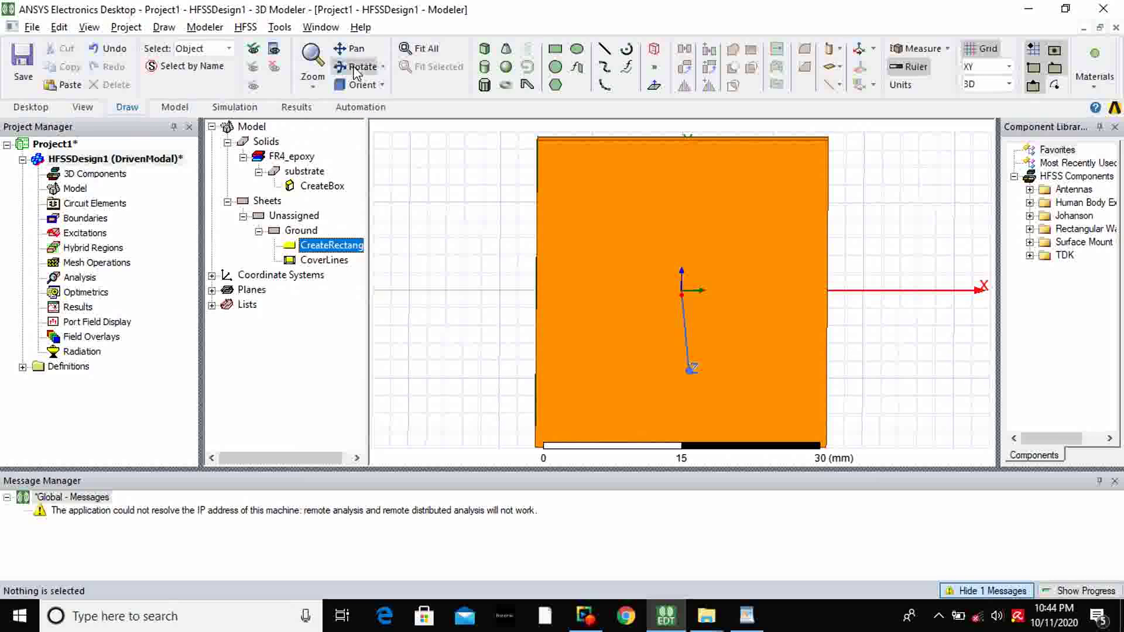
drag(470, 249, 711, 247)
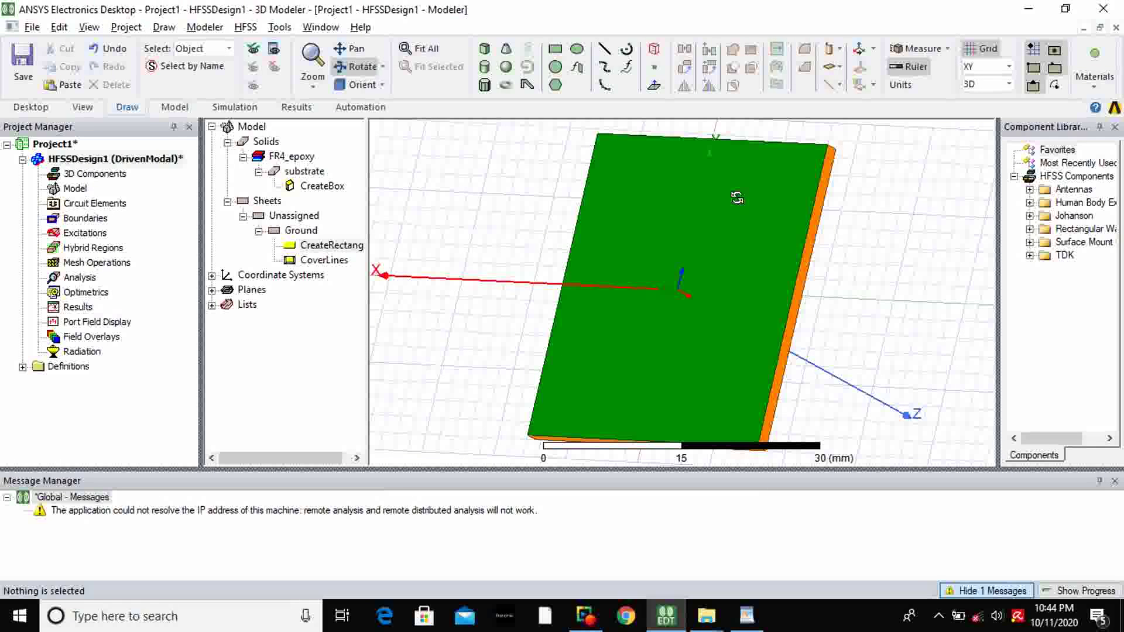
drag(856, 258, 614, 171)
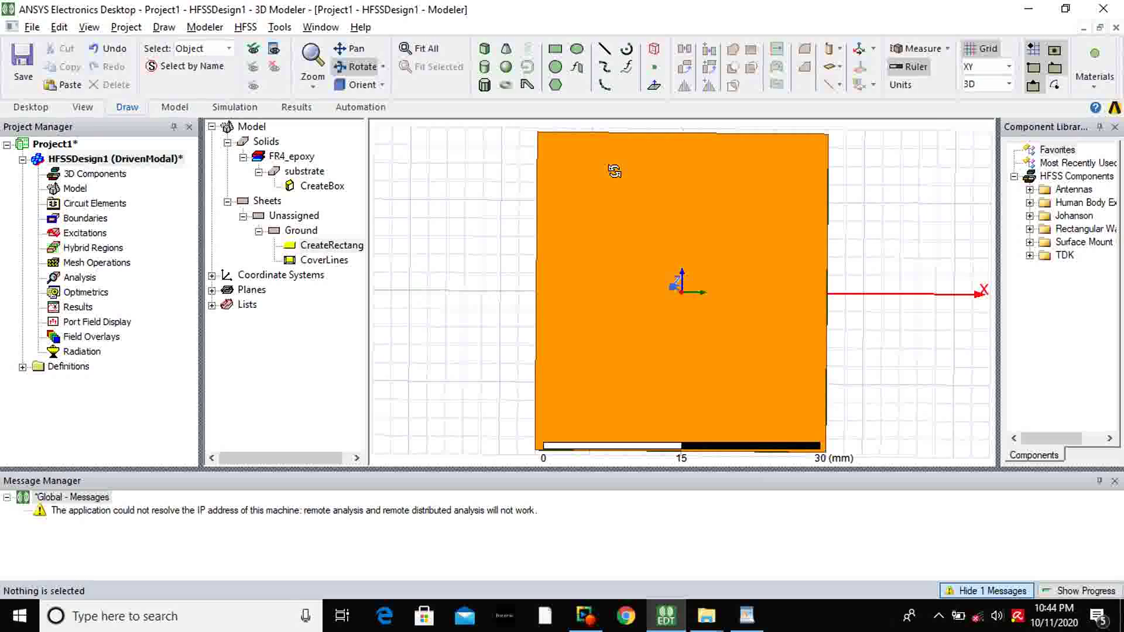
click(563, 45)
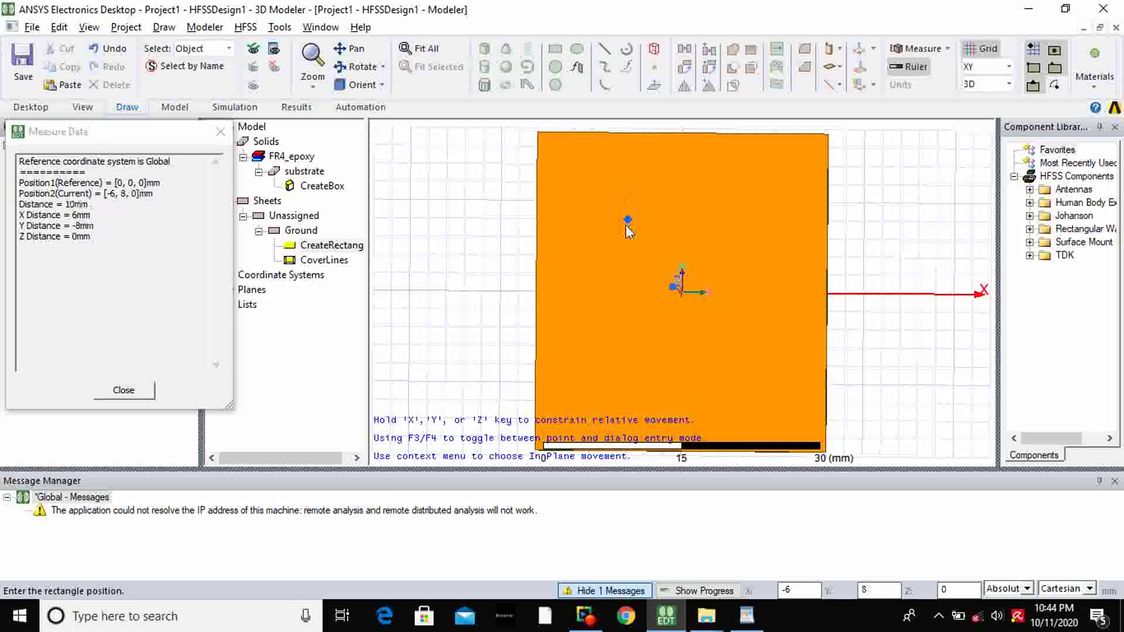
click(628, 220)
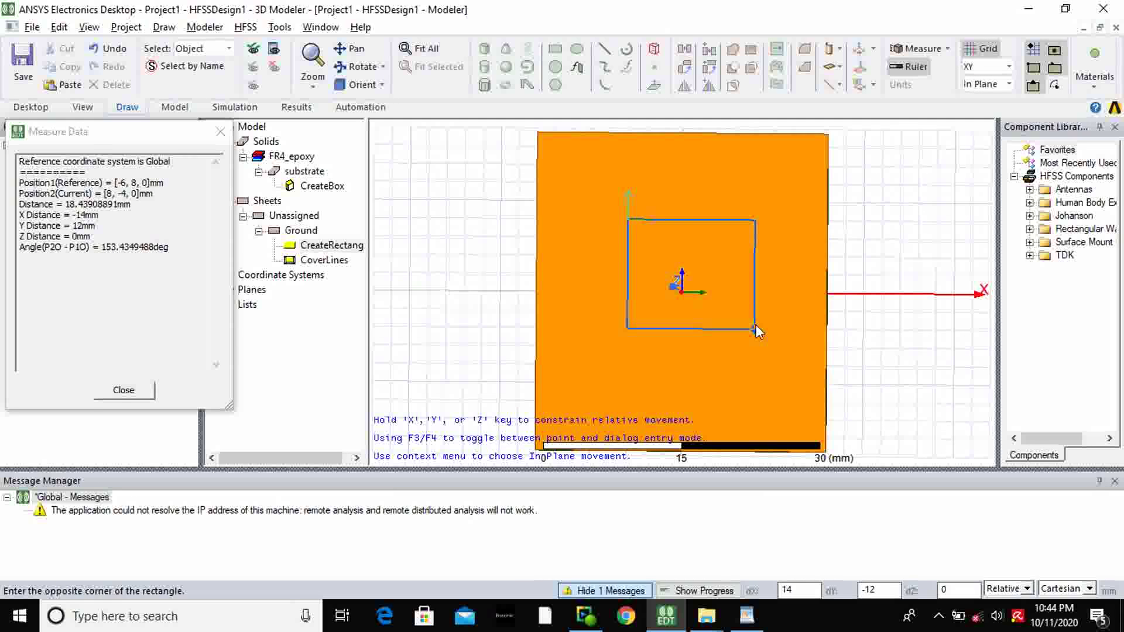
click(756, 329)
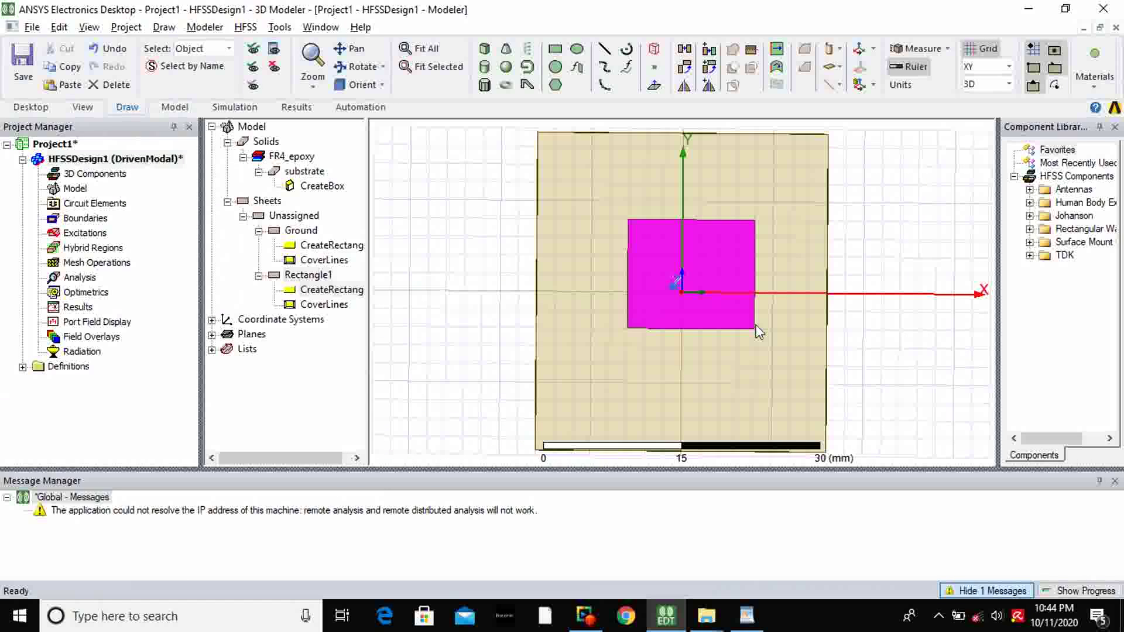
- Set the position of the new rectangle's CreateRectangle command to -15/2, -12/2, 1.6 mm, using the patch dimensions from the design notes
key(alt+Tab)
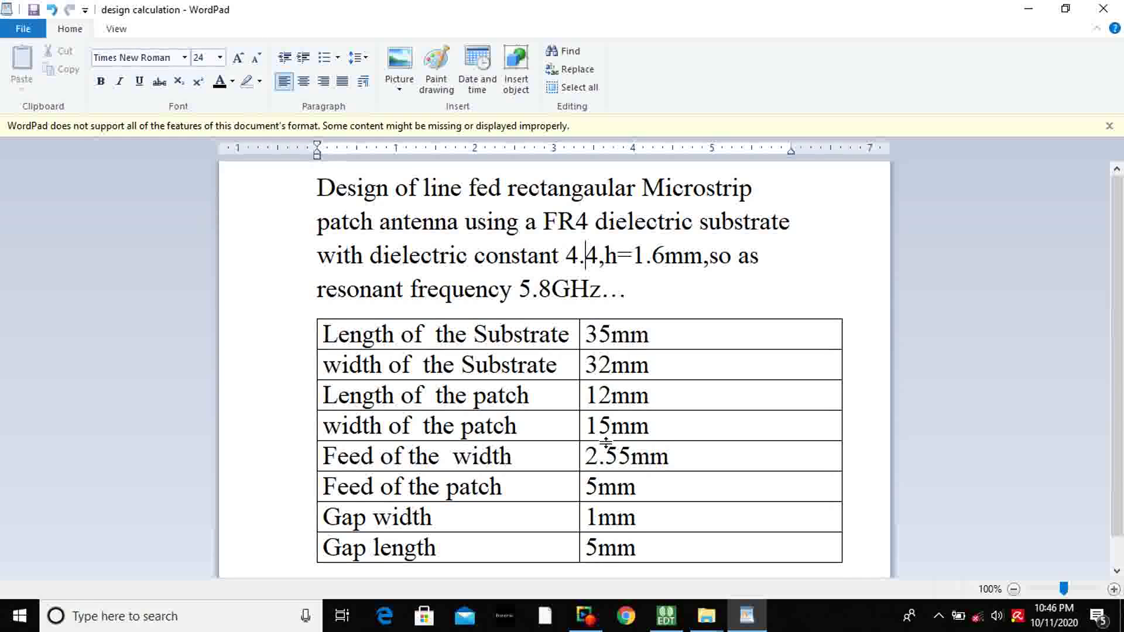
key(alt+Tab)
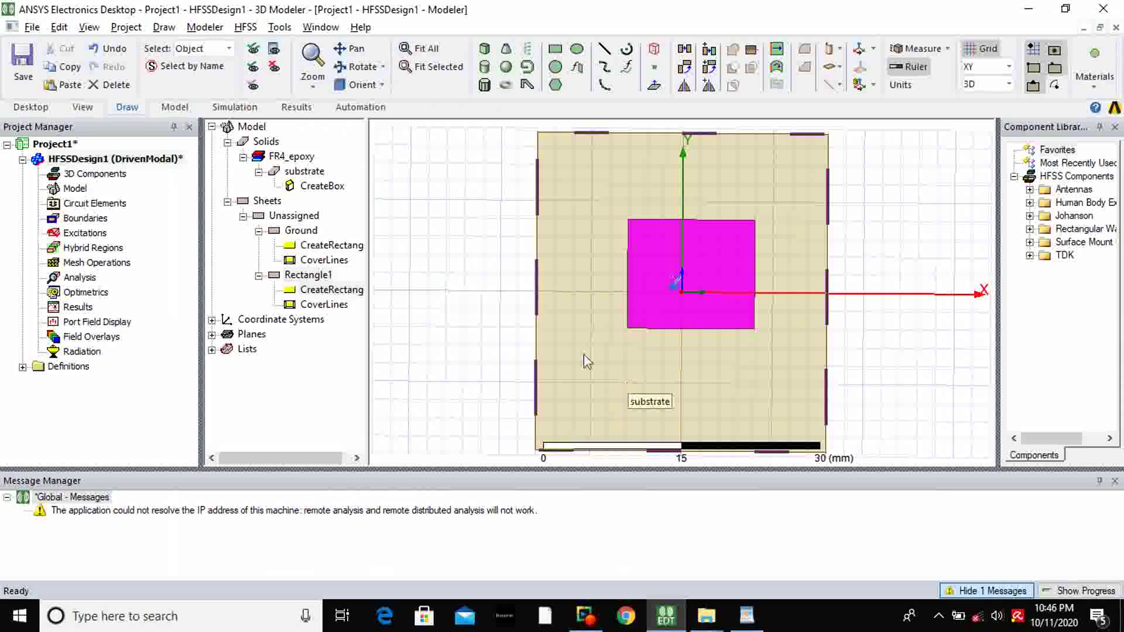
click(351, 290)
double_click(352, 291)
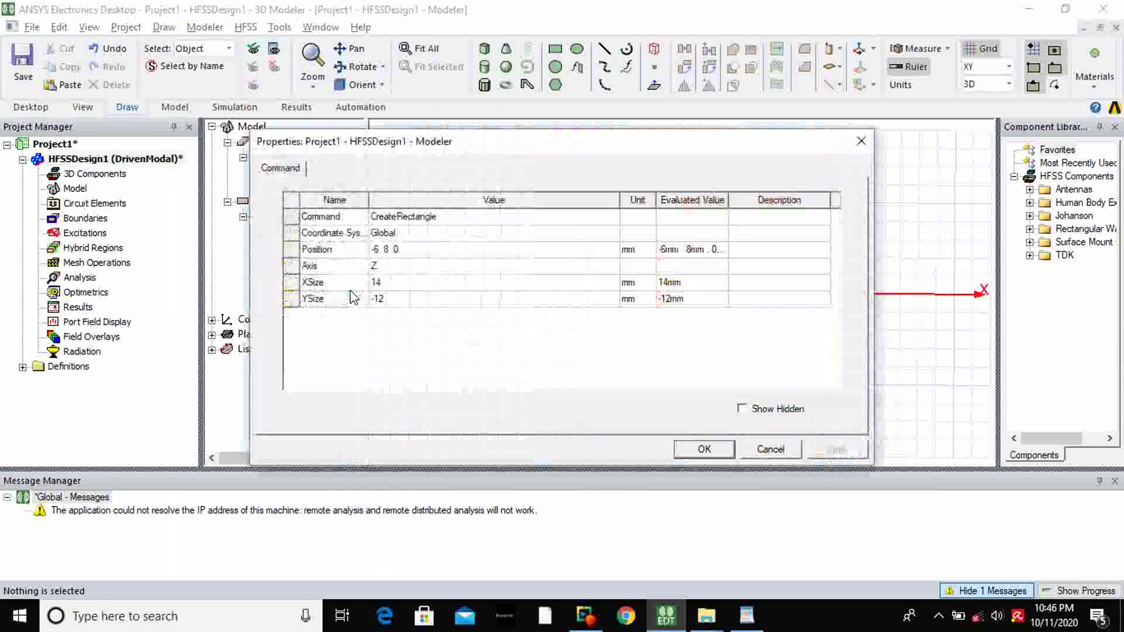
click(398, 251)
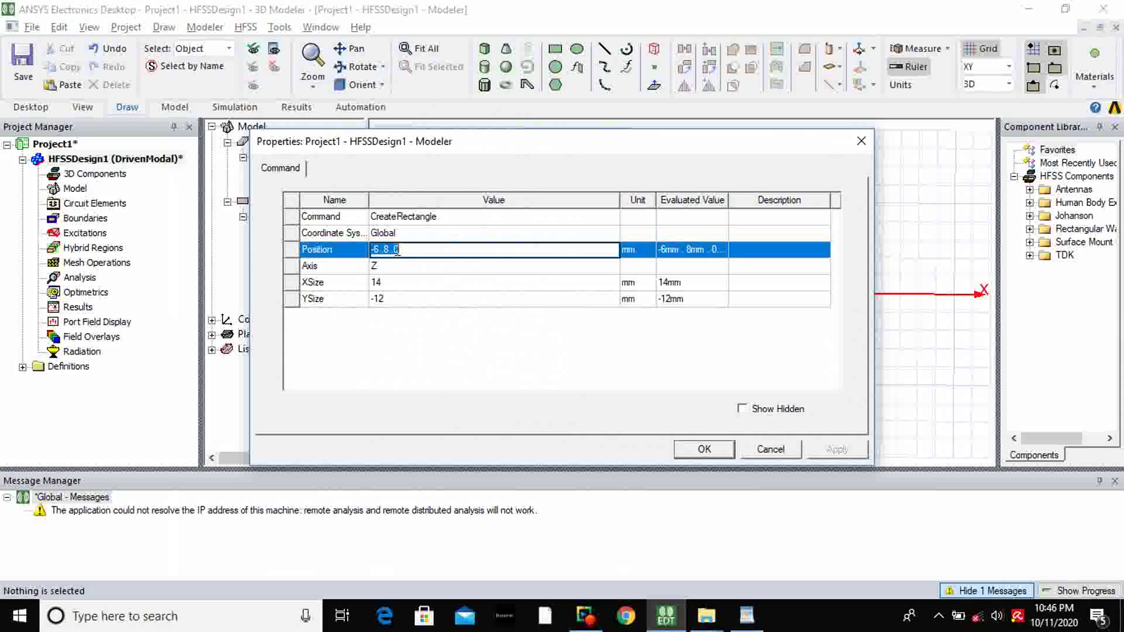
text(-15/2)
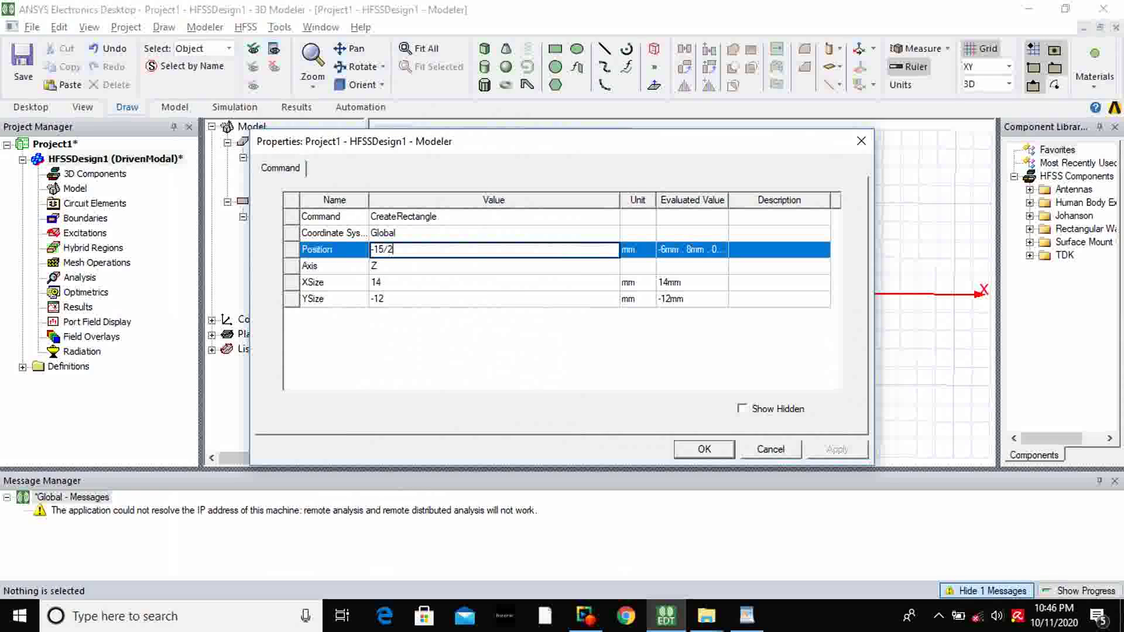
text(,-12/2,1.6)
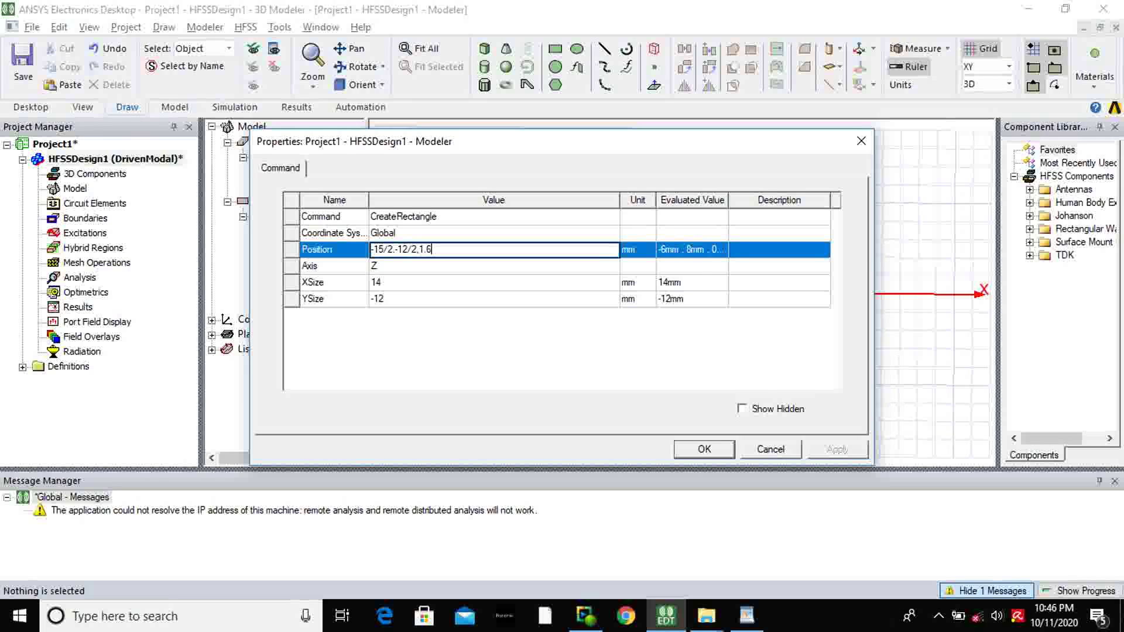
click(379, 283)
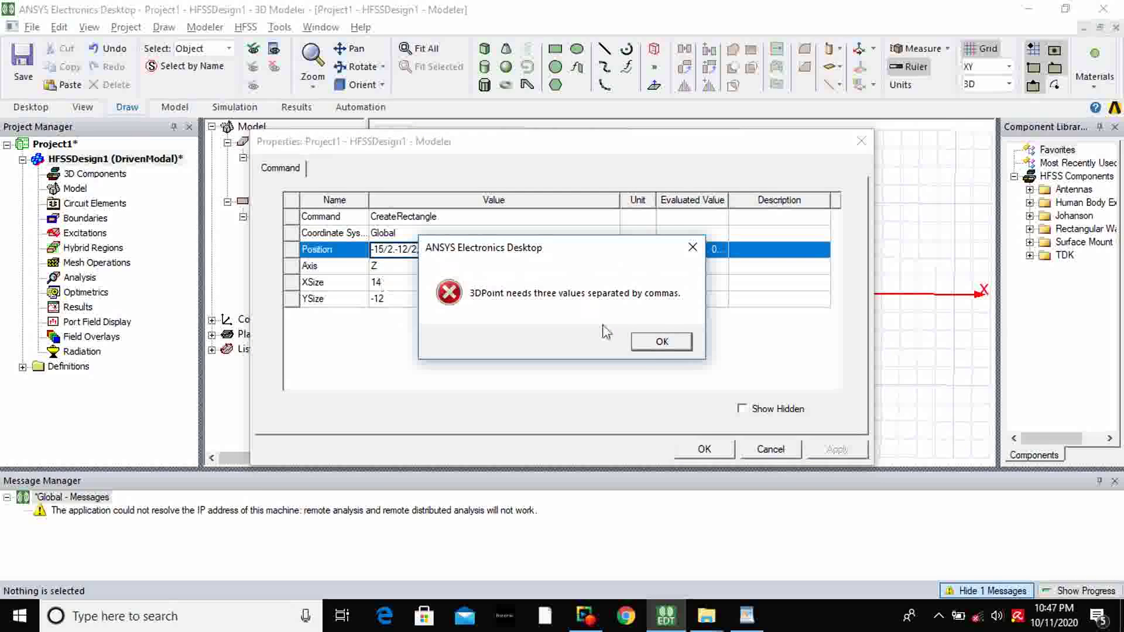
click(662, 341)
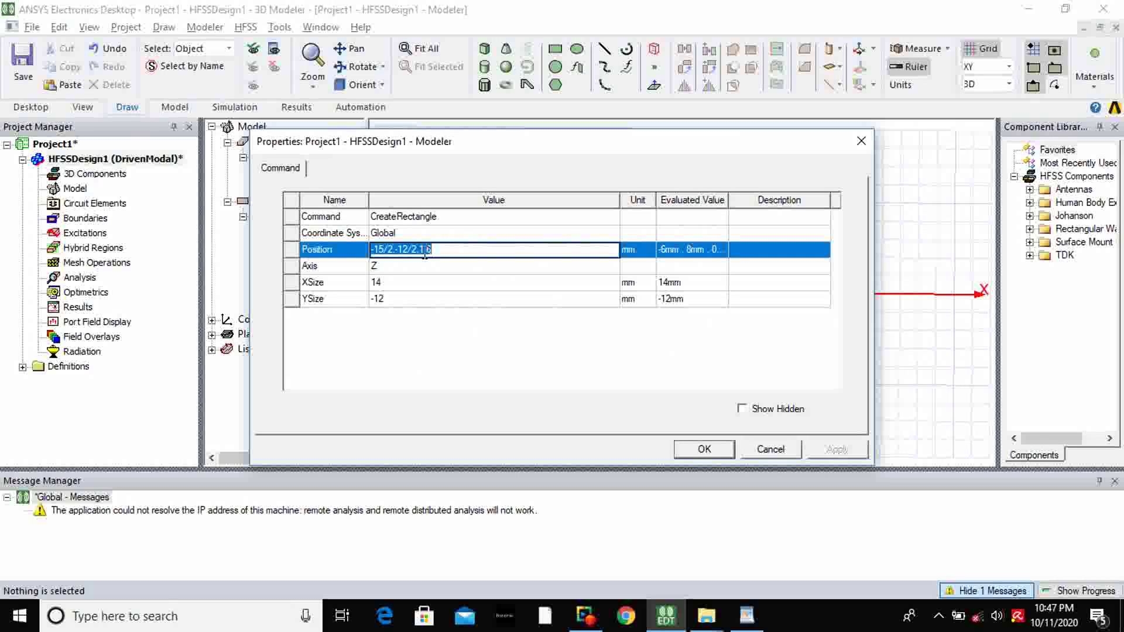
click(397, 249)
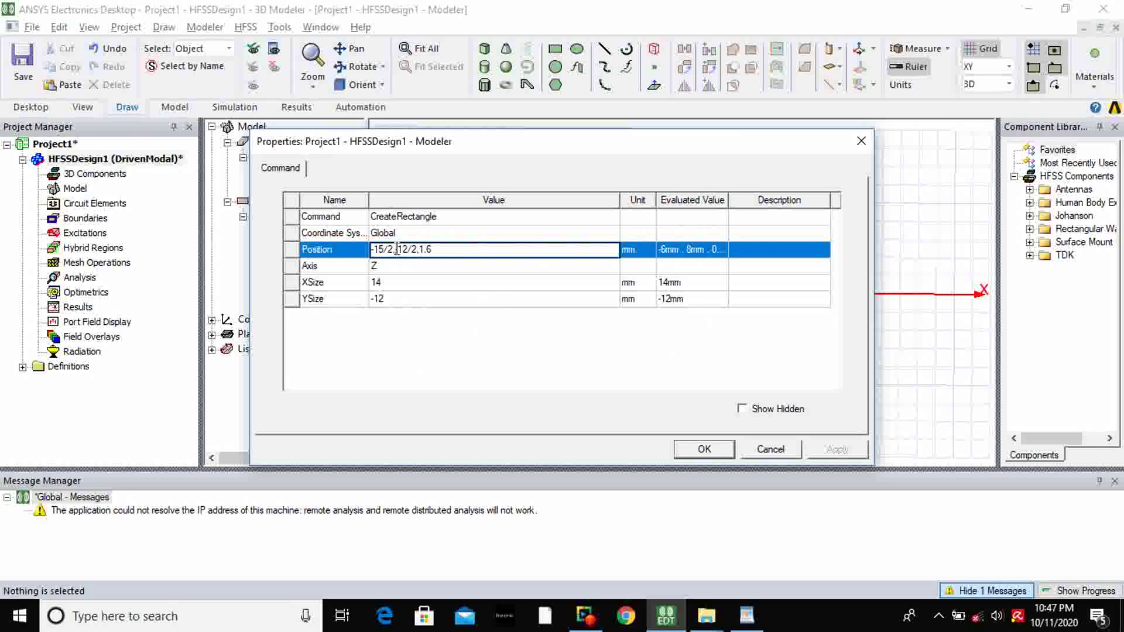
text(-)
- Set the rectangle's XSize to 15 mm and YSize to 12 mm, apply the changes, and select the resized sheet
click(387, 282)
double_click(387, 282)
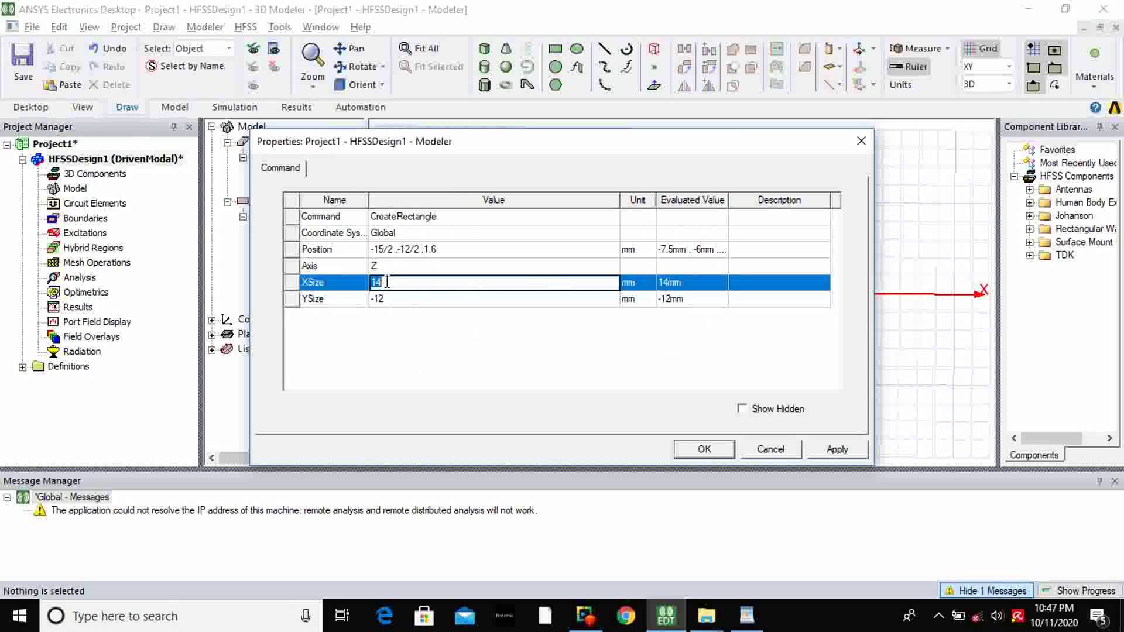
text(15)
click(386, 299)
double_click(387, 299)
text(12)
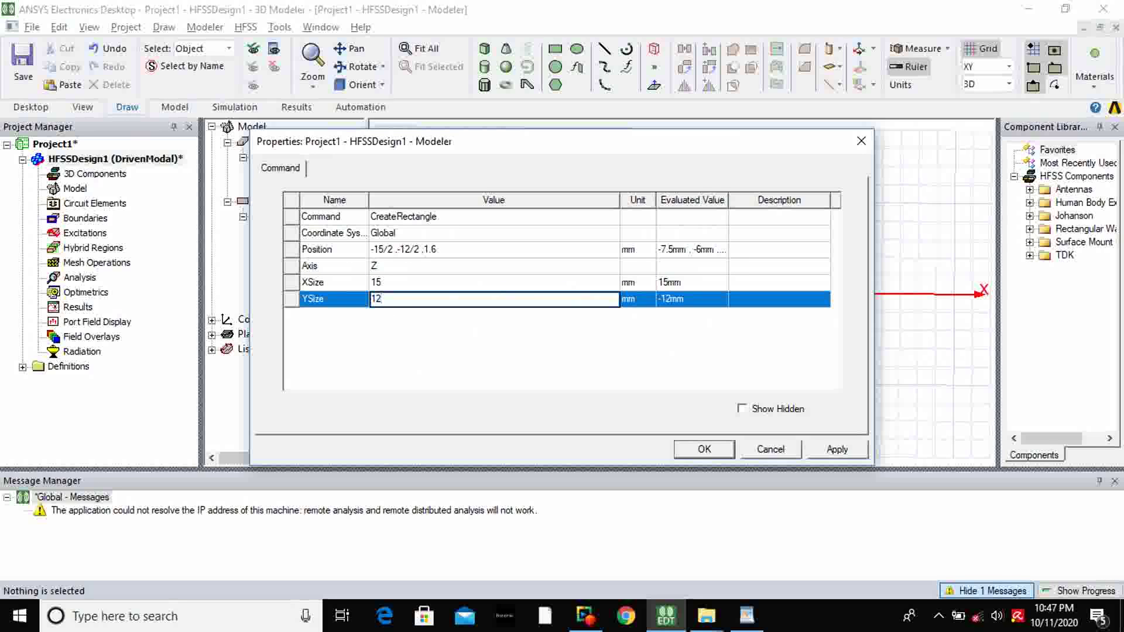
click(838, 451)
click(698, 450)
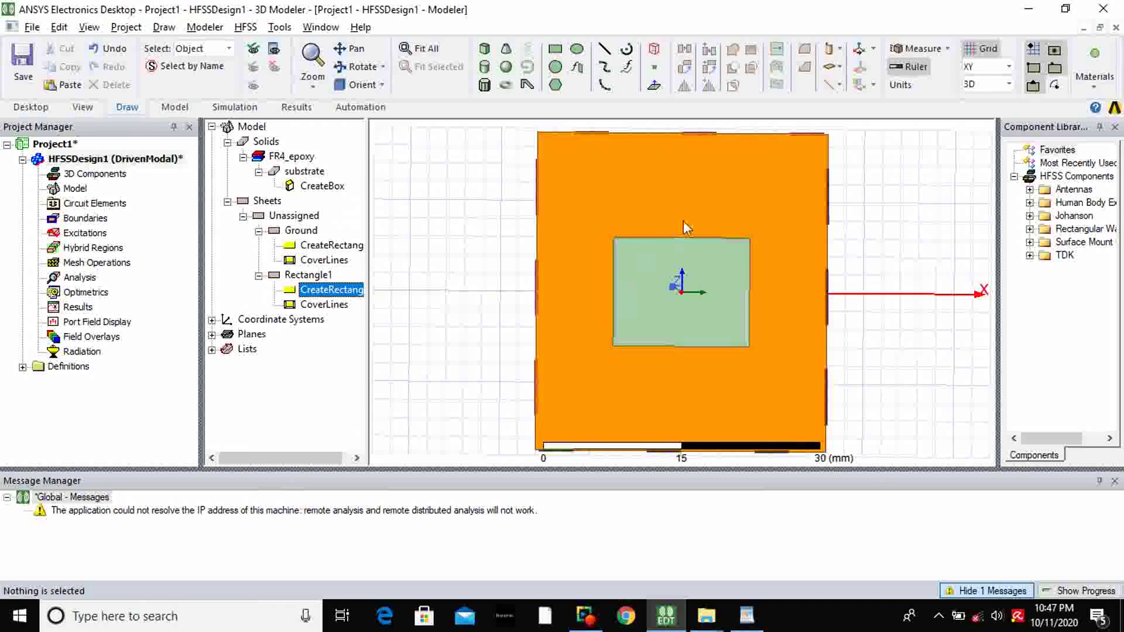
click(700, 315)
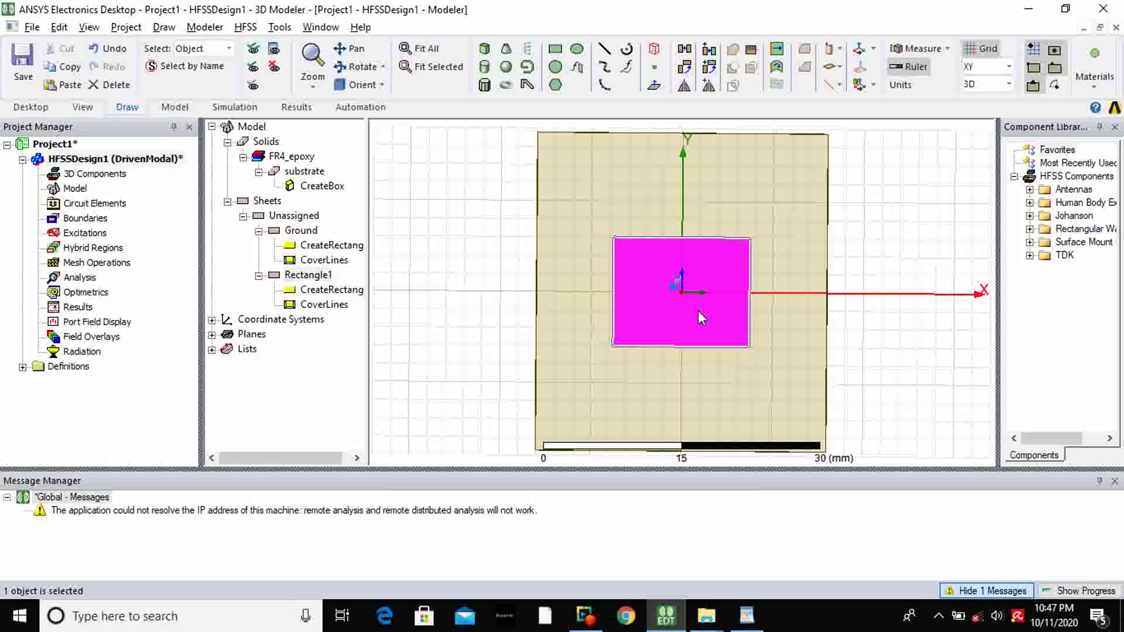
- Switch to the design calculation document in WordPad and change the "Feed of the patch" row label to "Feed of the length"
key(alt+Tab)
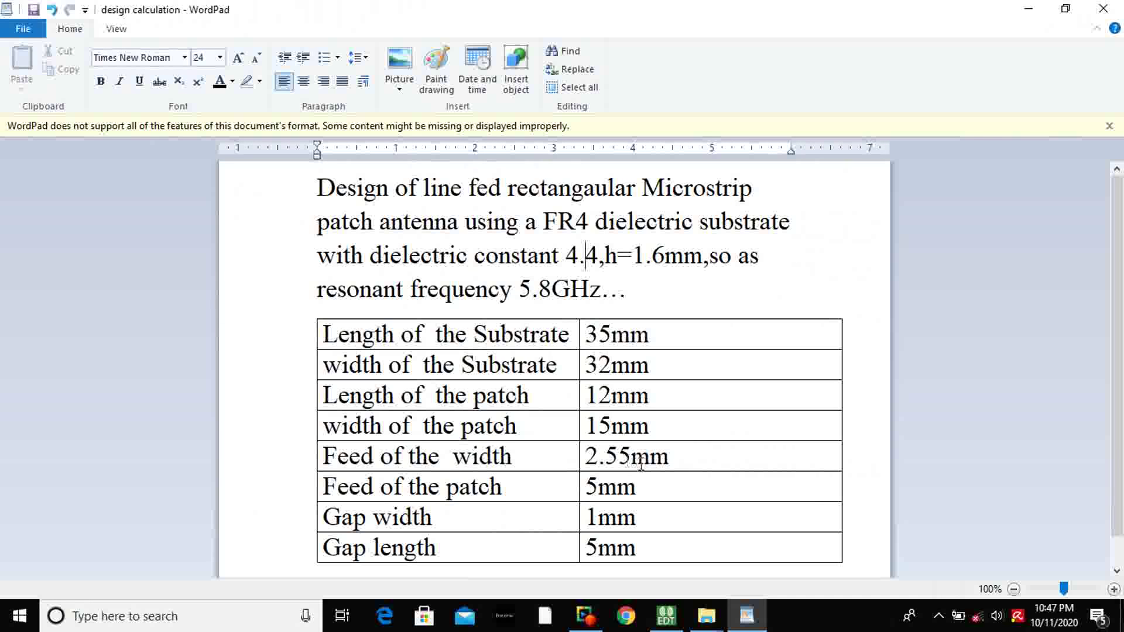
click(529, 485)
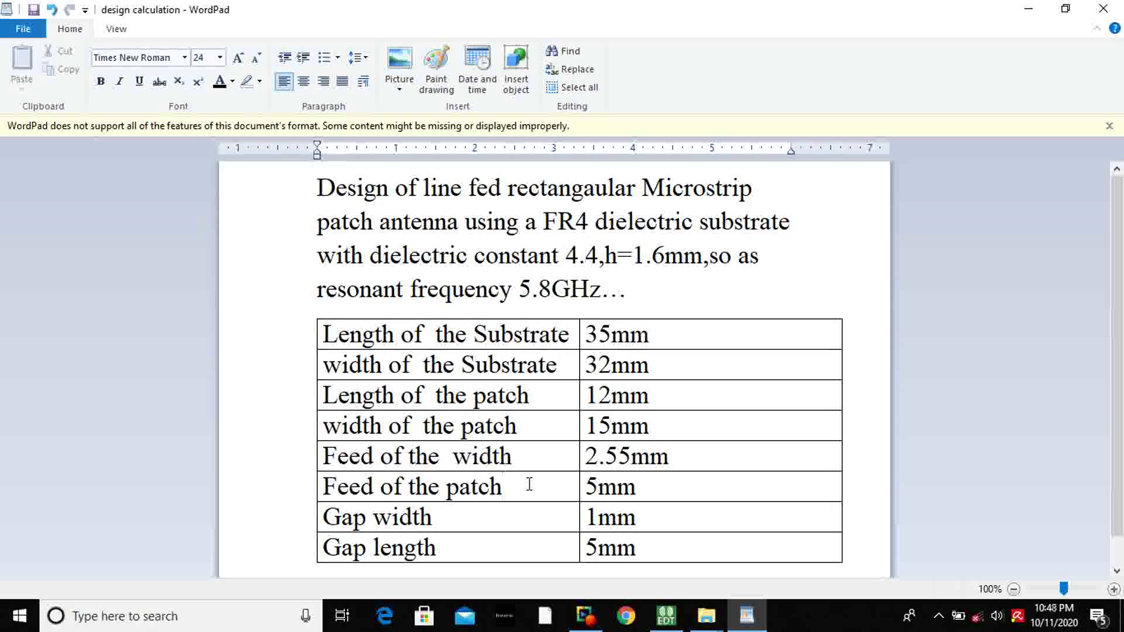
key(BackSpace)
key(BackSpace)
key(BackSpace)
key(BackSpace)
key(BackSpace)
text(le)
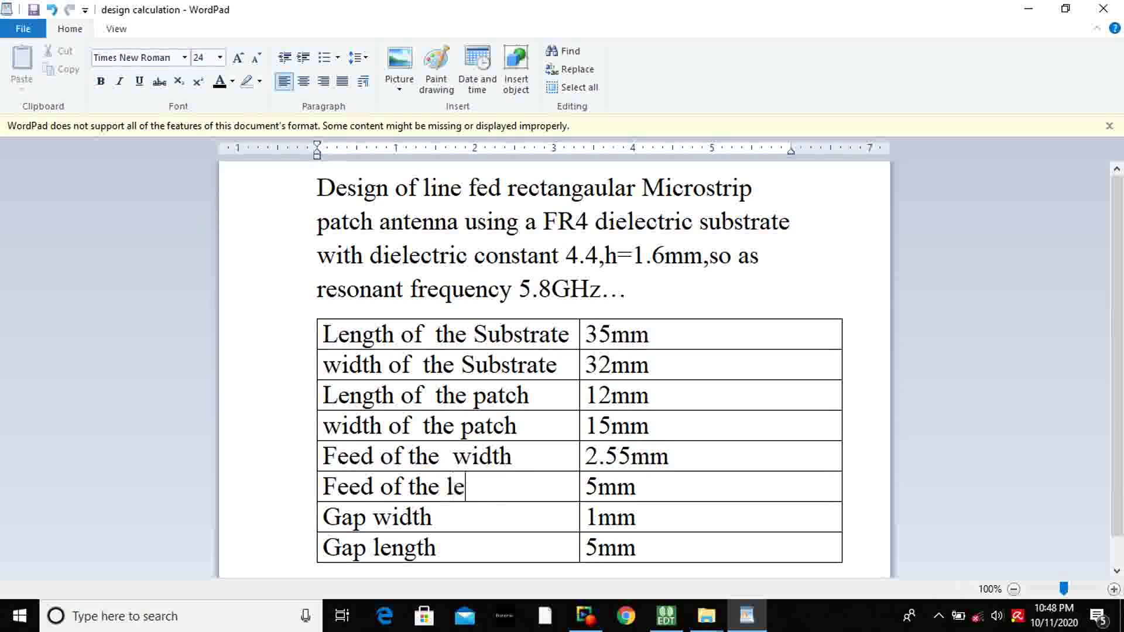
text(ngth)
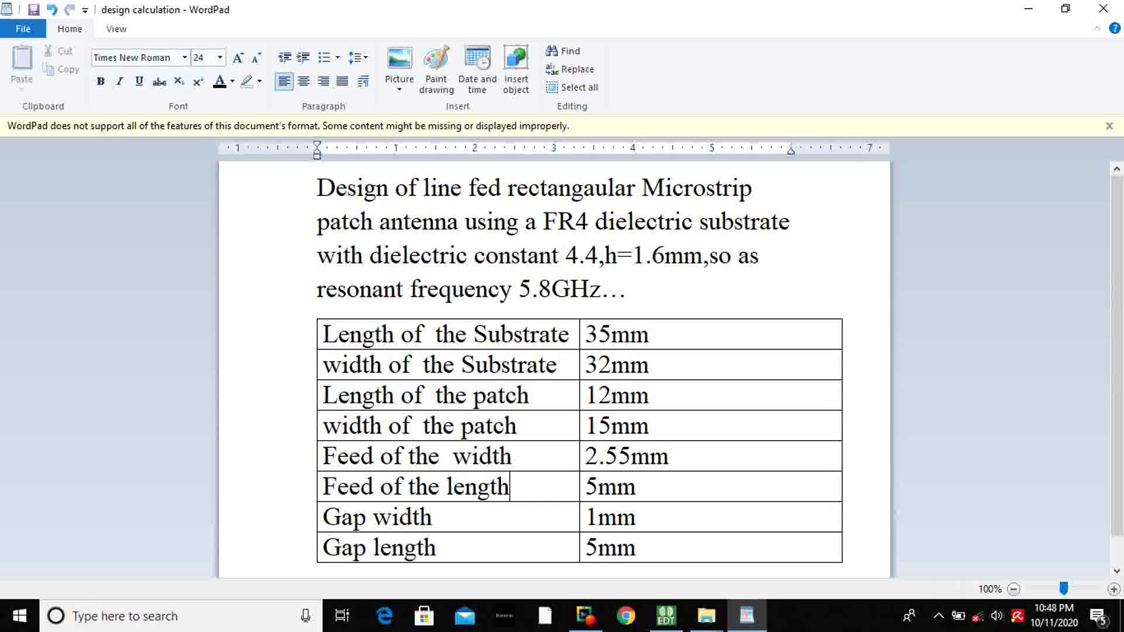
- Change the feed length value in the dimensions table to 35/2mm
click(598, 486)
key(BackSpace)
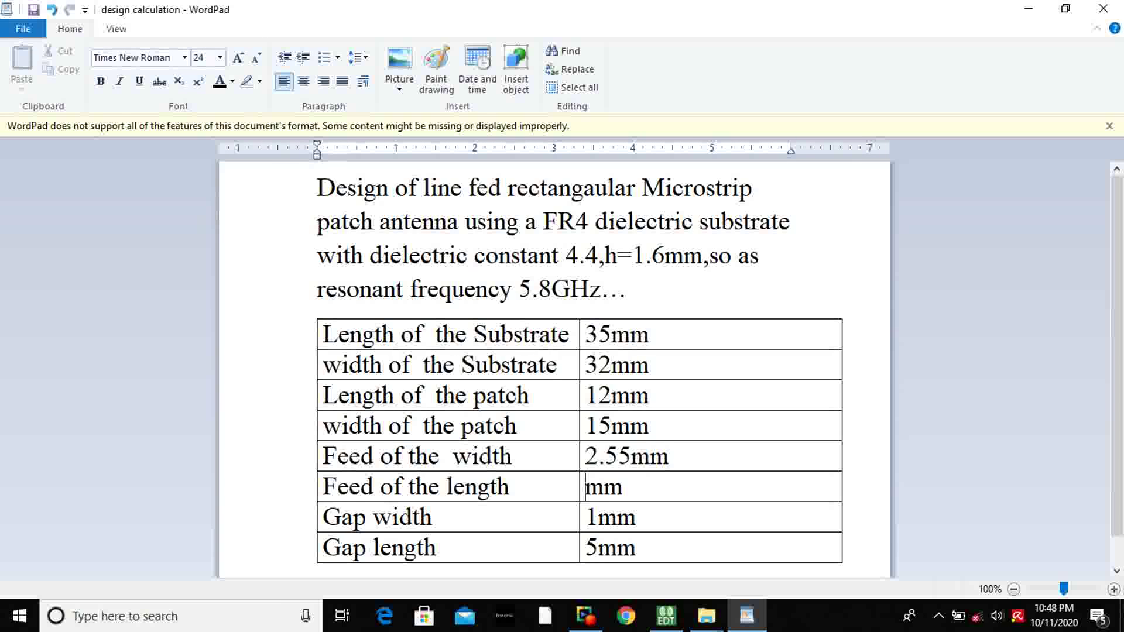
text(35)
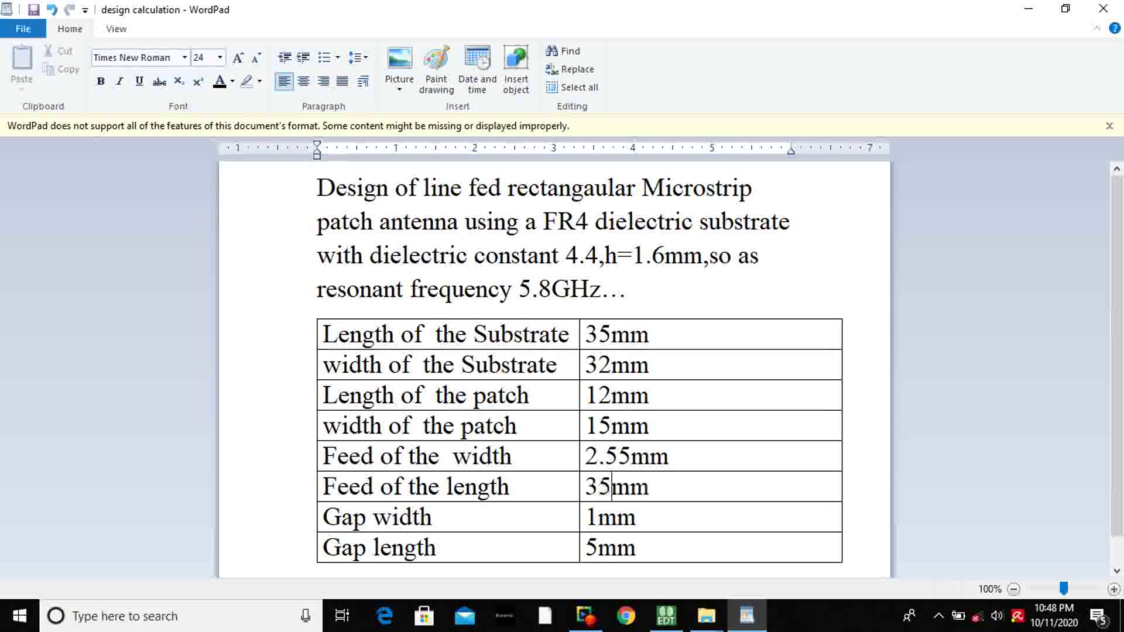
text(/2)
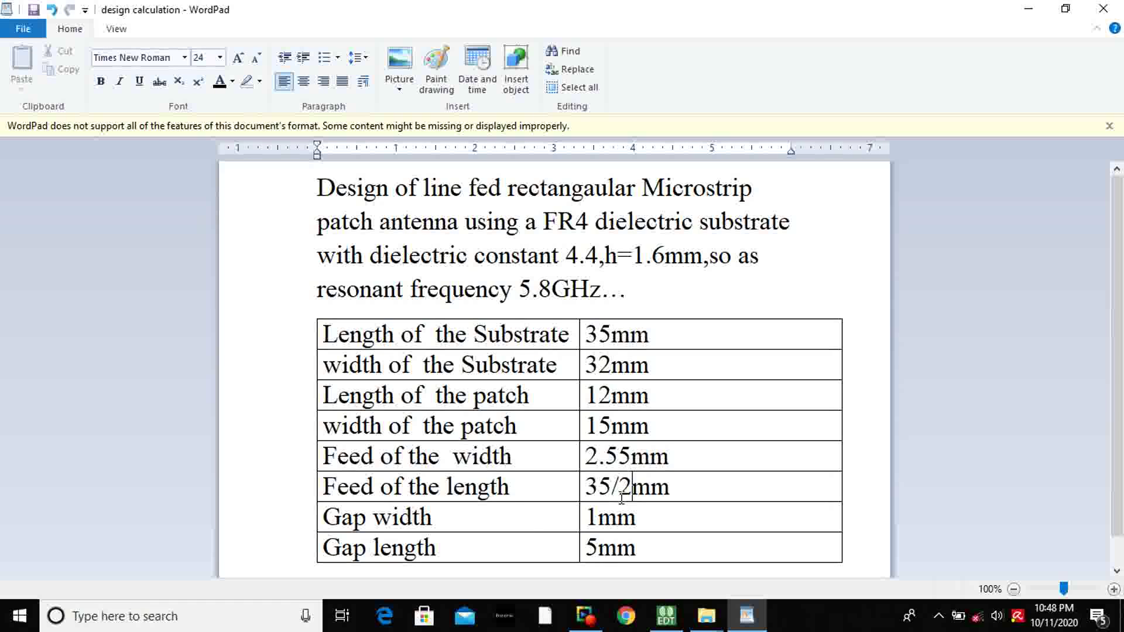
- Back in ANSYS Electronics Desktop, rename the 15 × 12 mm sheet as patch and set its color to light cyan (128, 255, 255)
key(alt+Tab)
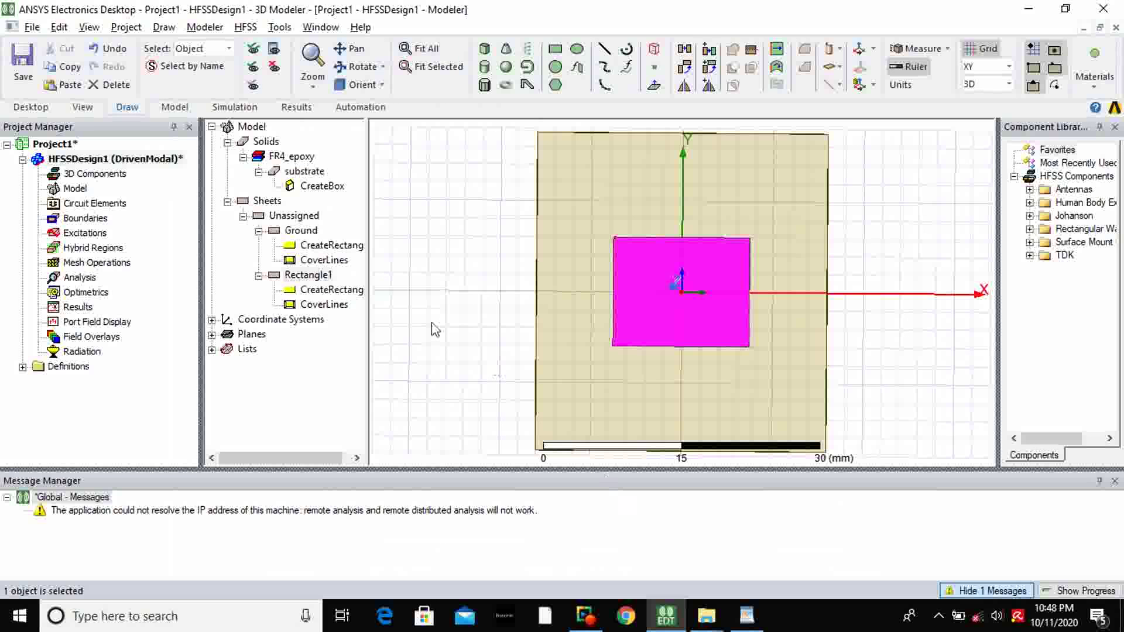
double_click(316, 279)
click(414, 217)
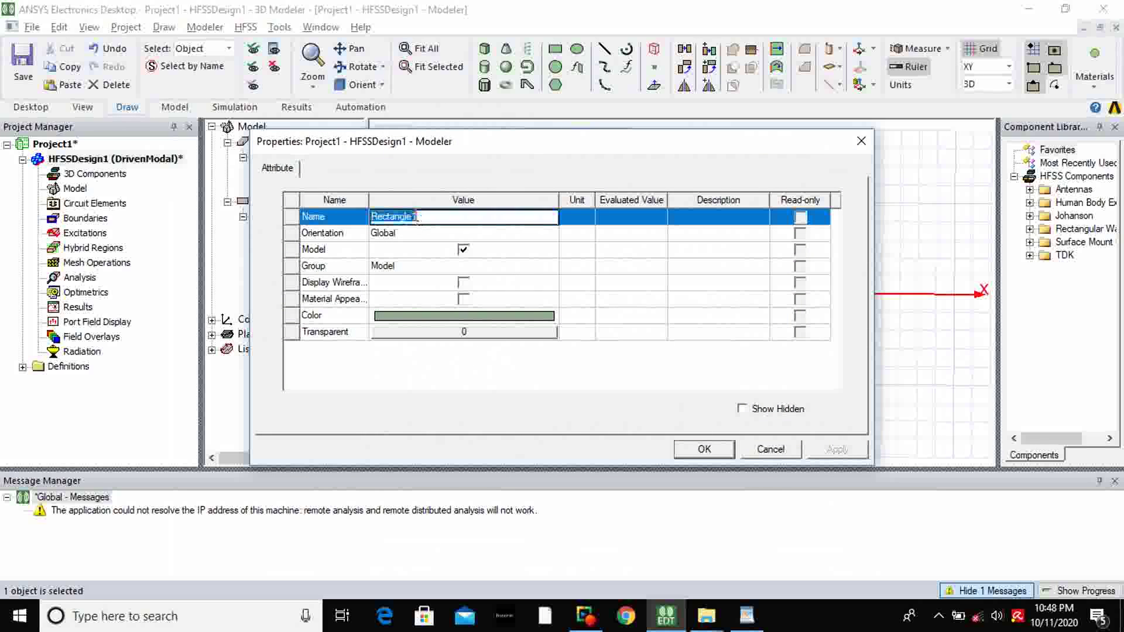
text(patch)
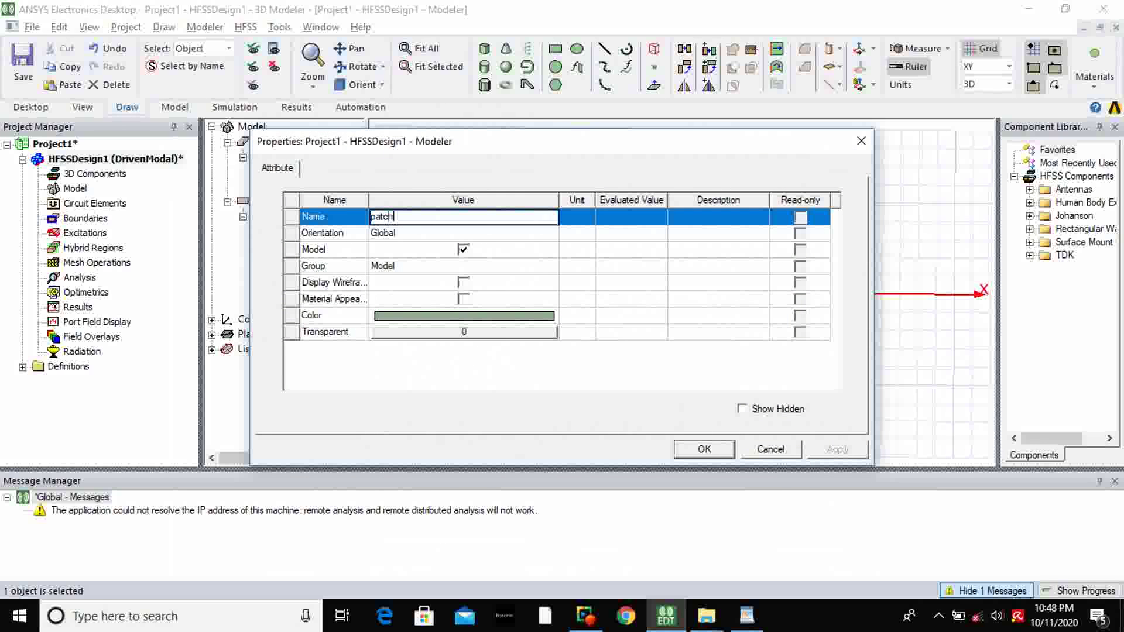
click(429, 319)
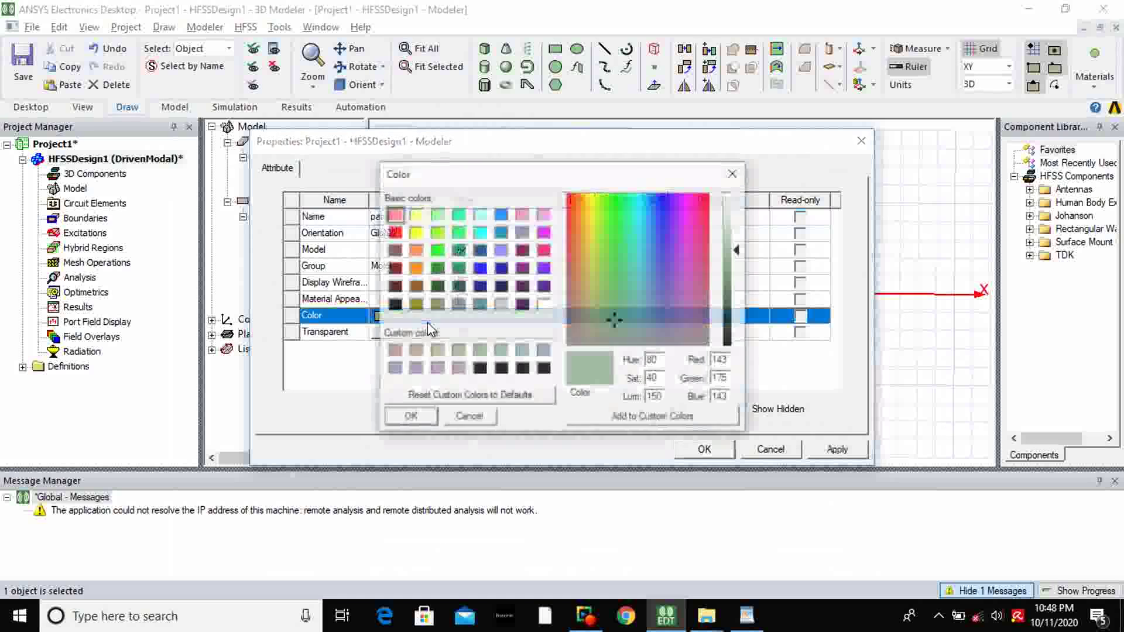
click(481, 214)
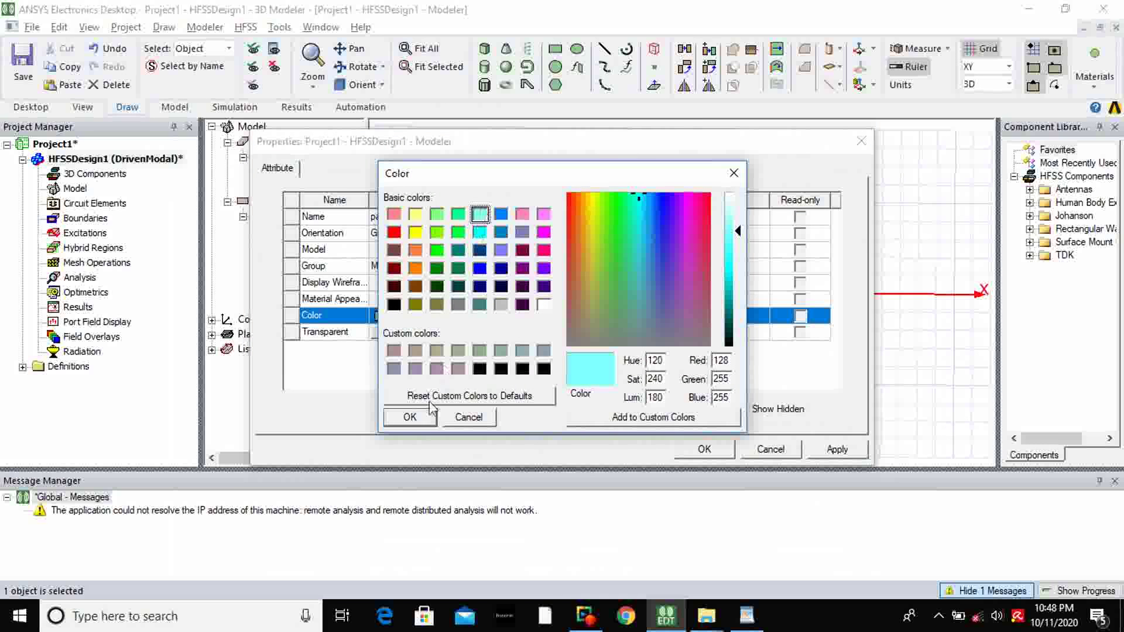
click(423, 418)
click(836, 449)
click(725, 455)
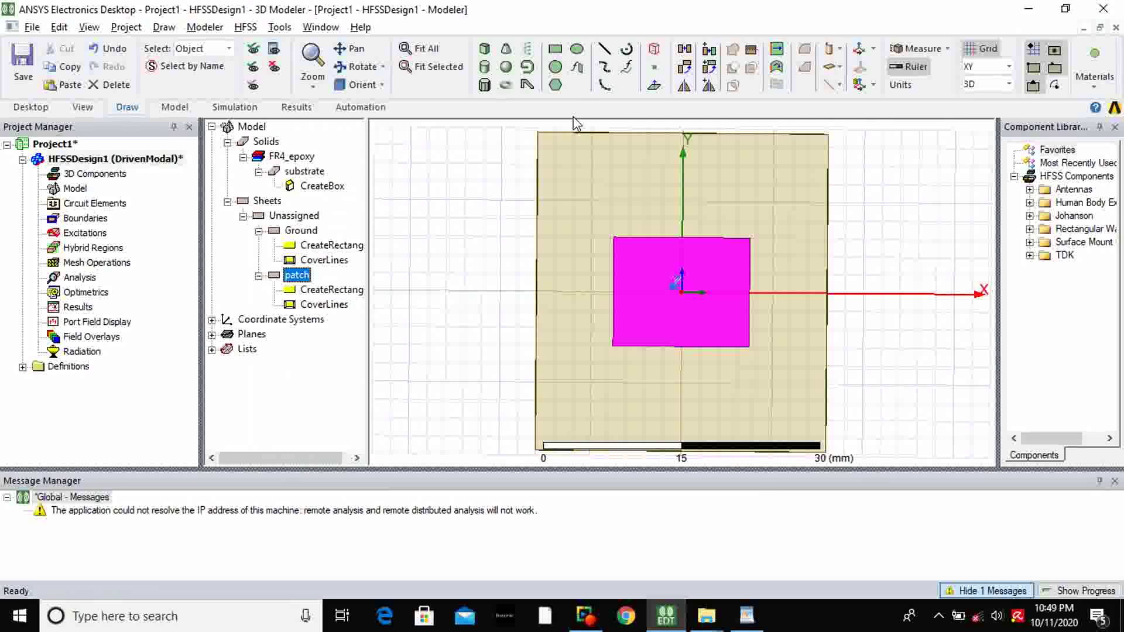
- Draw a rectangle about 4 × 8 mm in the empty area beside the substrate on its negative X side, starting at -26, 10, 0 mm
click(557, 51)
click(447, 201)
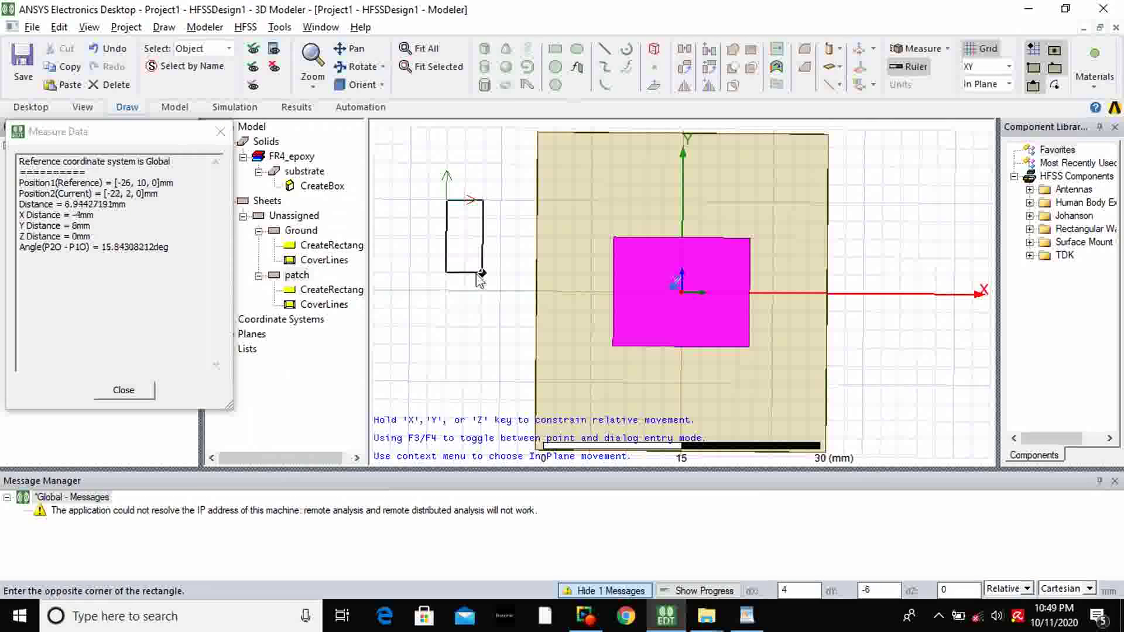
click(479, 280)
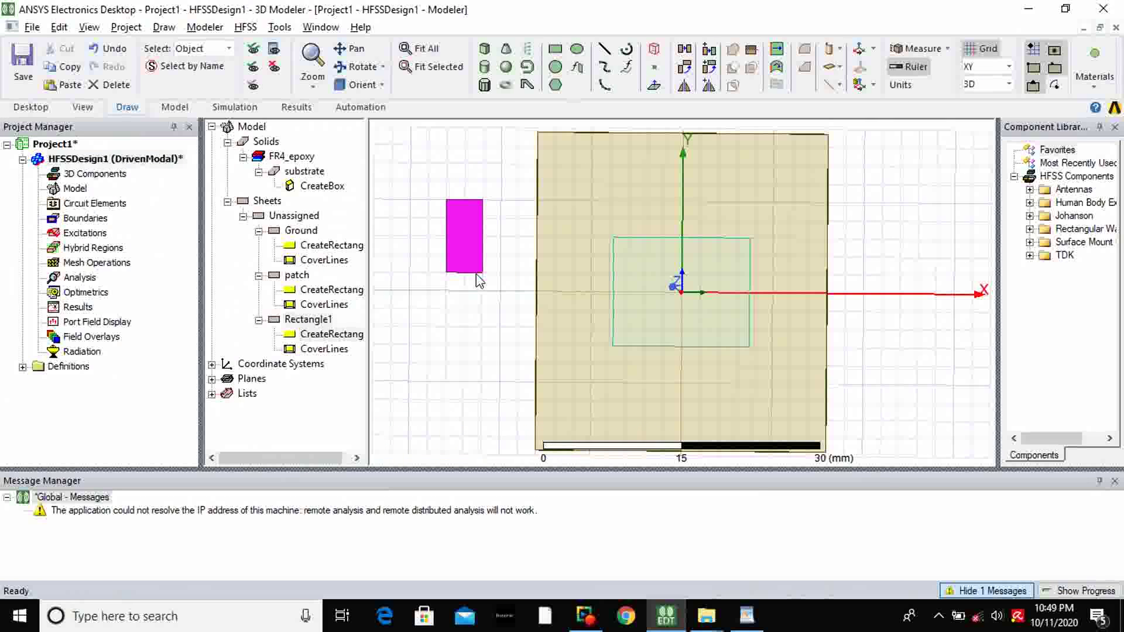
- Rename the small rectangle beside the substrate as feed and set its color to light cyan (128, 255, 255)
double_click(323, 320)
click(394, 216)
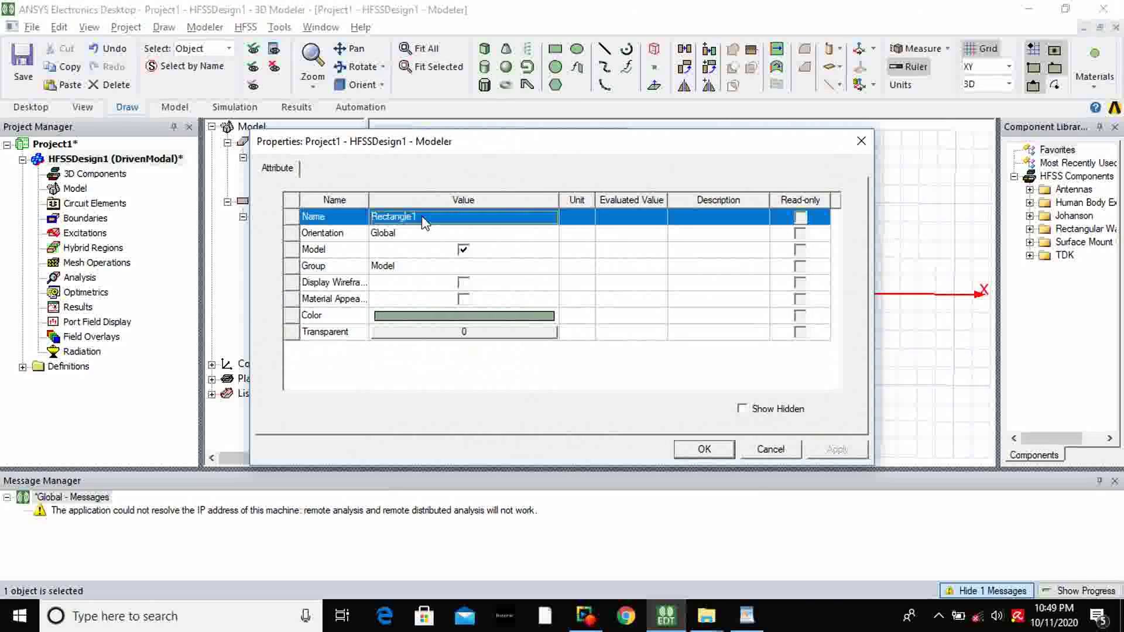
text(feed)
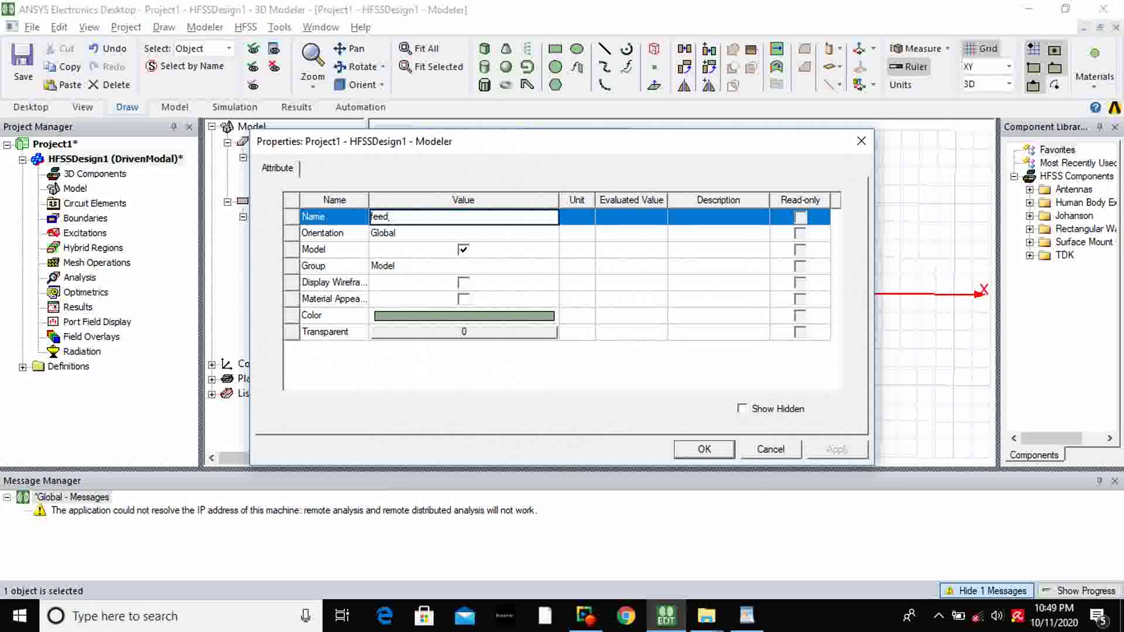
click(426, 316)
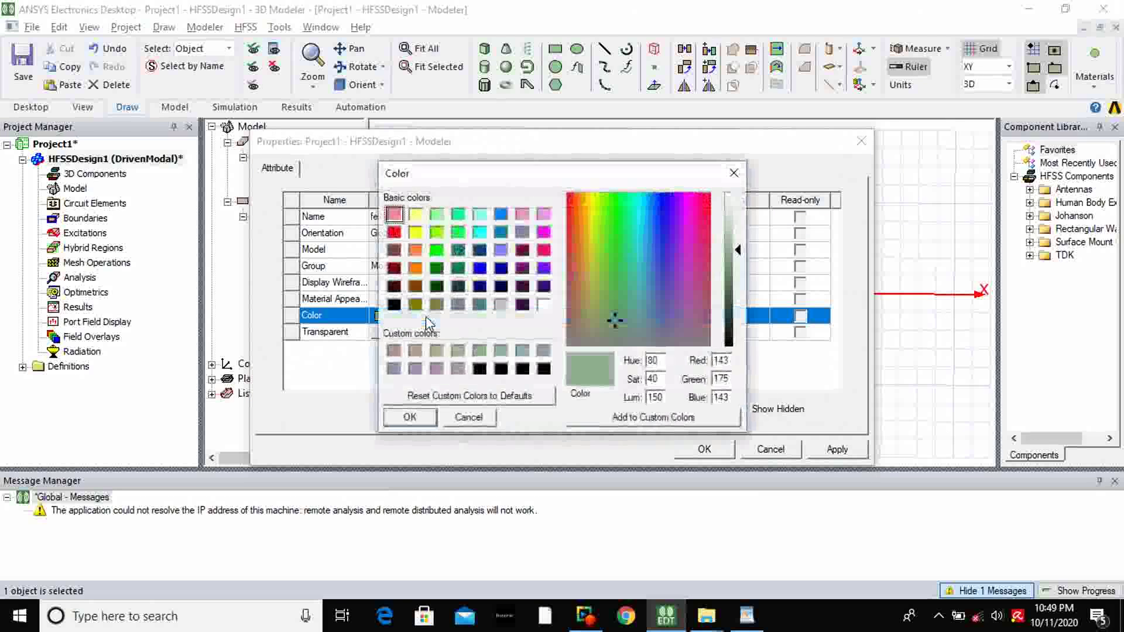
click(479, 215)
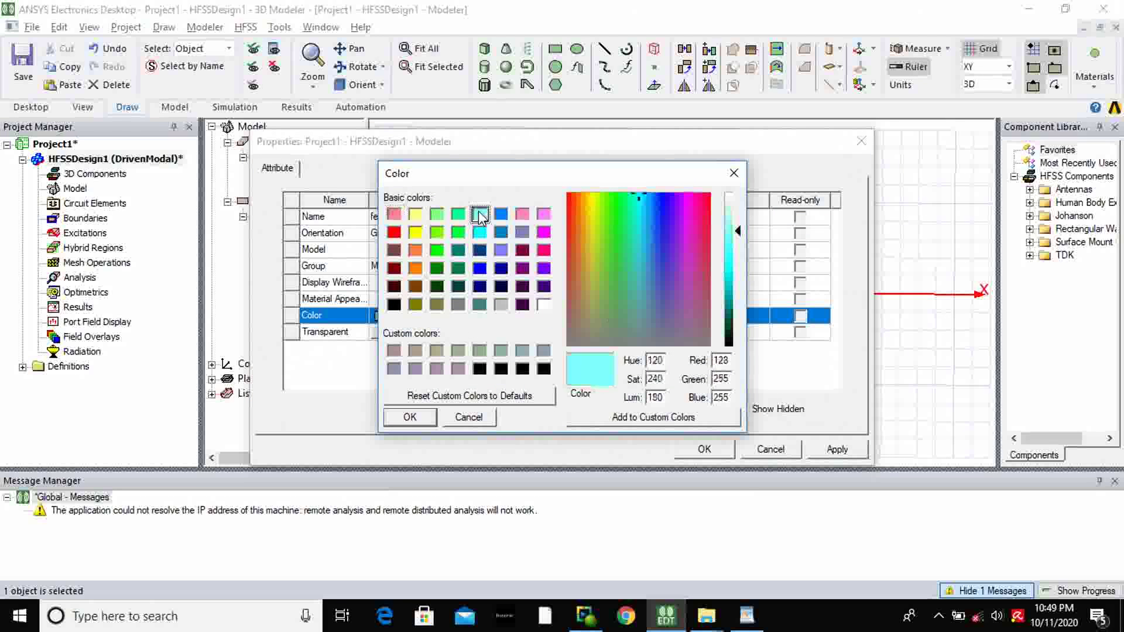
click(410, 417)
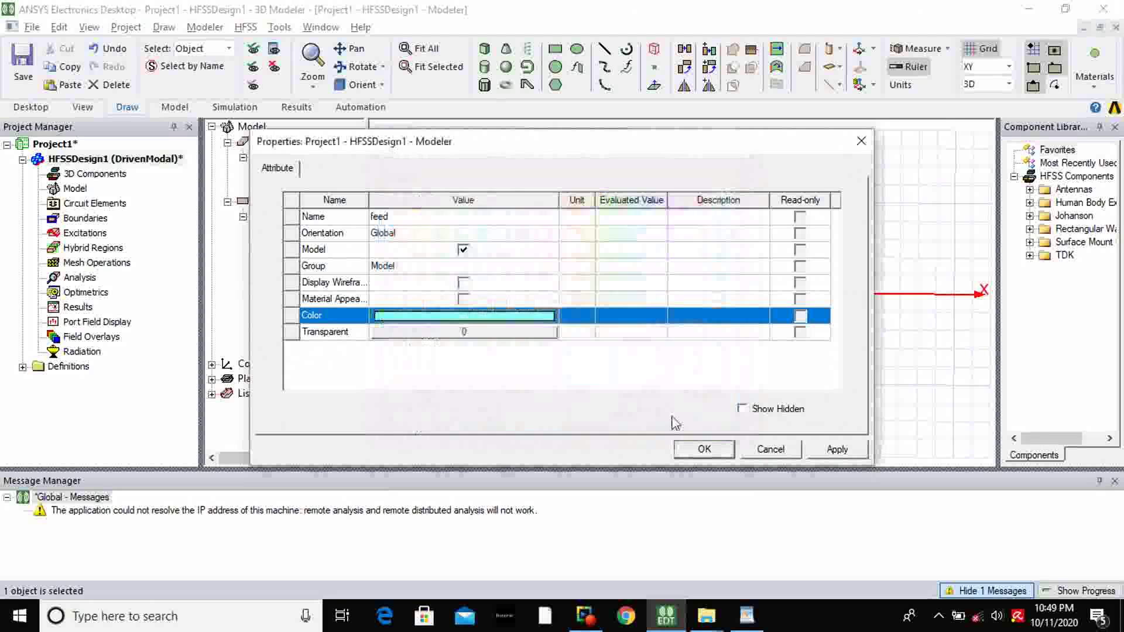
click(838, 449)
click(703, 449)
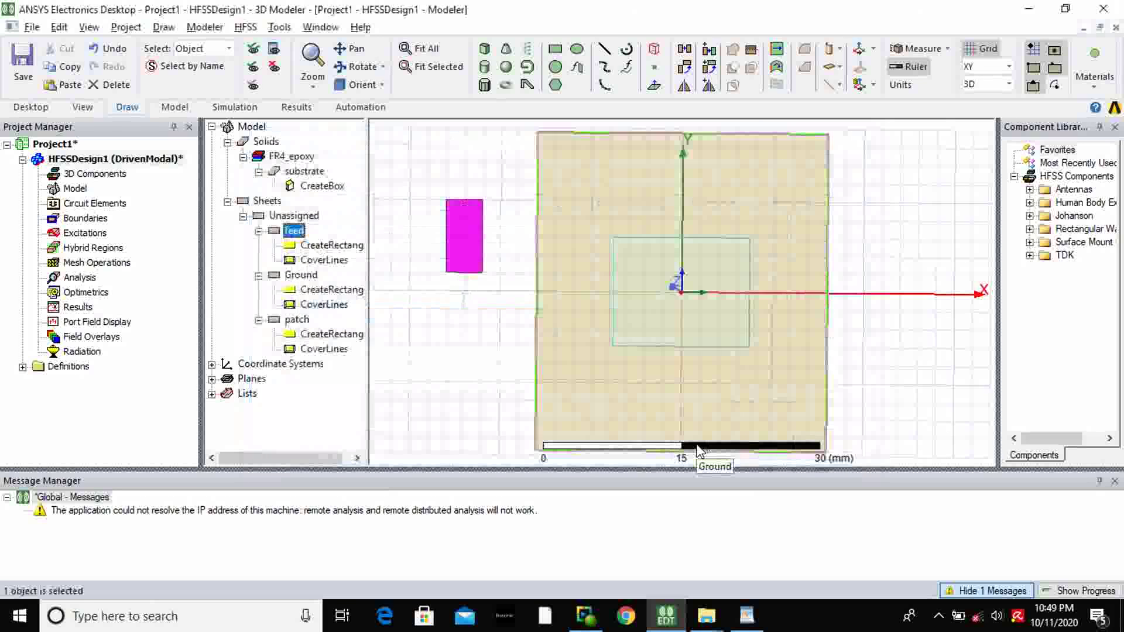
- Try to set the feed rectangle's position to -35/2, --2.55/2, 1.6 mm in its creation properties
double_click(332, 246)
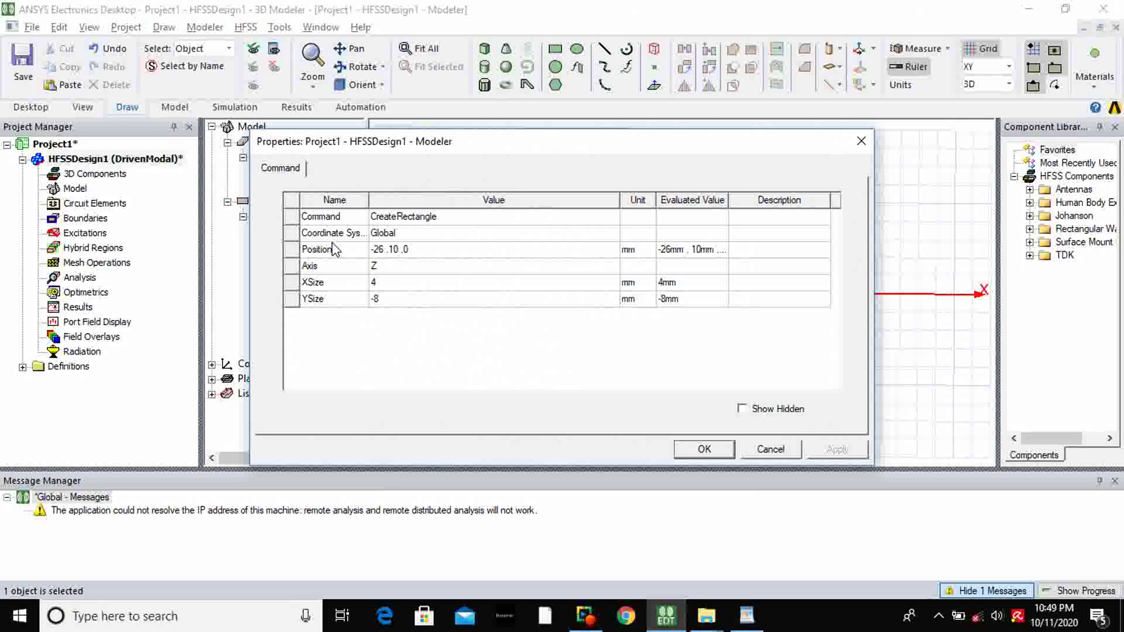
click(391, 253)
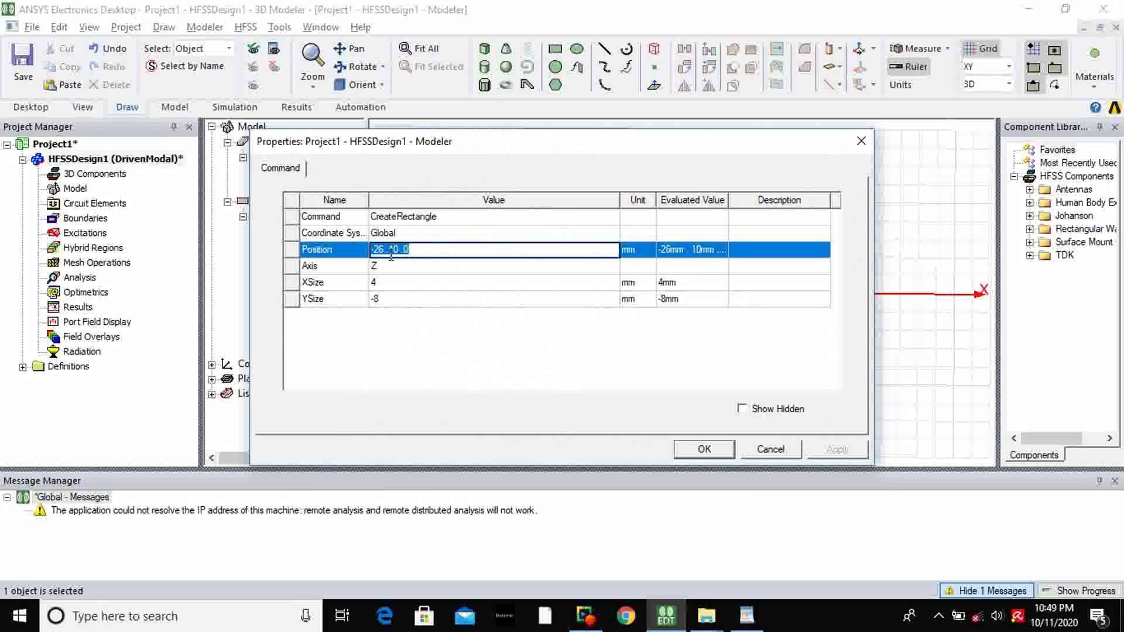
key(alt+Tab)
key(alt+Tab)
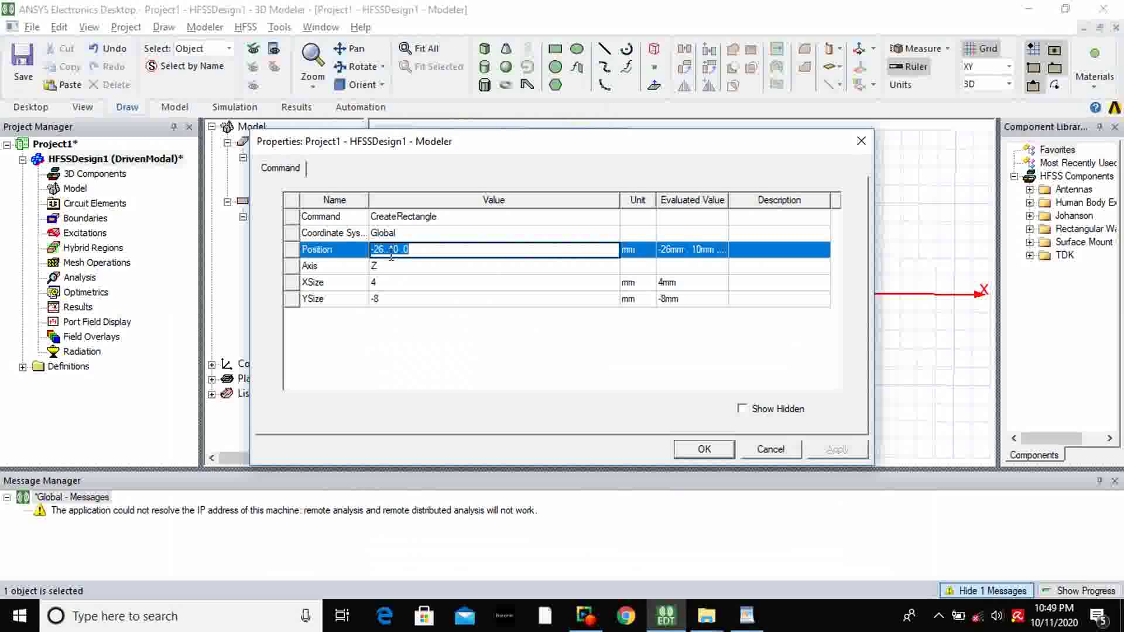
key(BackSpace)
text(-35)
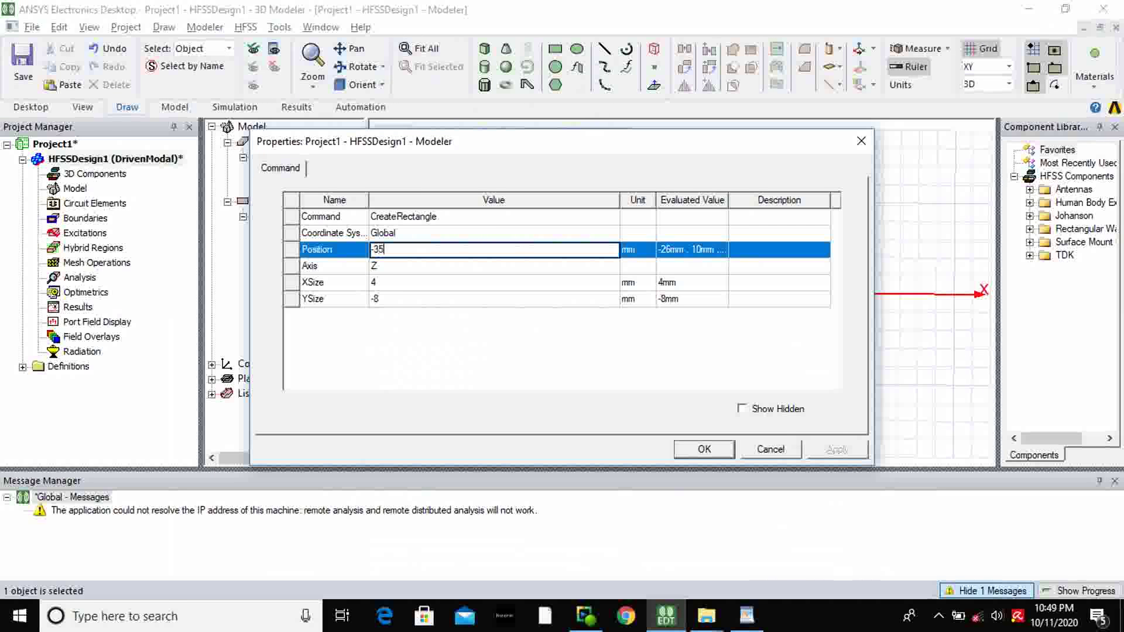
text(/3)
key(BackSpace)
text(2)
text(-)
key(alt+Tab)
key(alt+Tab)
text(2.55/2,1.6)
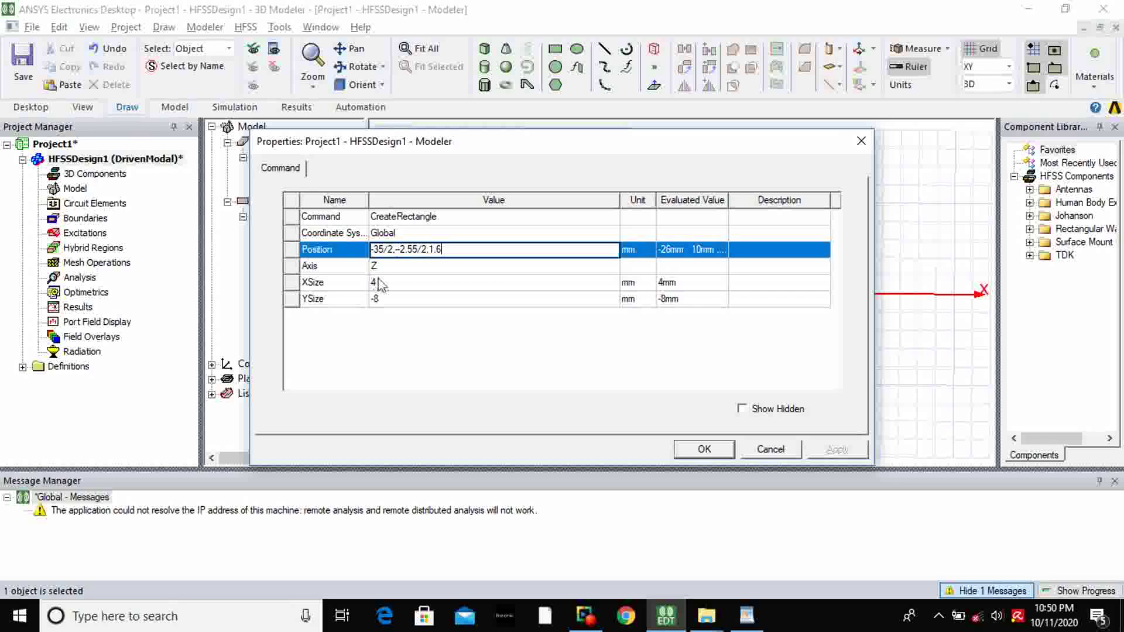
- Remove the extra minus sign from the feed position's Y coordinate, making it -2.55/2 mm
click(377, 283)
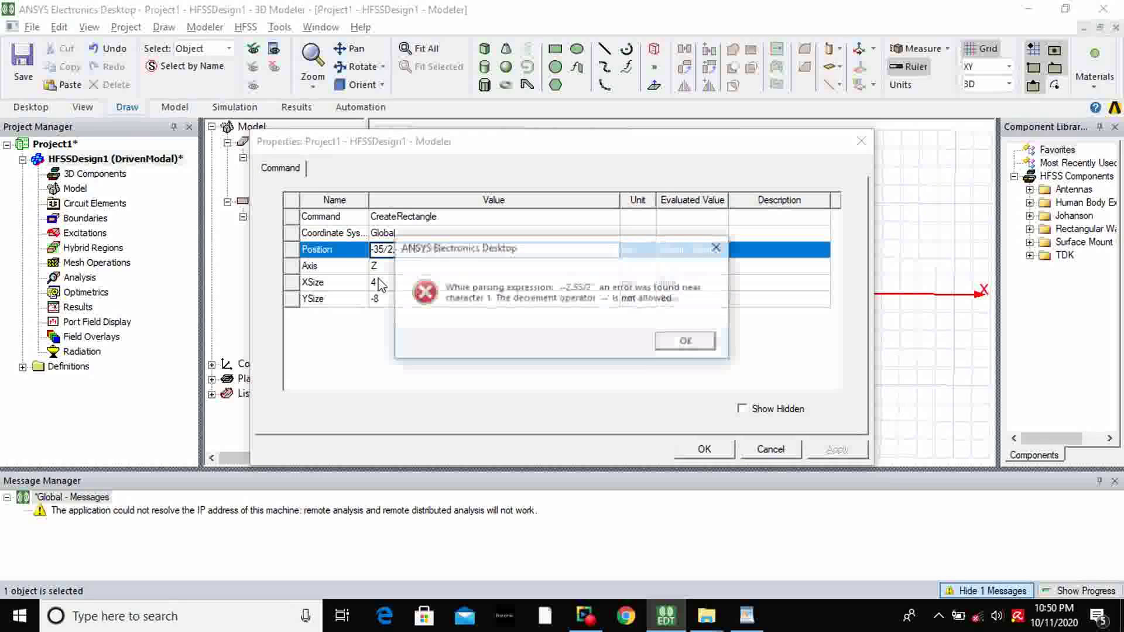
click(686, 343)
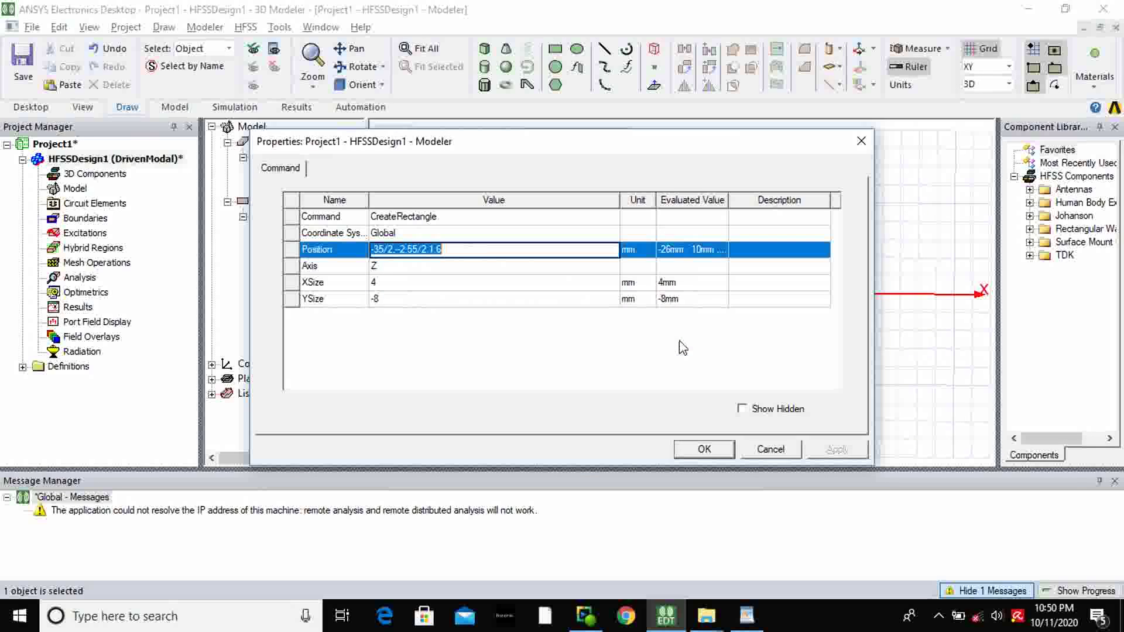
click(400, 251)
key(BackSpace)
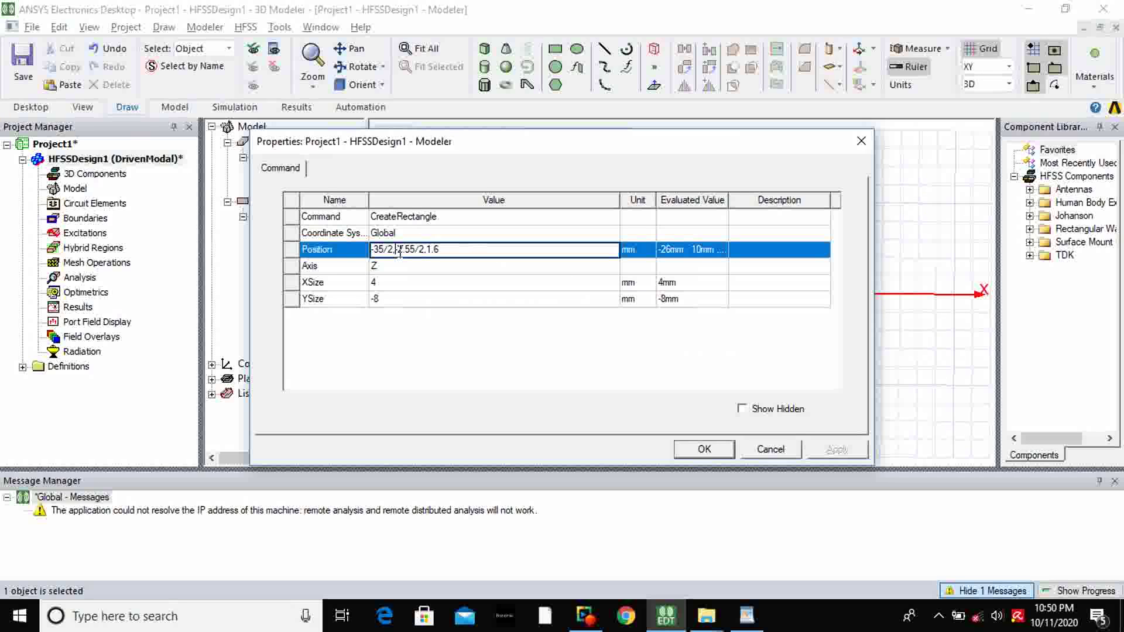
- Set the feed rectangle's X size to 2.55 mm and Y size to 35 mm, and apply the changes
click(396, 283)
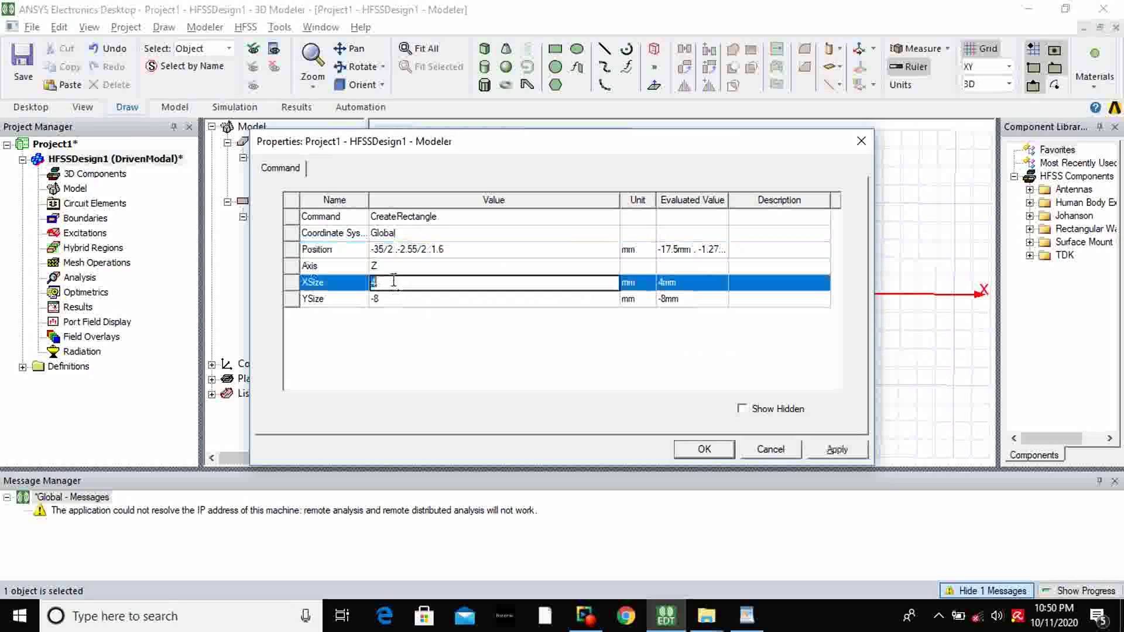
text(2)
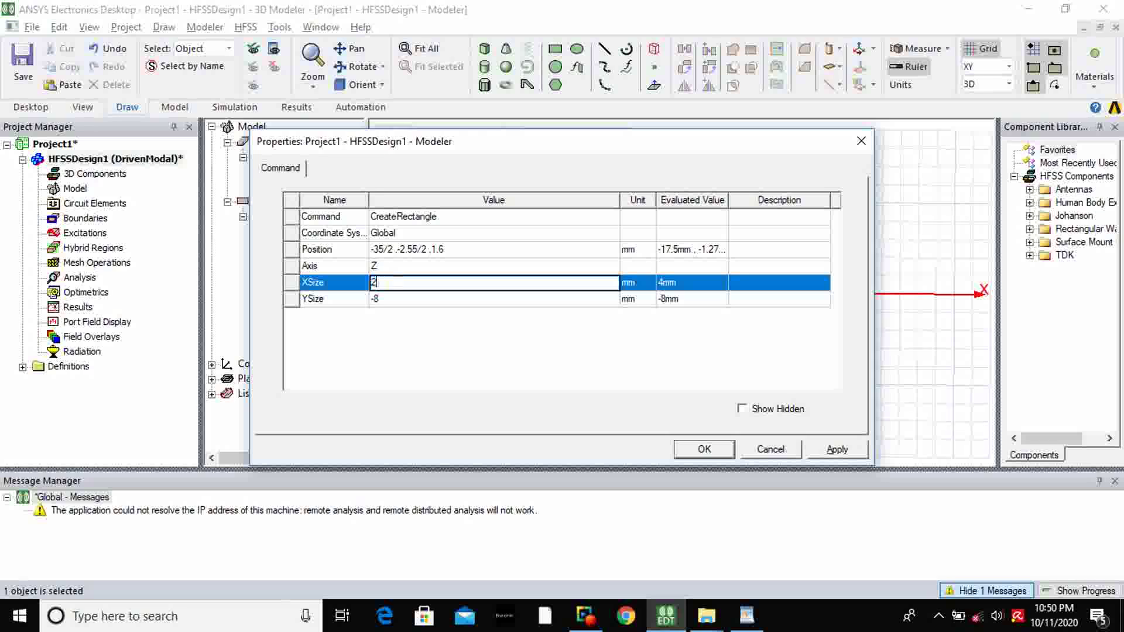
text(.55)
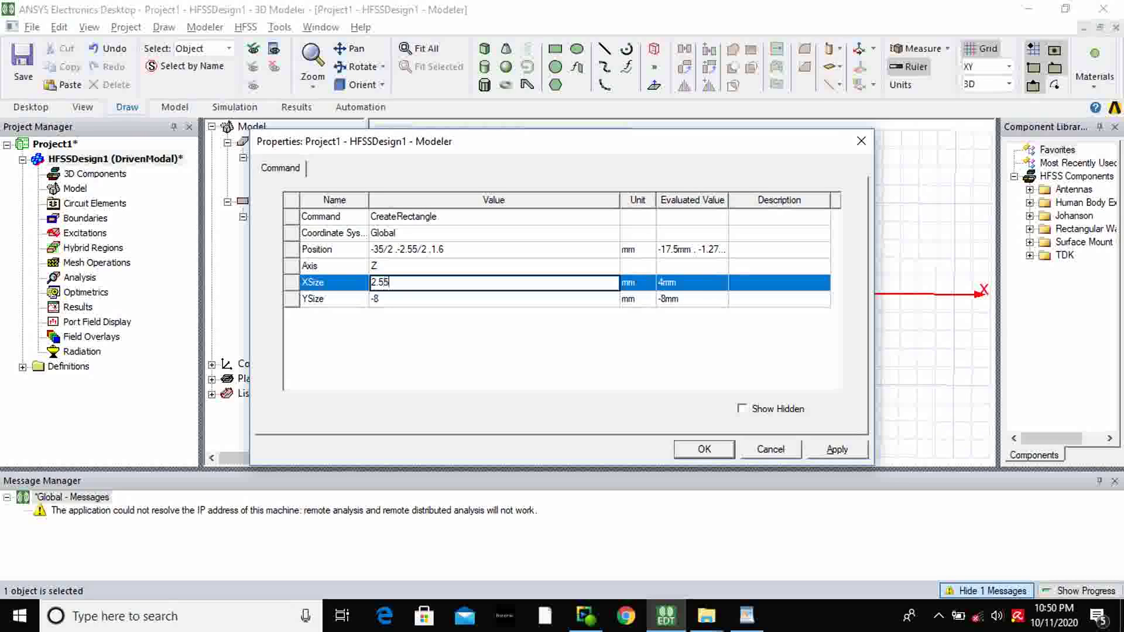
click(397, 299)
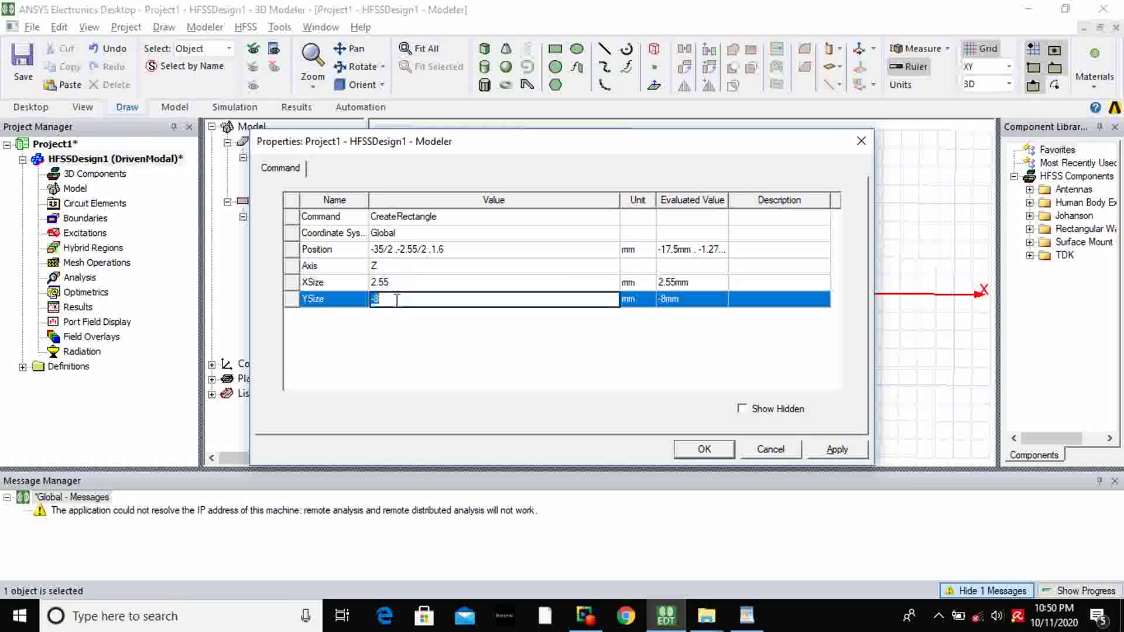
text(35)
click(838, 450)
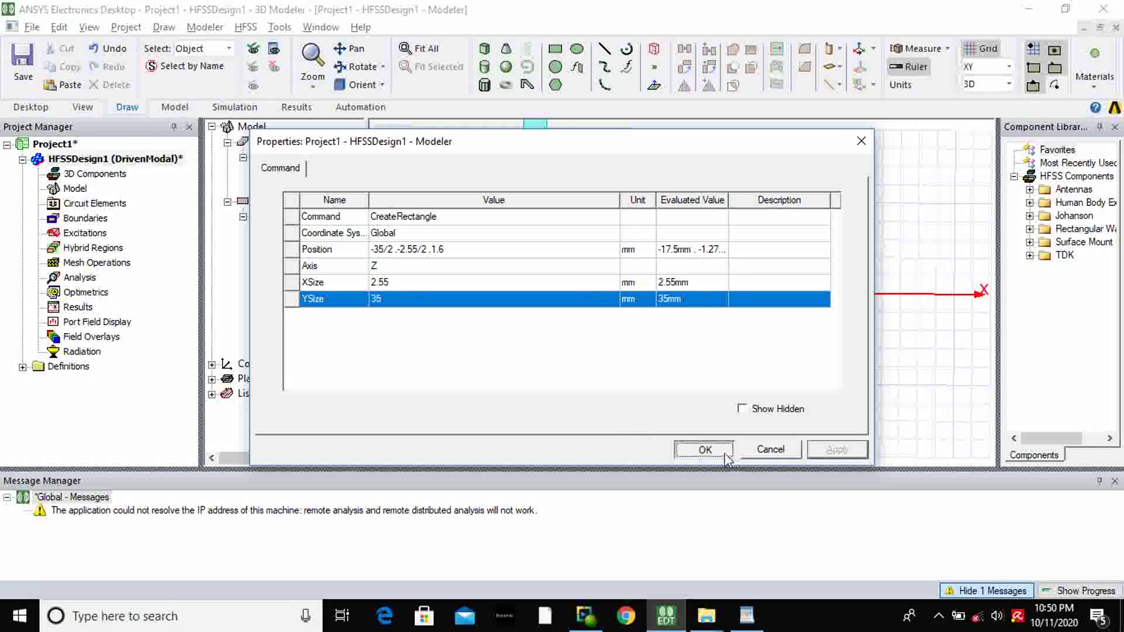
click(704, 450)
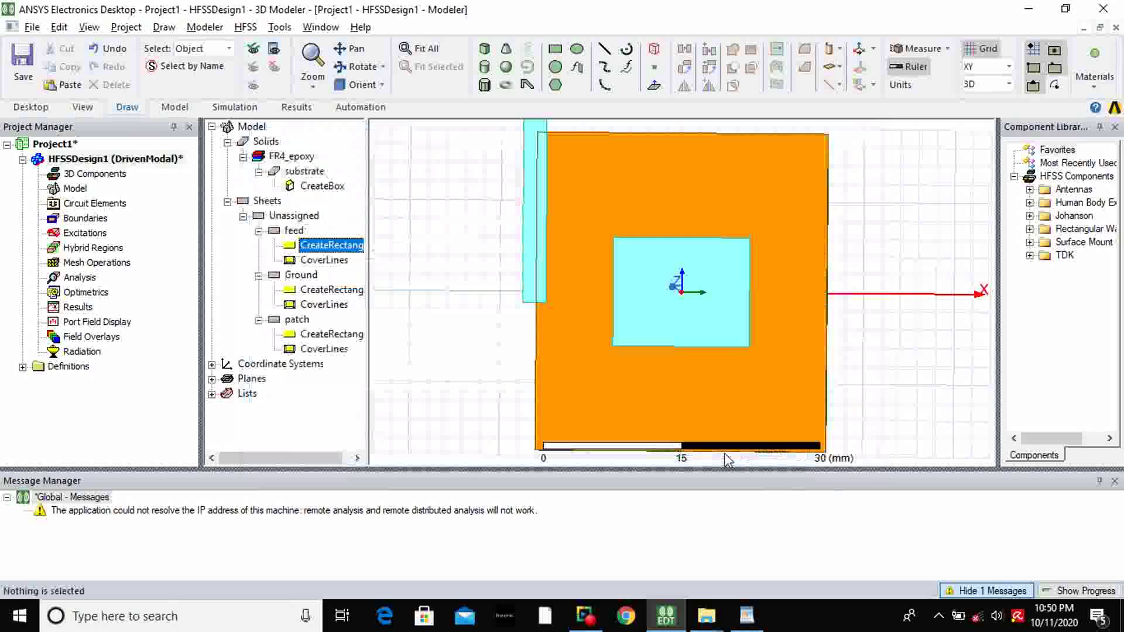
- Change the feed rectangle's position to -2.55/2, -35/2, 1.6 mm
double_click(315, 246)
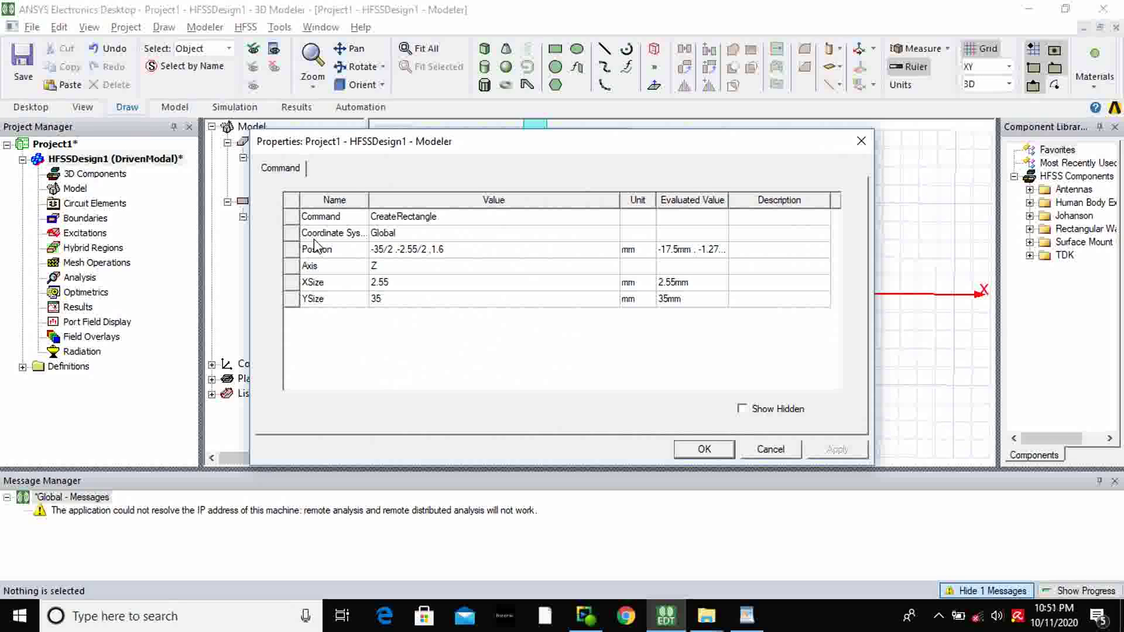
click(379, 253)
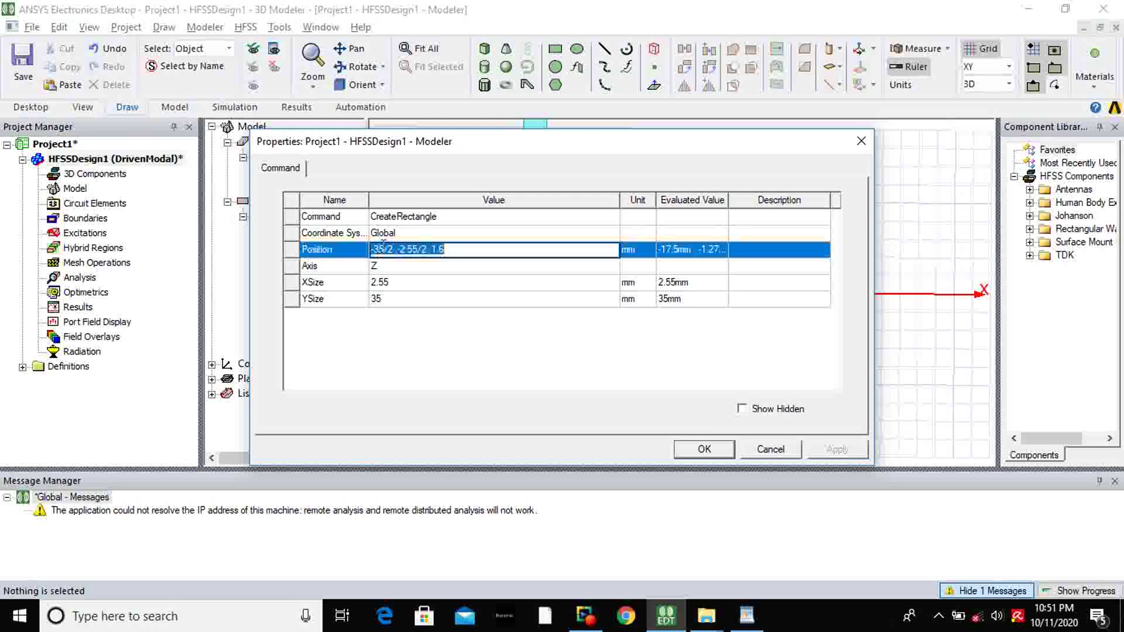
click(384, 249)
key(BackSpace)
key(BackSpace)
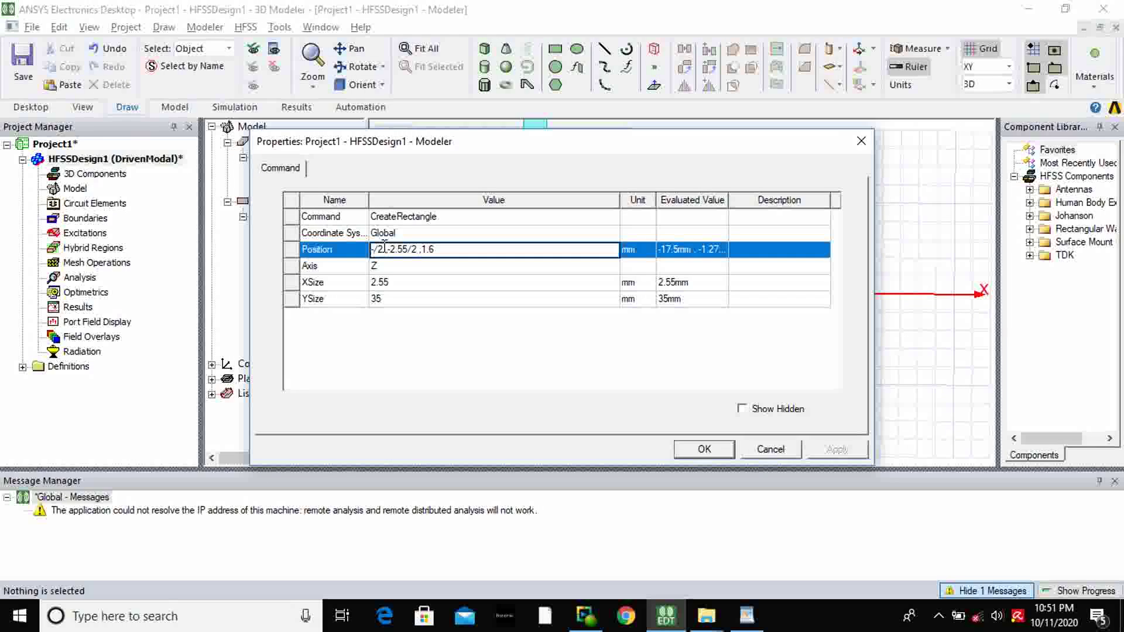
text(2.55)
click(425, 250)
key(BackSpace)
key(BackSpace)
key(BackSpace)
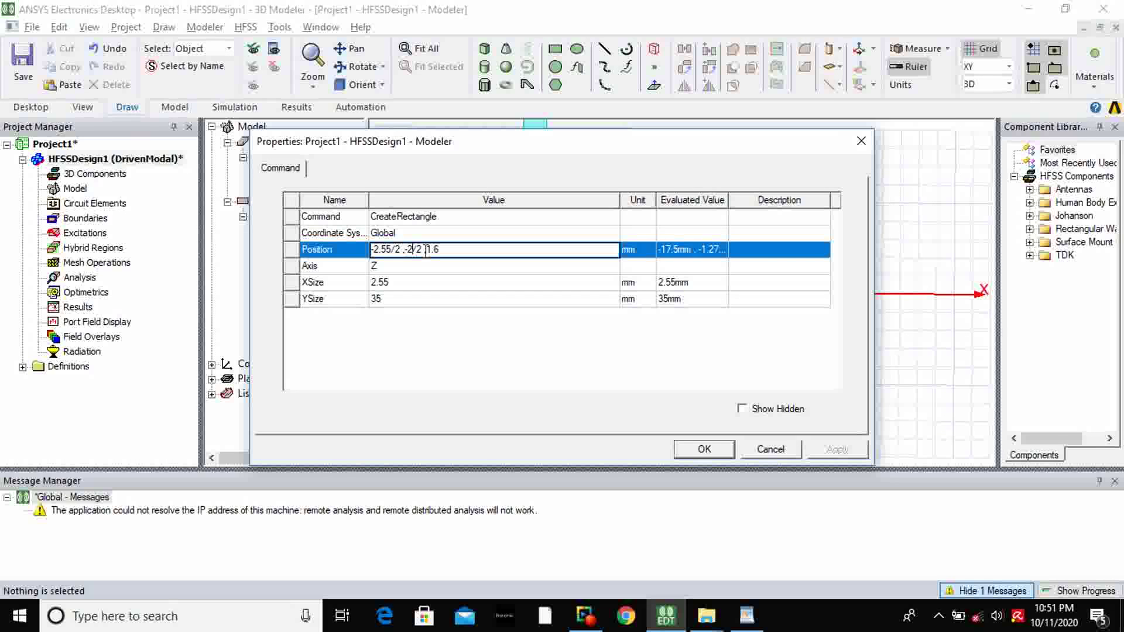
key(BackSpace)
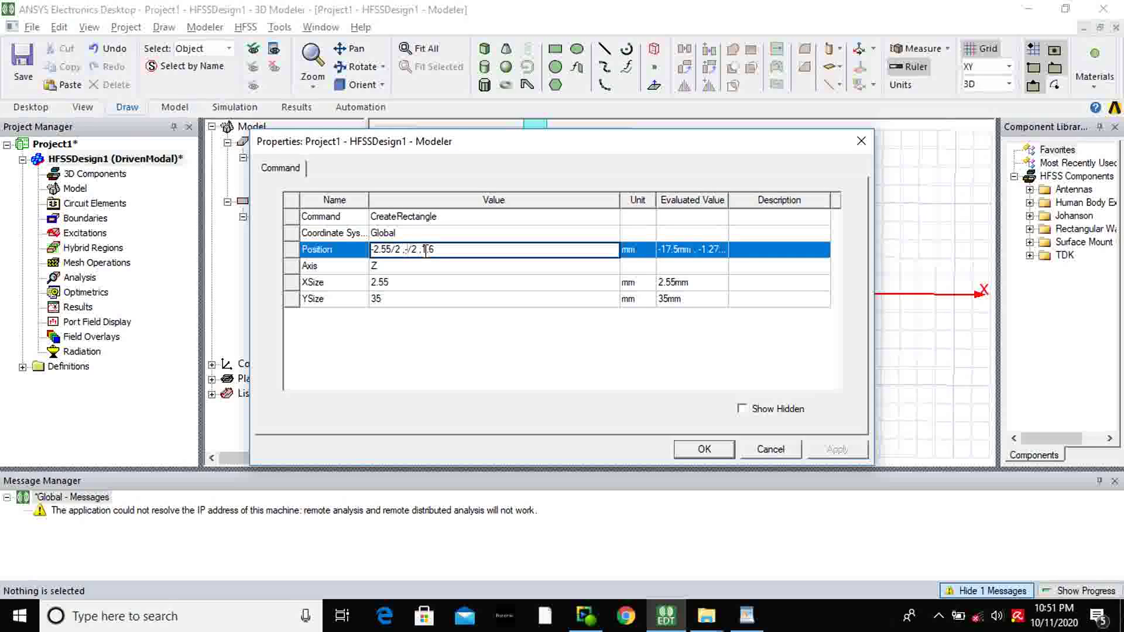
text(35)
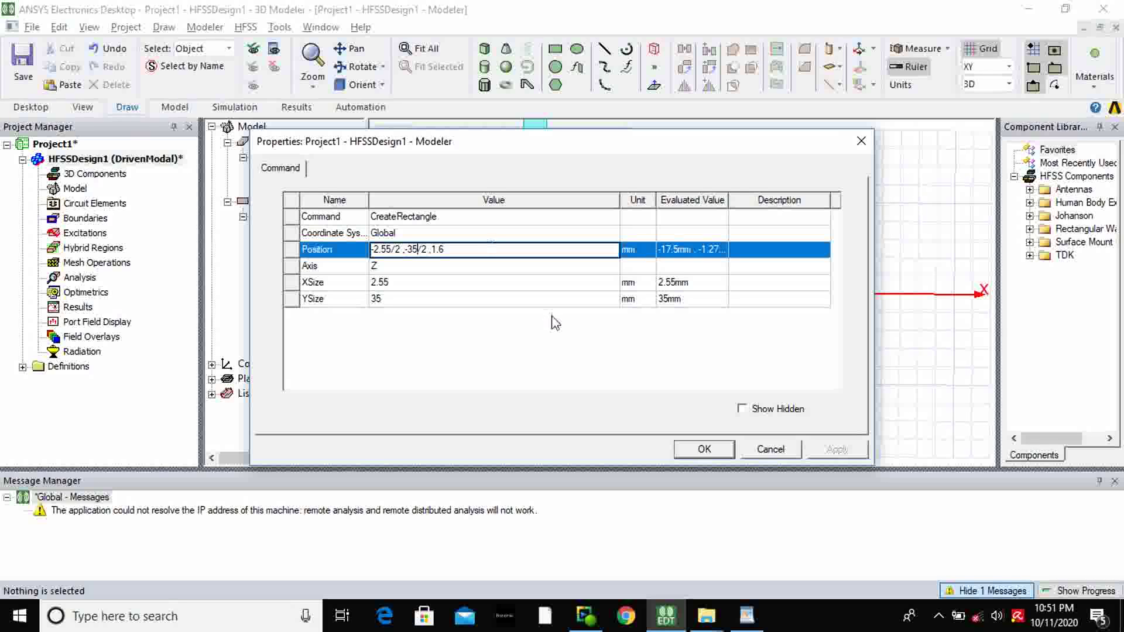
click(720, 451)
click(705, 450)
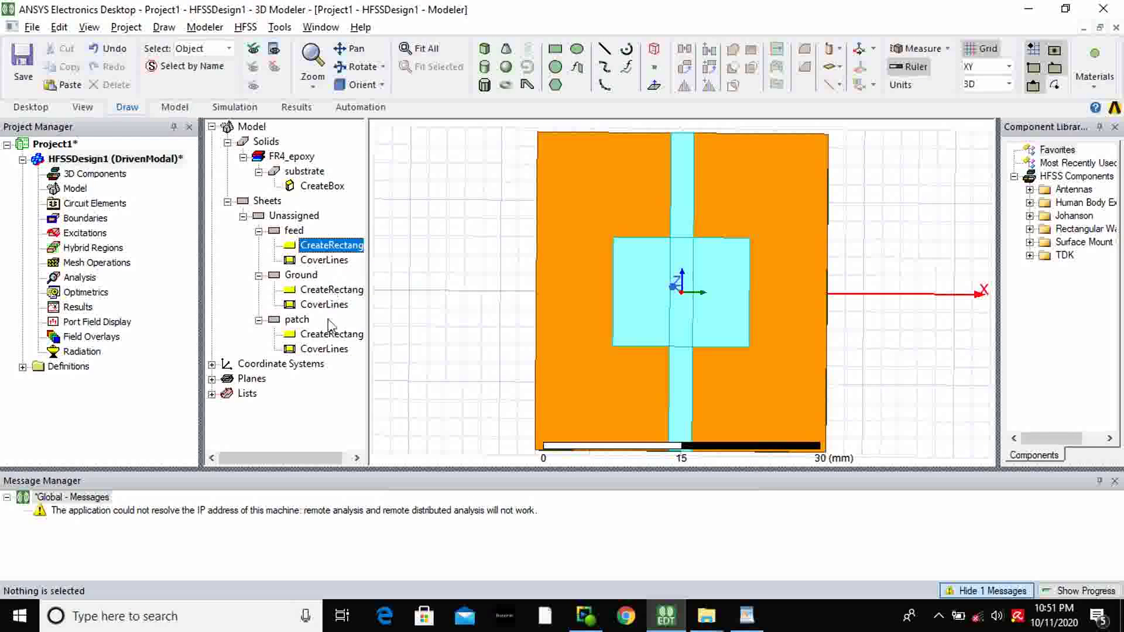
- Set the feed rectangle's Y size to 35/2 mm
double_click(332, 248)
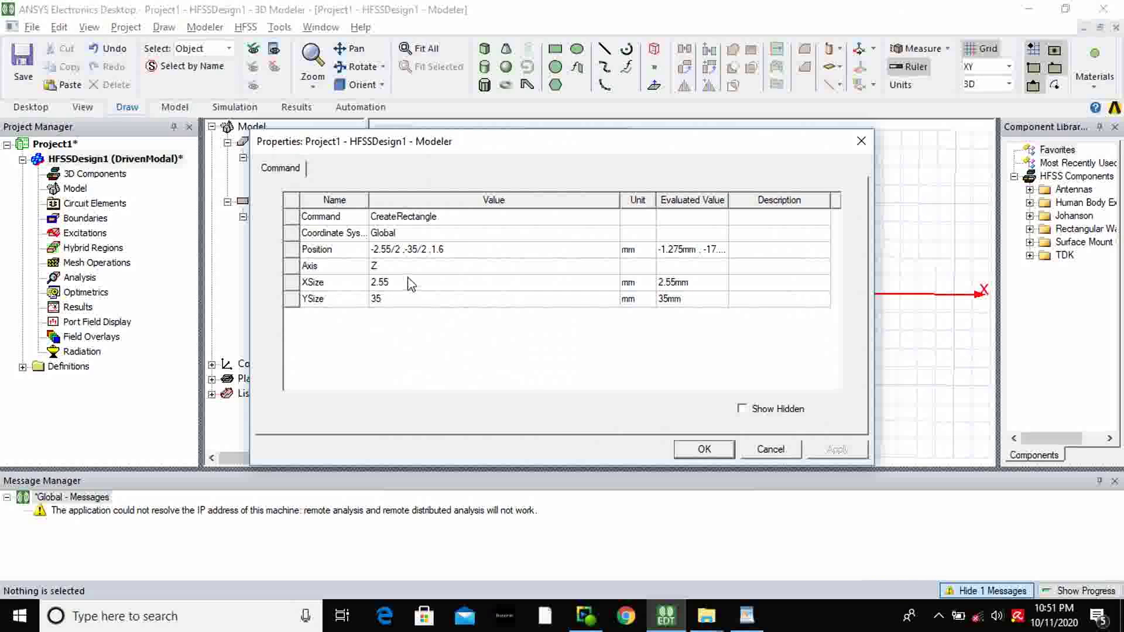
click(393, 298)
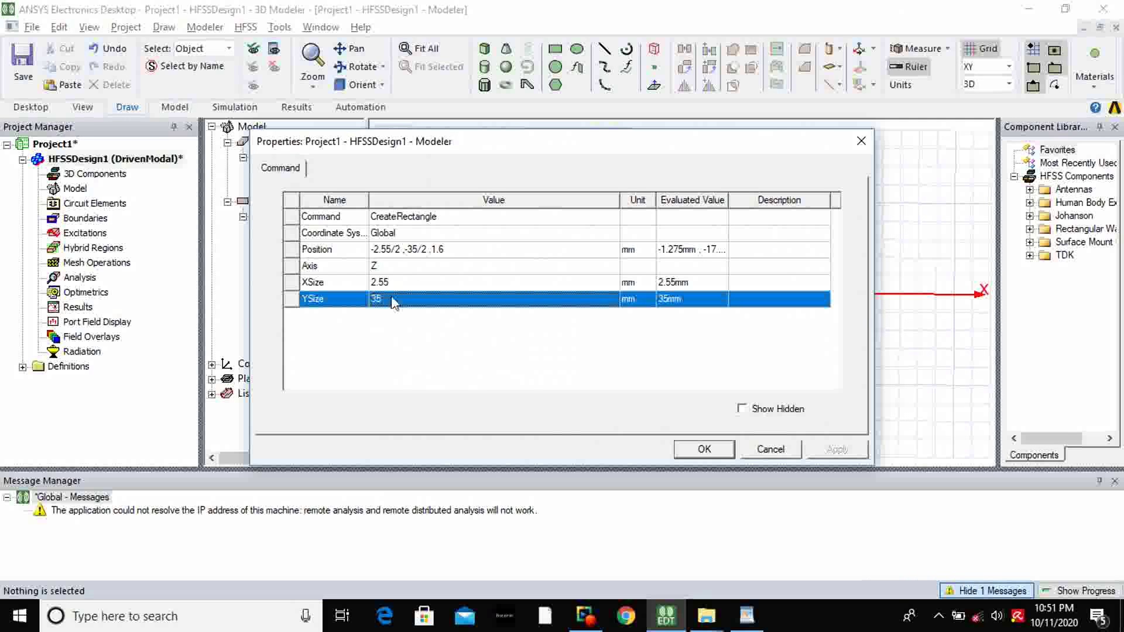
text(/2)
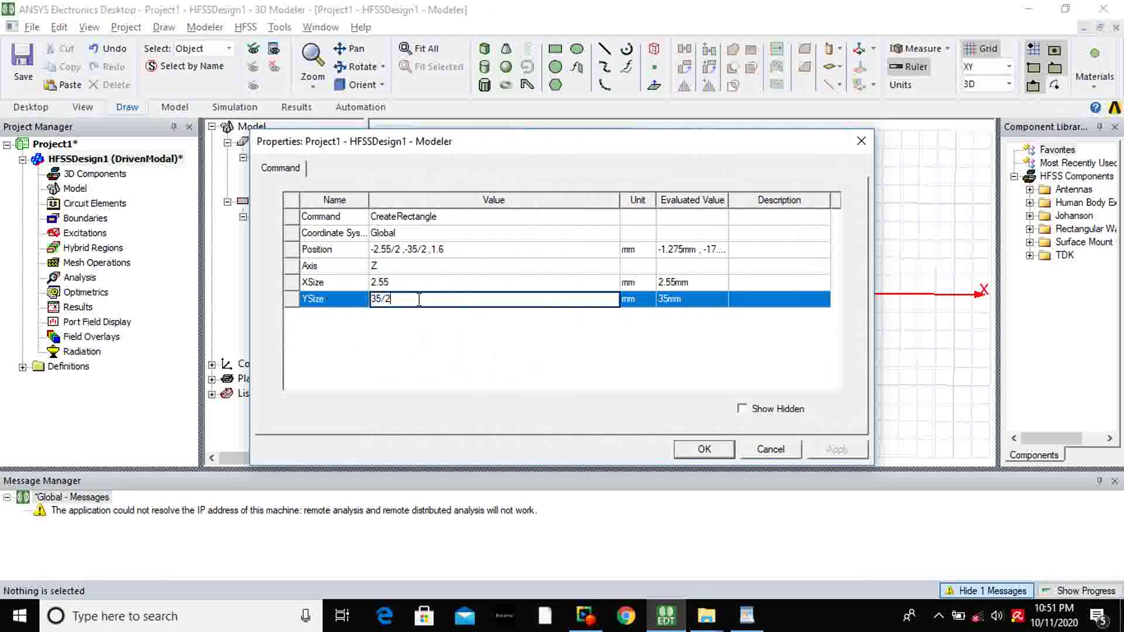
click(695, 452)
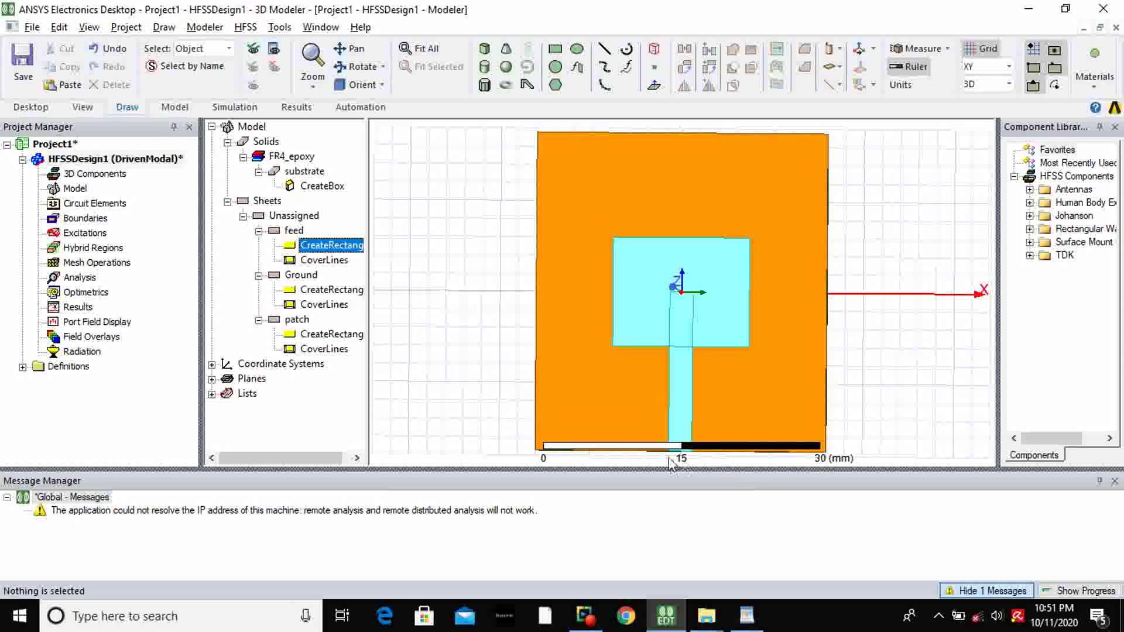
scroll(672, 461, down, 1)
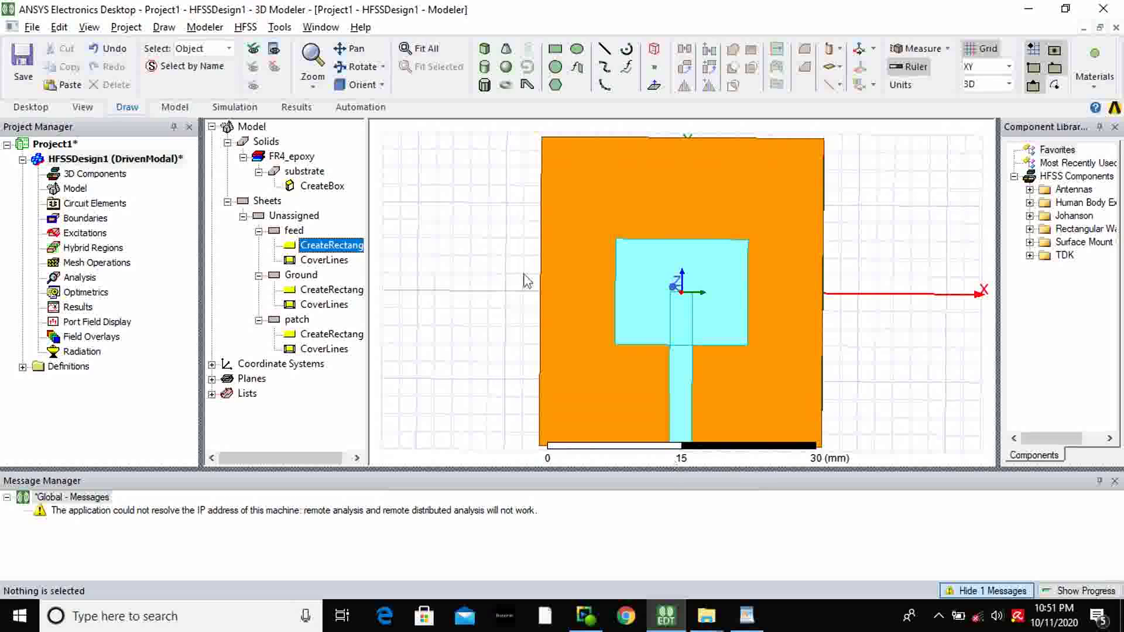
click(351, 67)
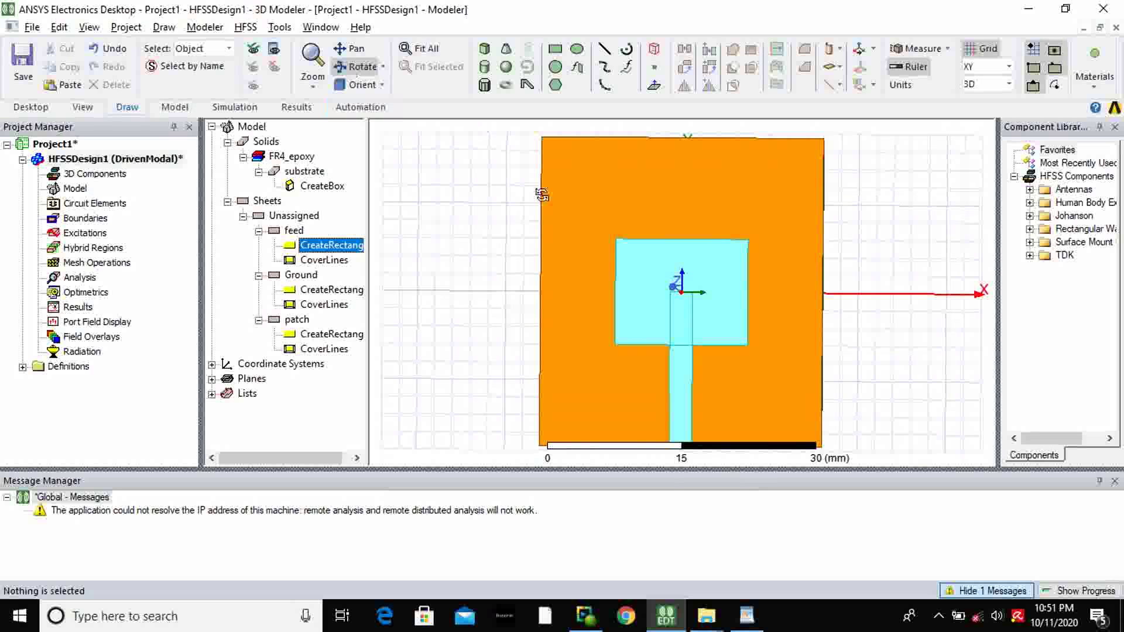
drag(683, 278, 611, 176)
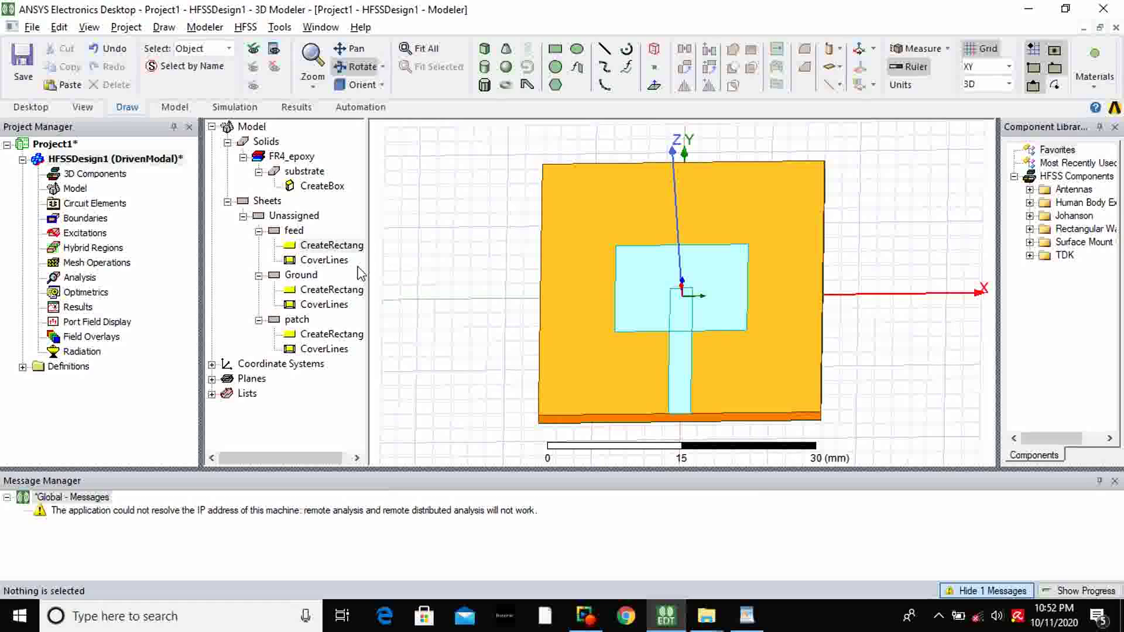
- In the WordPad design calculation document, append (1+2.55+1) to the gap width value in the dimensions table
key(alt+Tab)
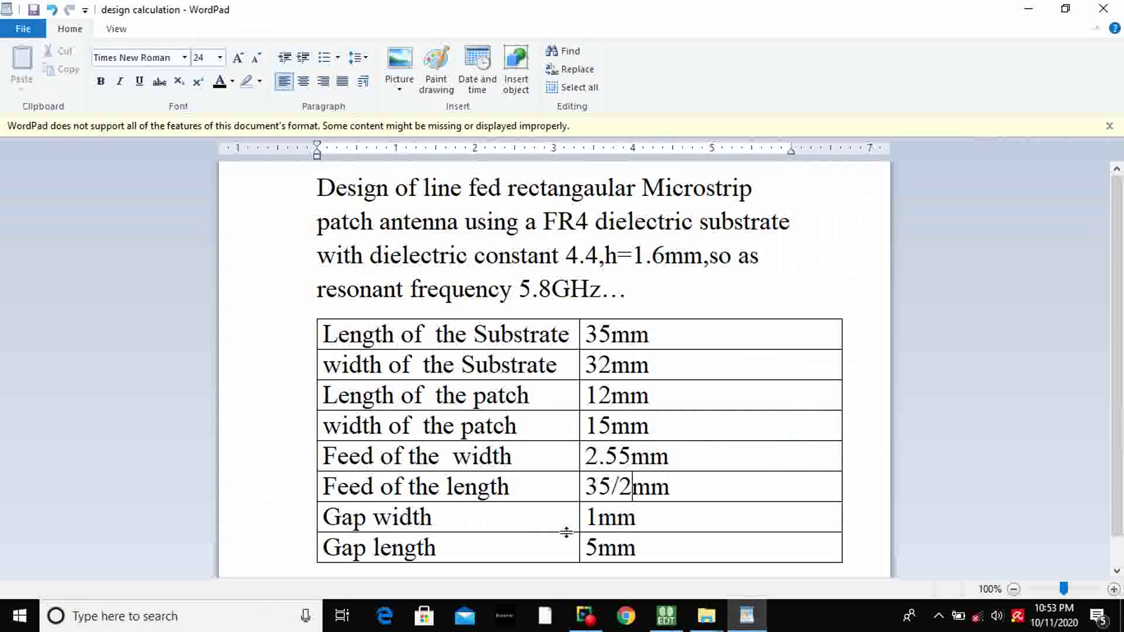
click(642, 520)
text(())
key(Left)
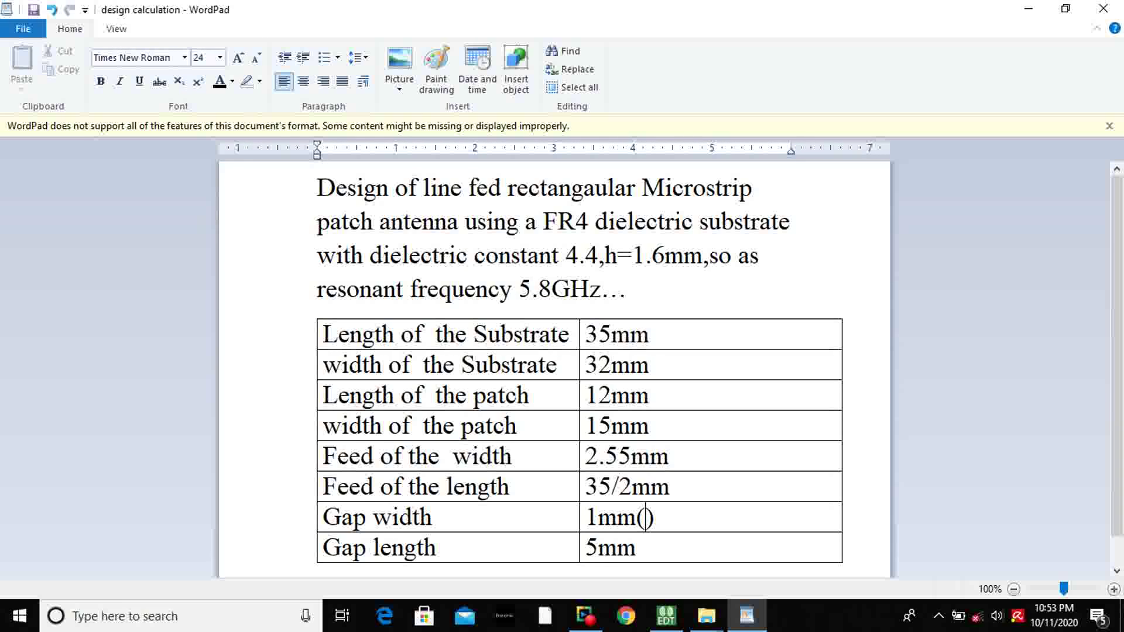
text(1+2.55)
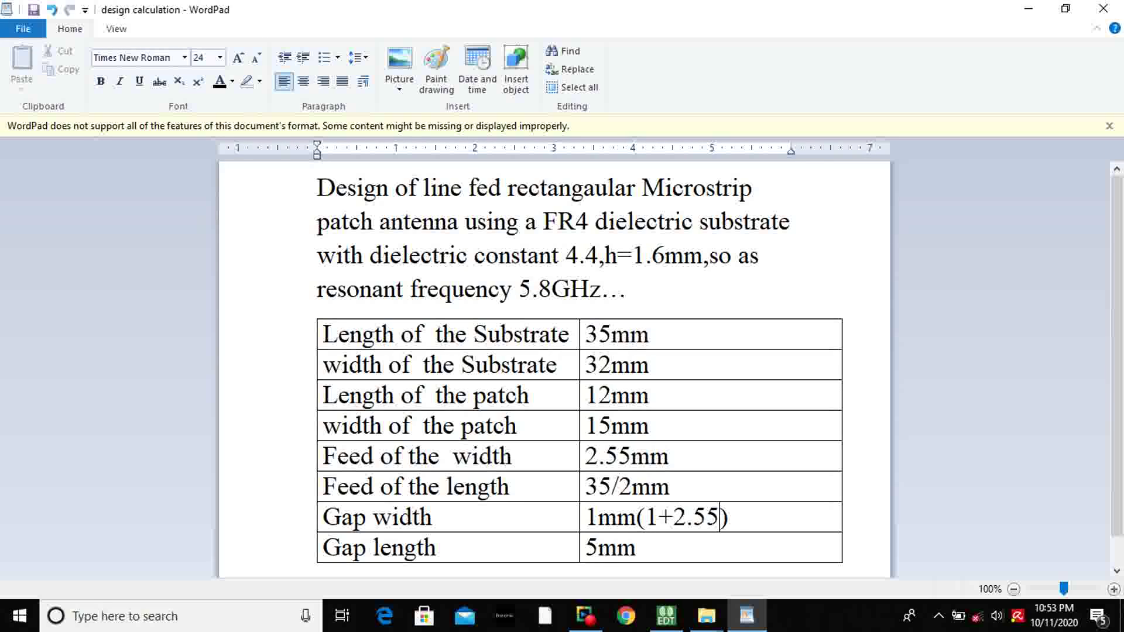
text(+1)
- Back in ANSYS Electronics Desktop, draw a small rectangle beside the substrate on its negative X side, starting at -24, 20, 0 mm
key(alt+Tab)
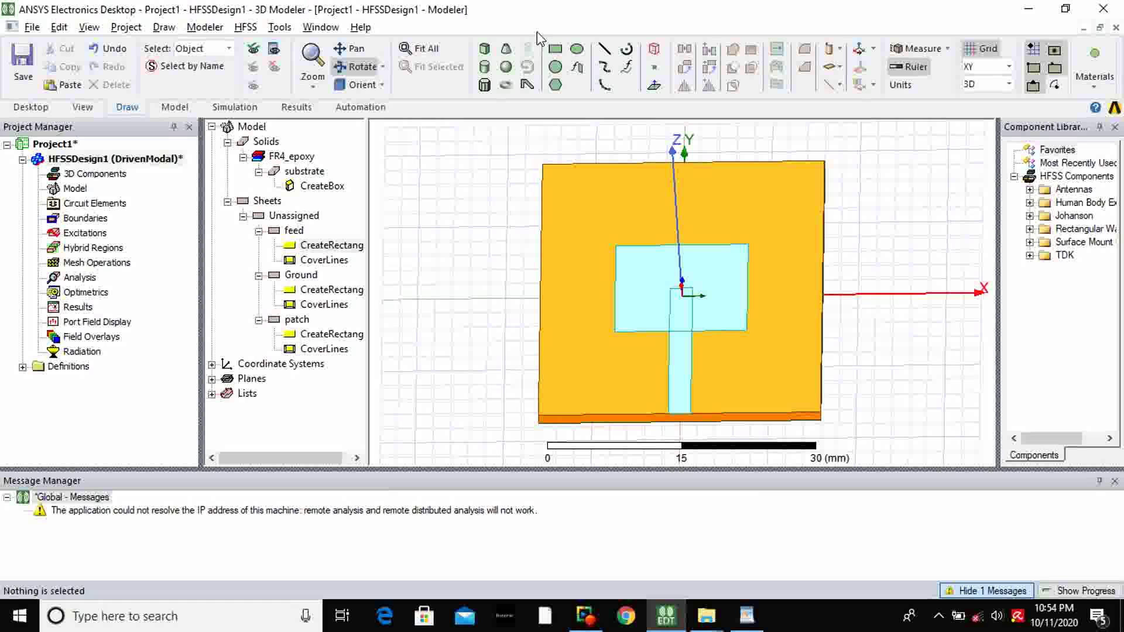
click(555, 49)
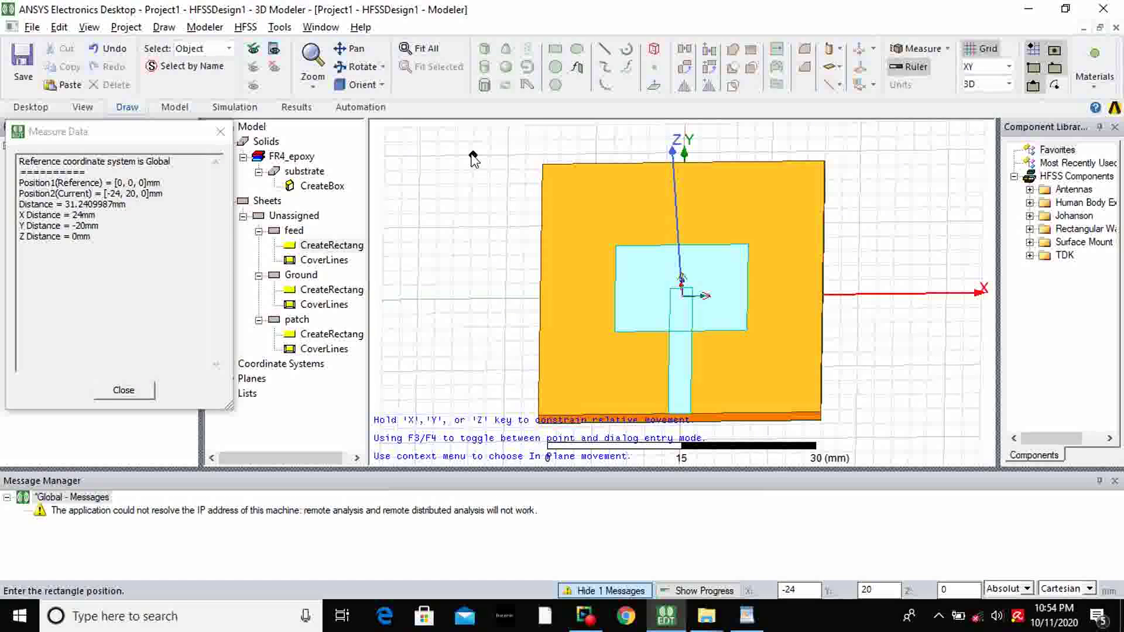
click(474, 155)
click(526, 213)
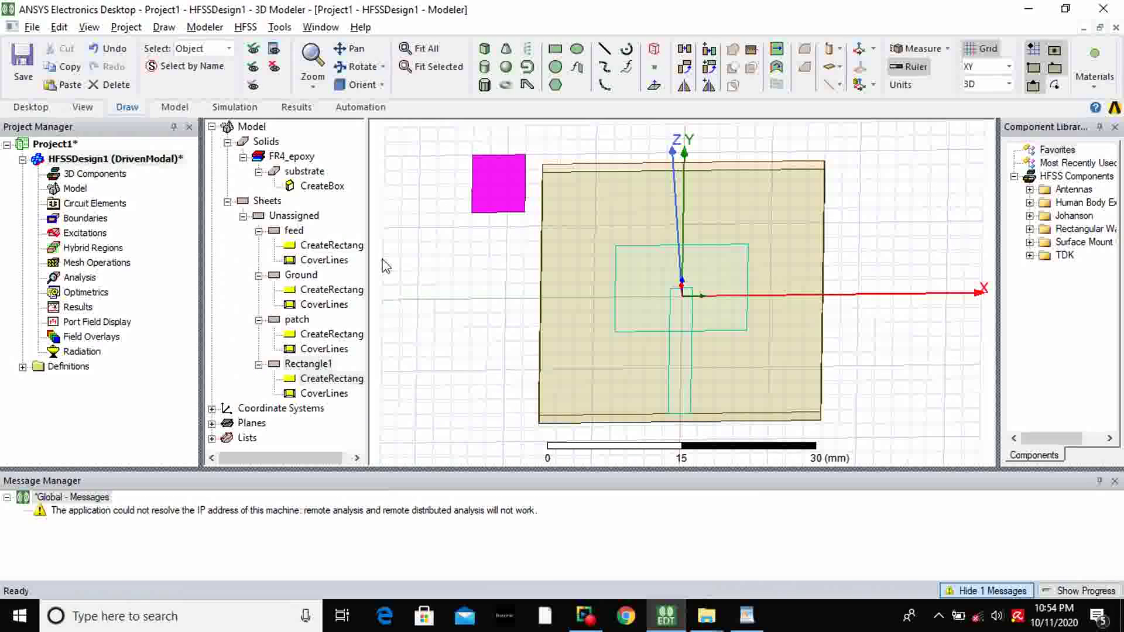
- Rename the newly drawn rectangle beside the substrate to cut and set its color to light cyan (128, 255, 255)
double_click(310, 365)
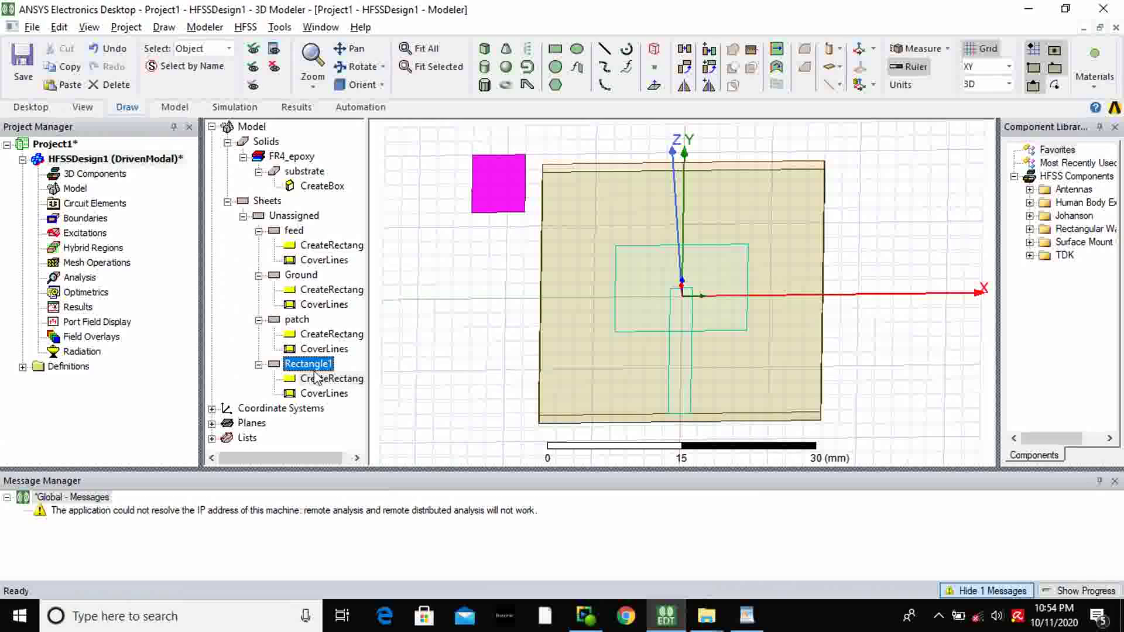
click(404, 216)
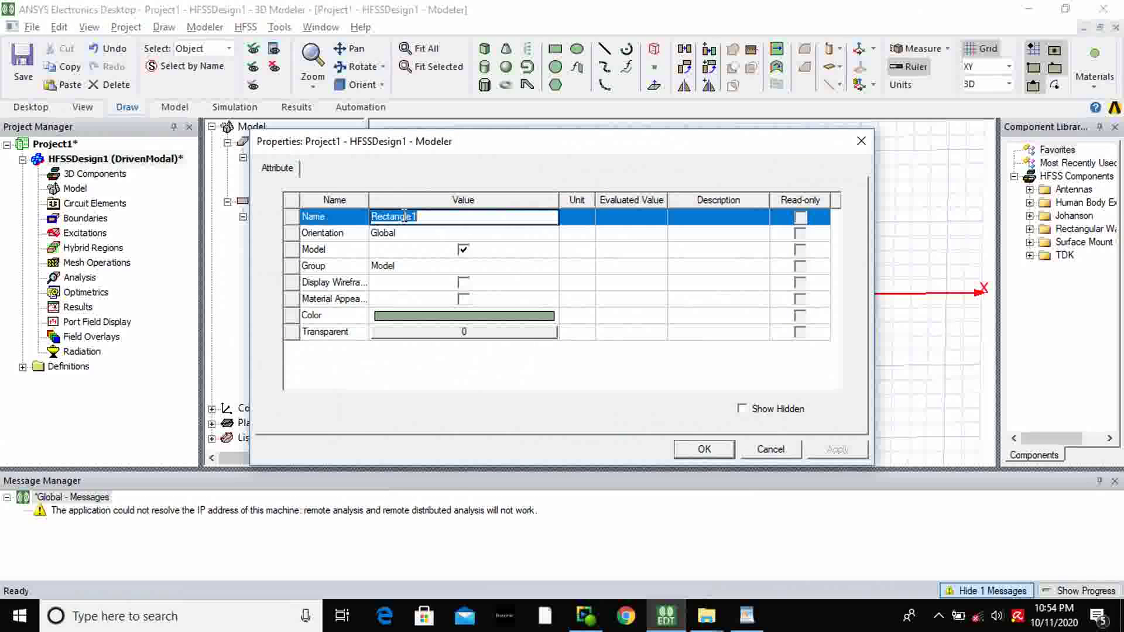
text(cut)
click(437, 328)
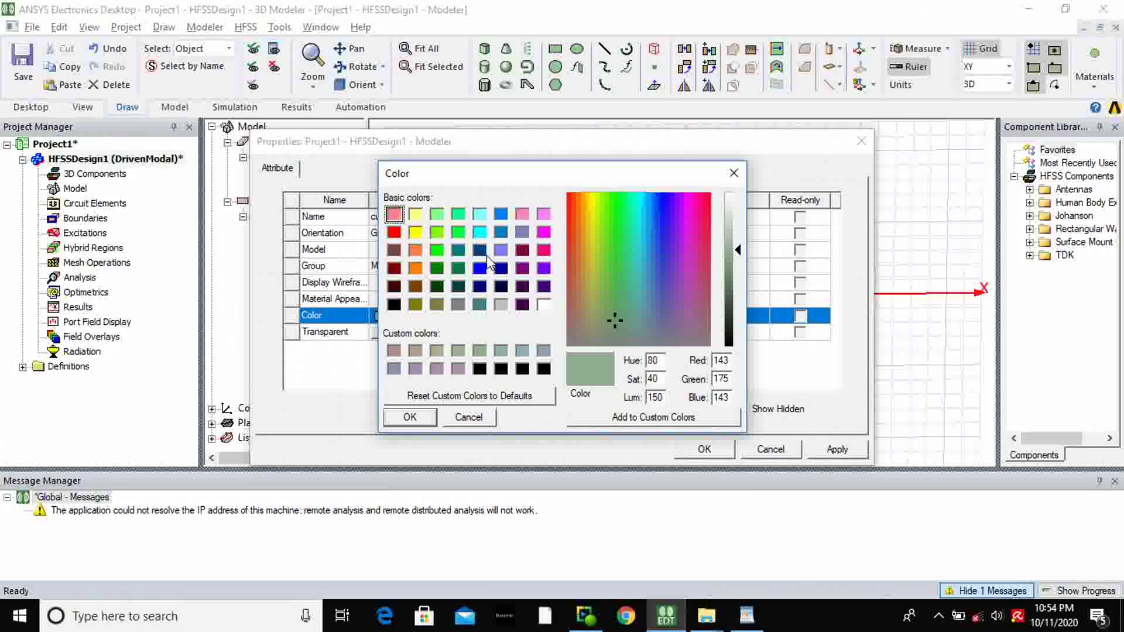
click(480, 216)
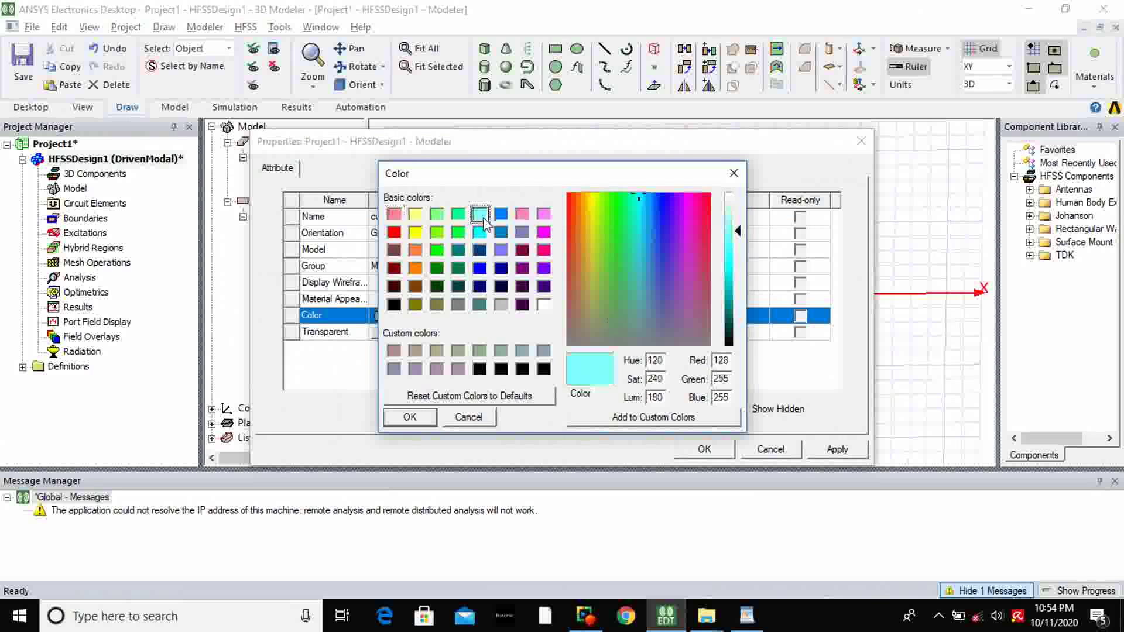
click(410, 417)
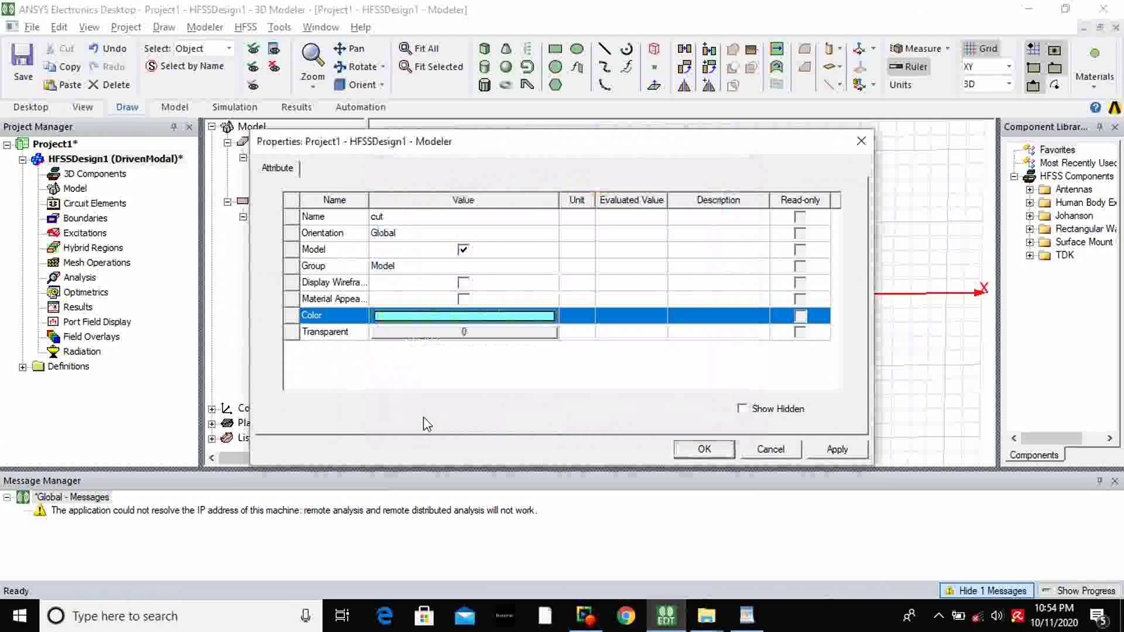
click(858, 450)
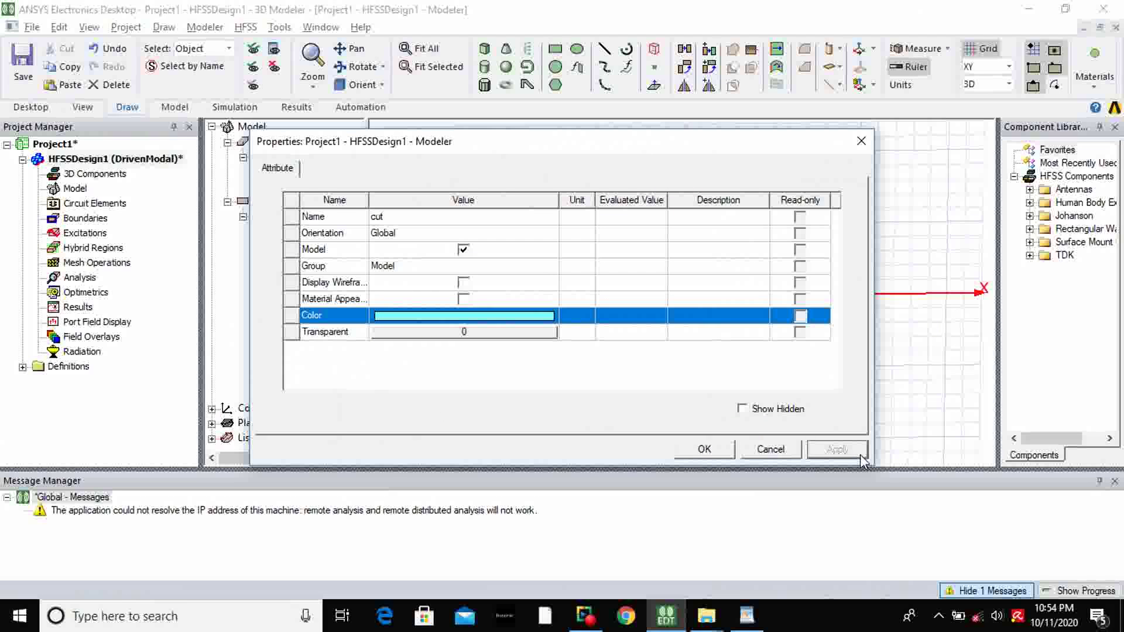
click(707, 451)
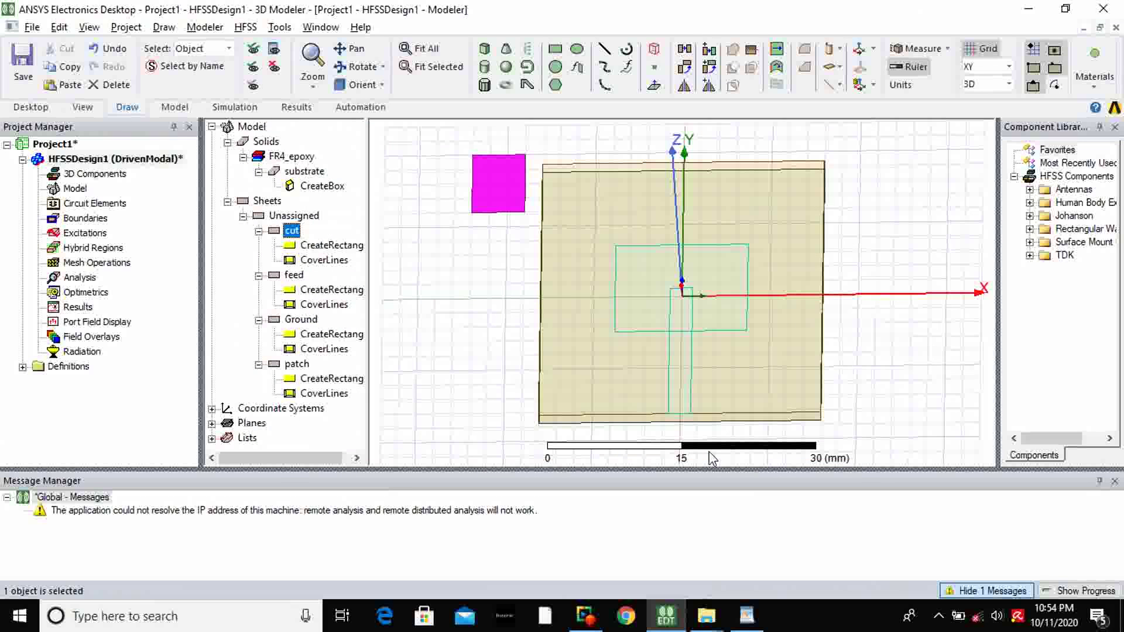
- Change the cut rectangle's position to -4.55/2, -12/2, 1.6 mm, checking the design calculation document in WordPad for the dimensions
click(324, 247)
double_click(324, 247)
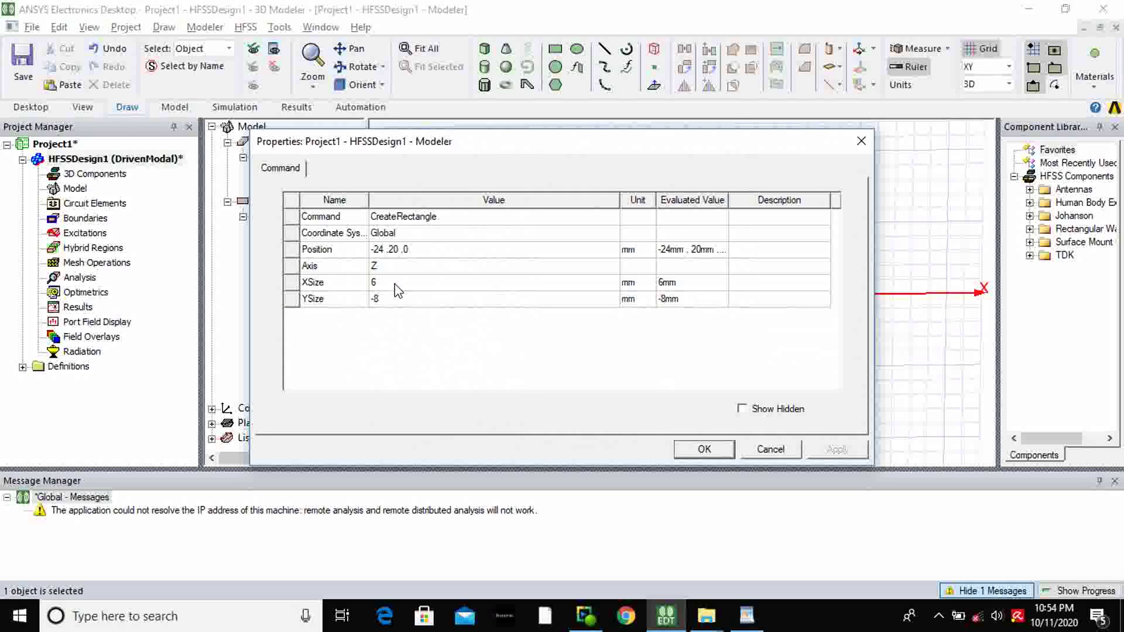
click(440, 250)
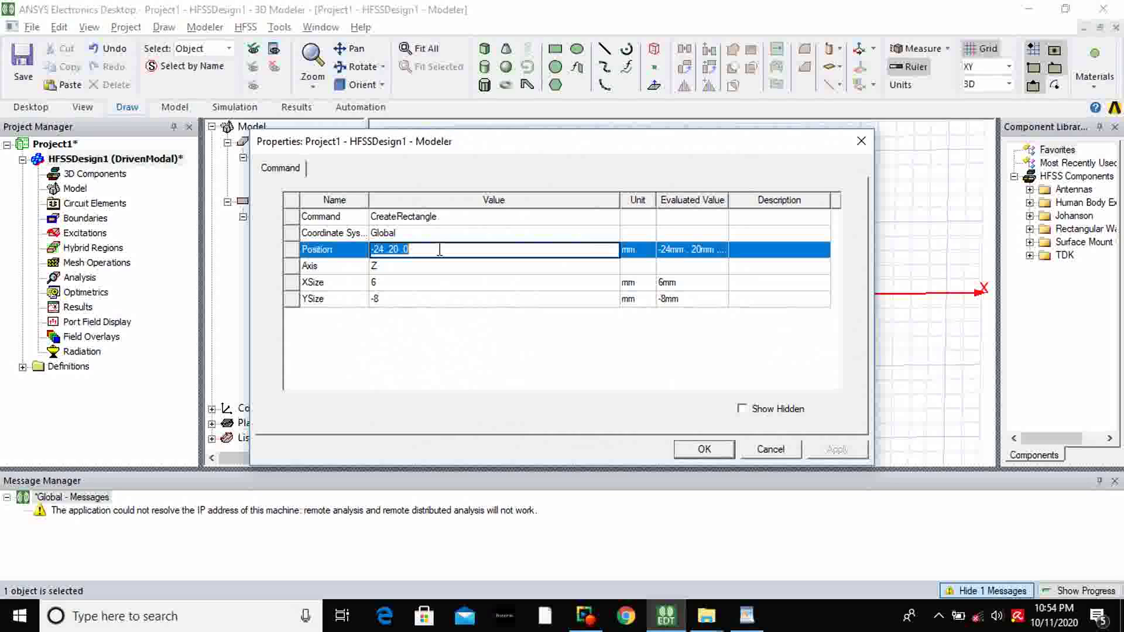
text(-4.55/2,)
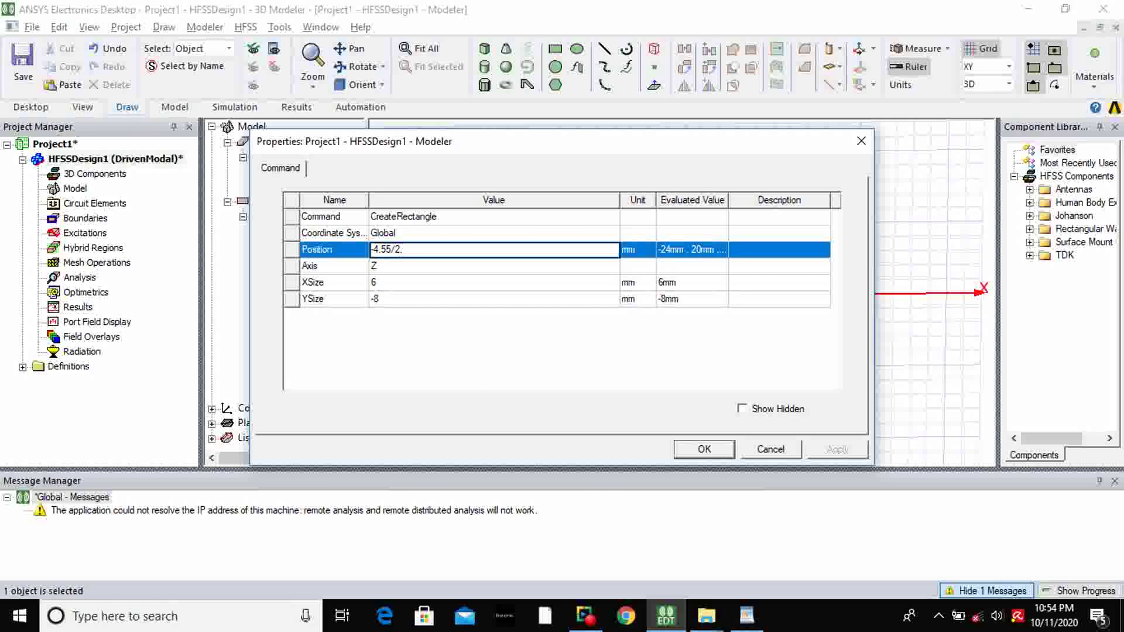
key(alt+Tab)
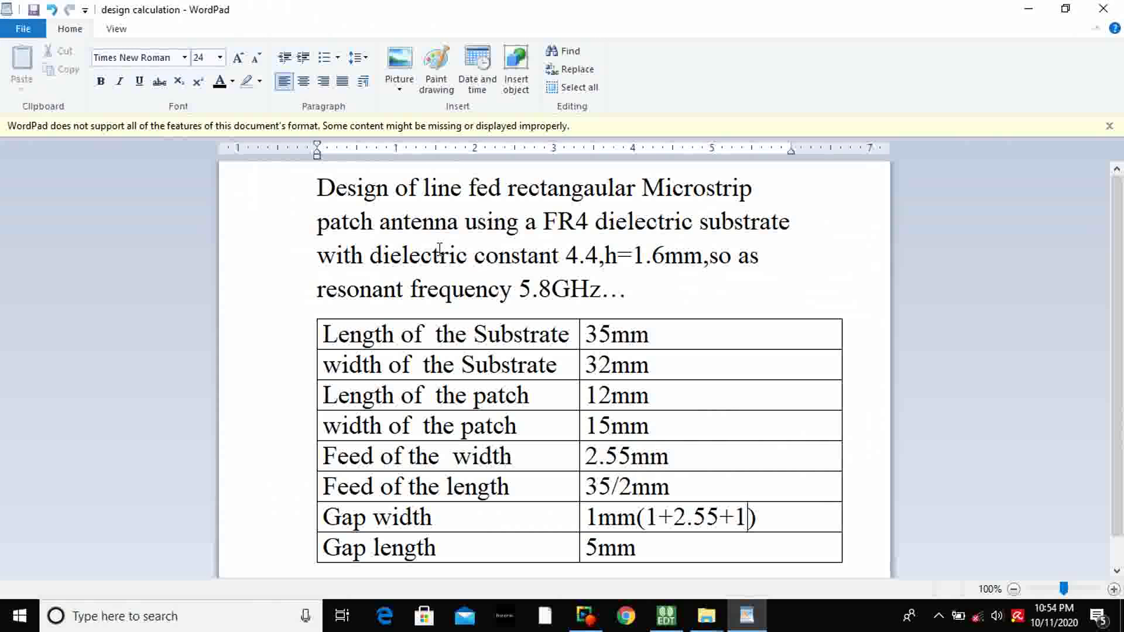
key(alt+Tab)
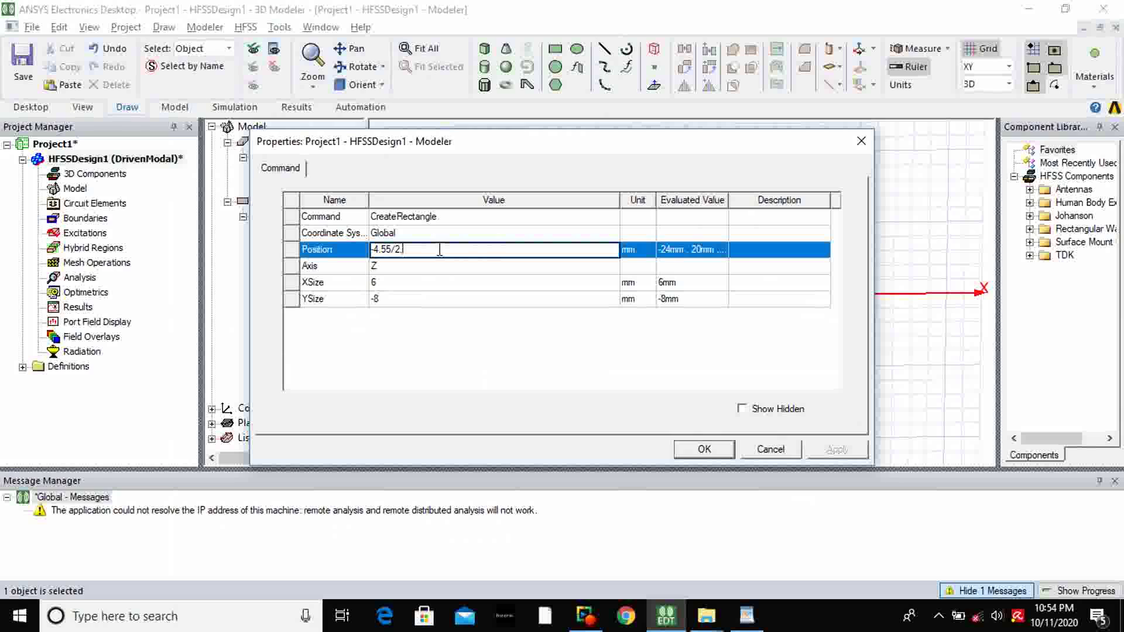
text(-12/)
text(2.1)
- Set the cut rectangle's X size to 4.55 mm and Y size to 5 mm
click(400, 282)
text(4.55)
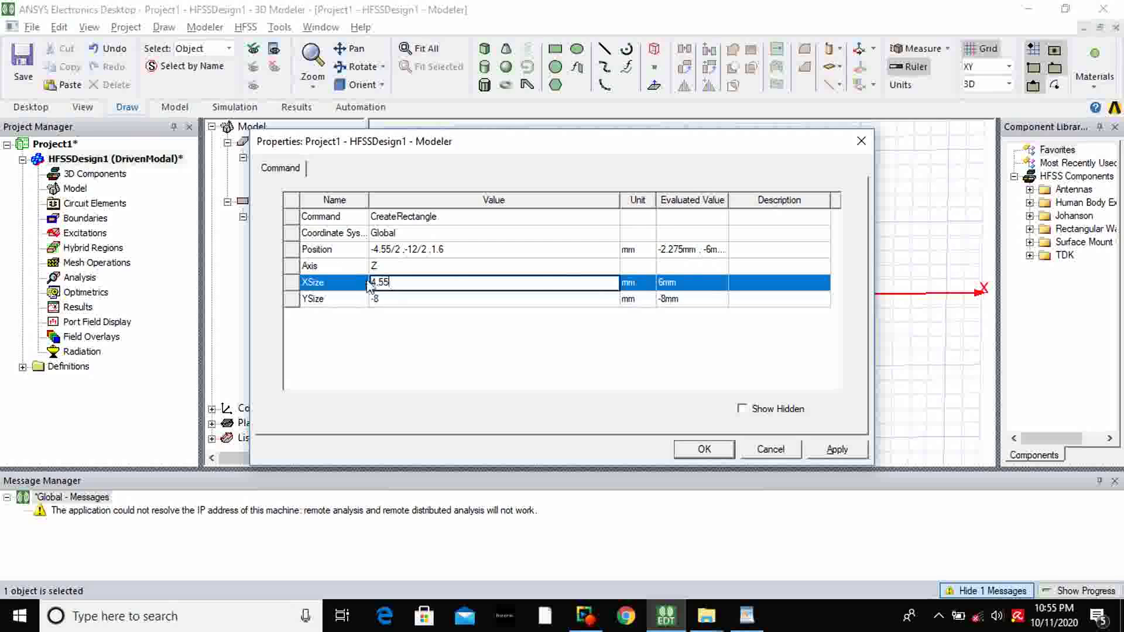
click(378, 299)
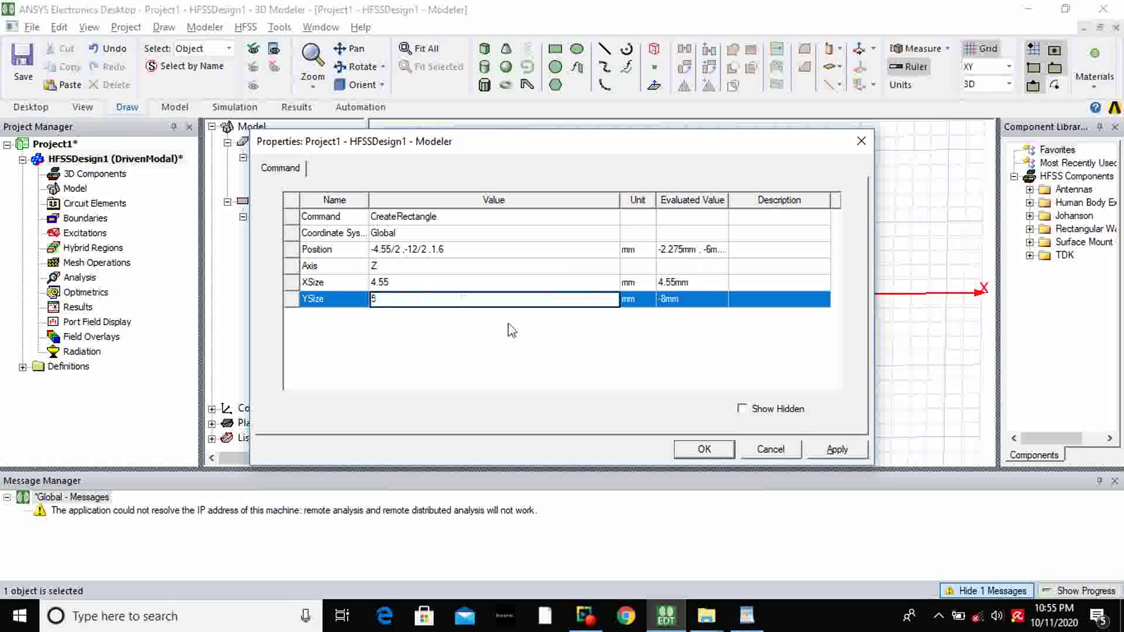
click(859, 450)
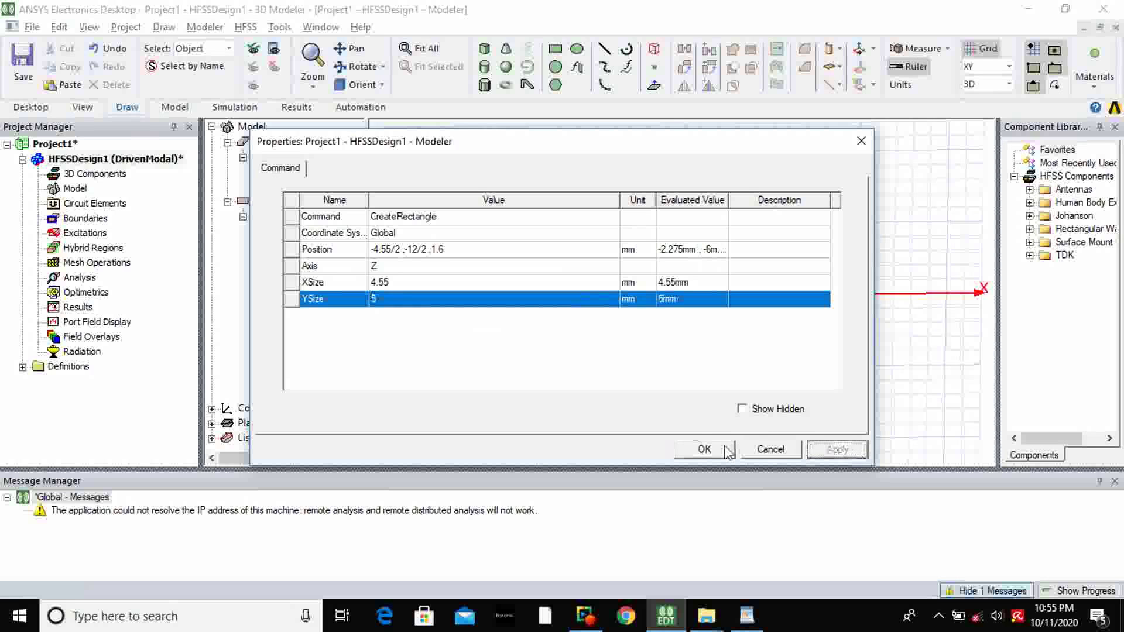
click(696, 449)
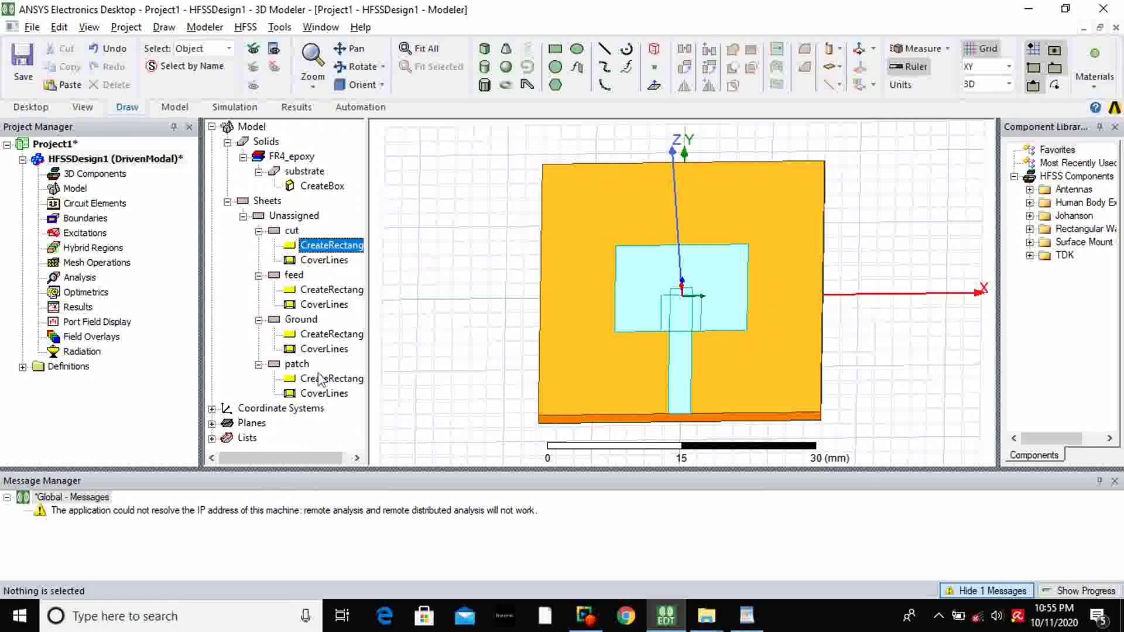
- Subtract the cut rectangle from the patch without cloning the tool object
click(300, 366)
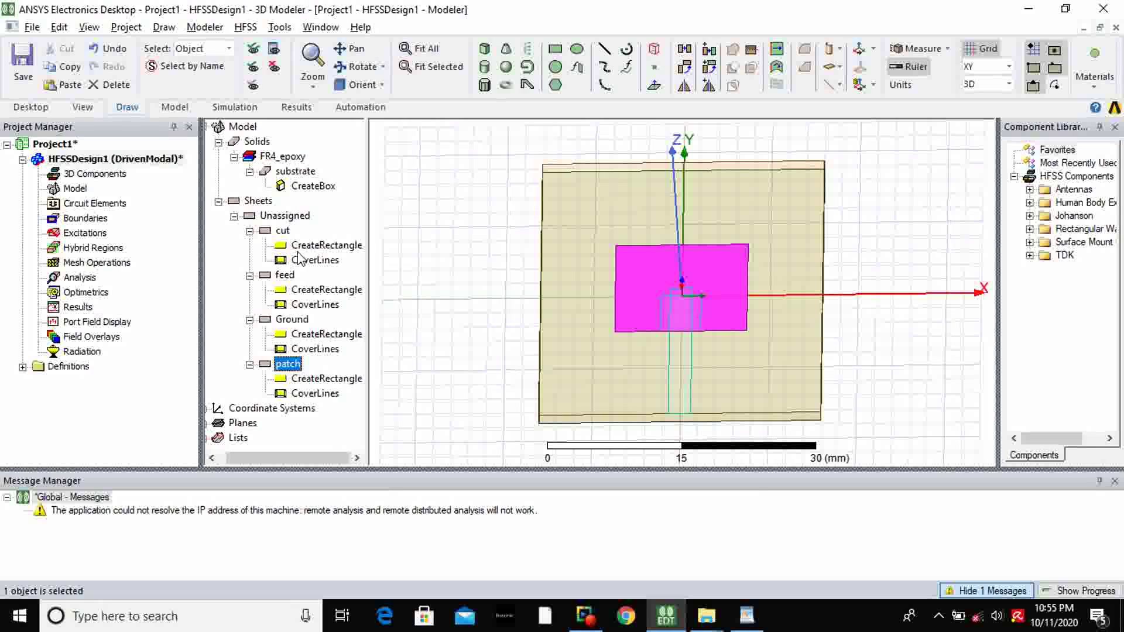
ctrl+click(283, 232)
right_click(282, 233)
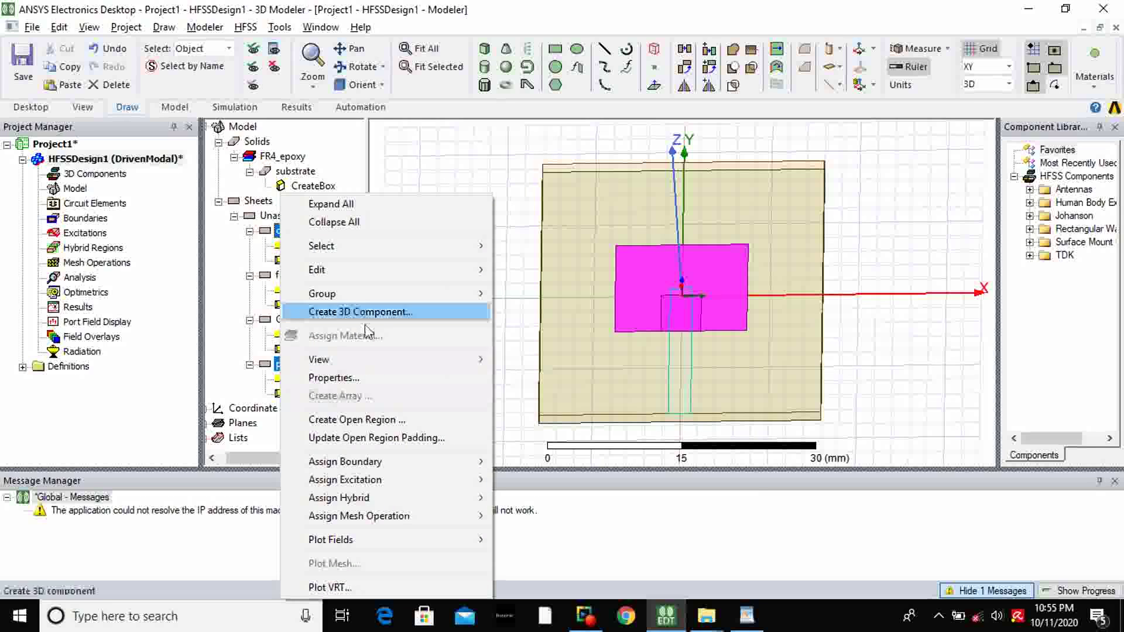
mouse_move(388, 270)
mouse_move(609, 432)
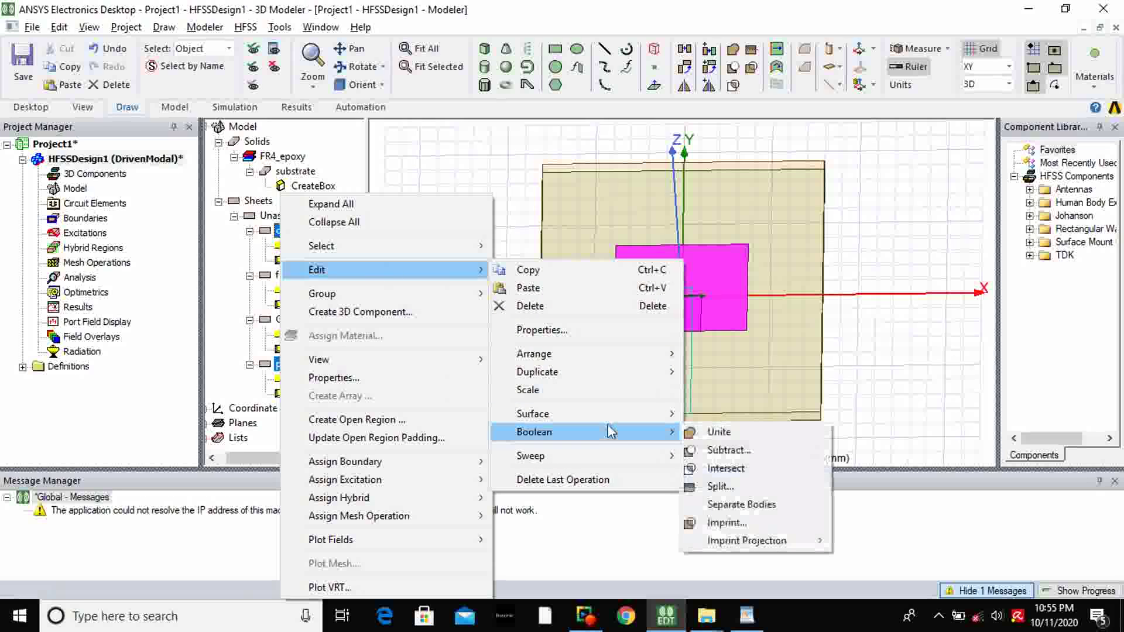
click(733, 449)
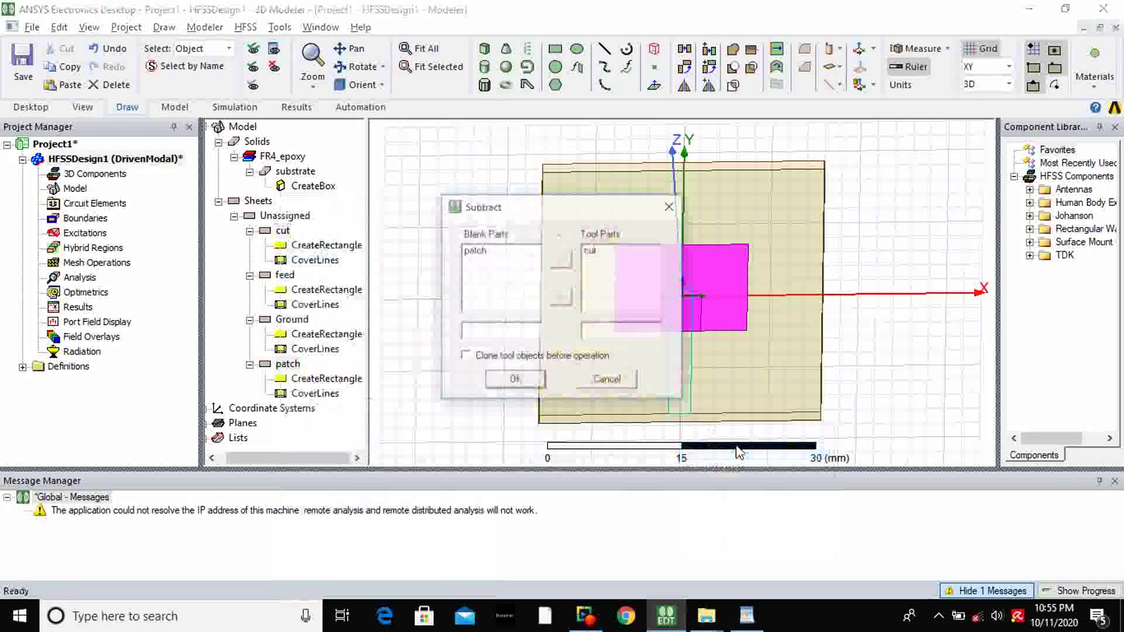
click(516, 380)
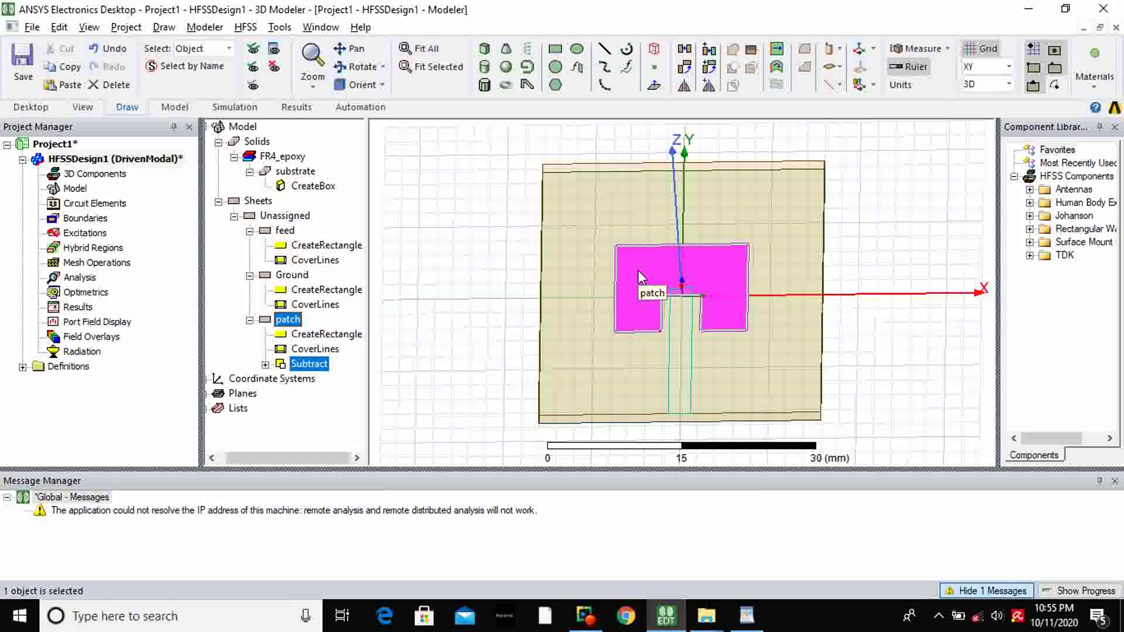
- Unite the patch and the feed line into one sheet, with patch as the first-selected object
click(288, 321)
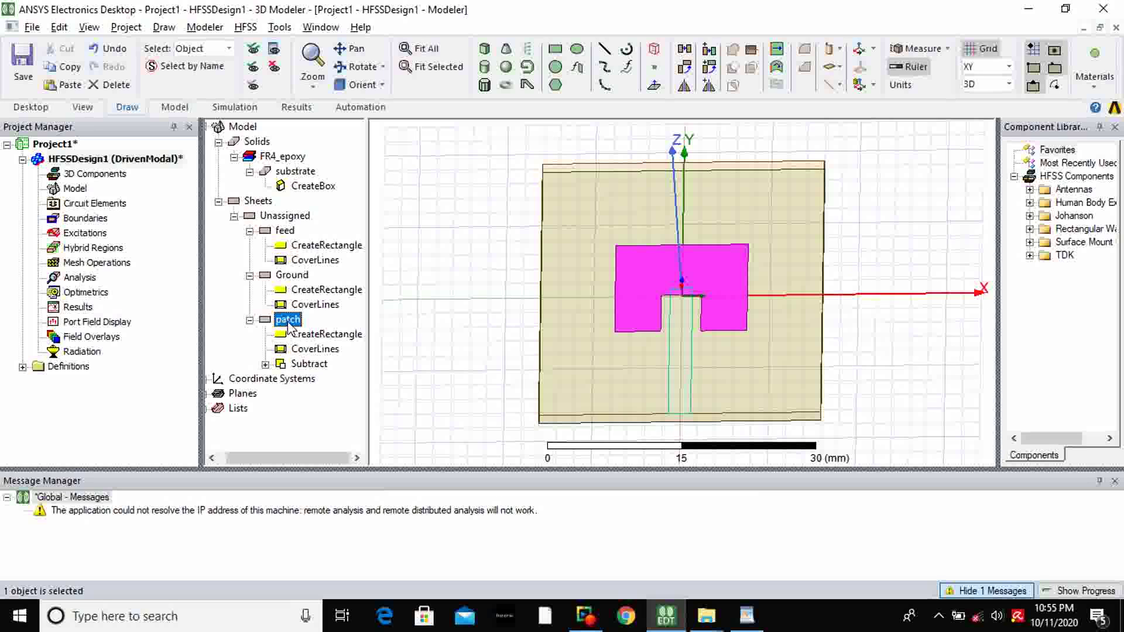
ctrl+click(281, 232)
right_click(282, 232)
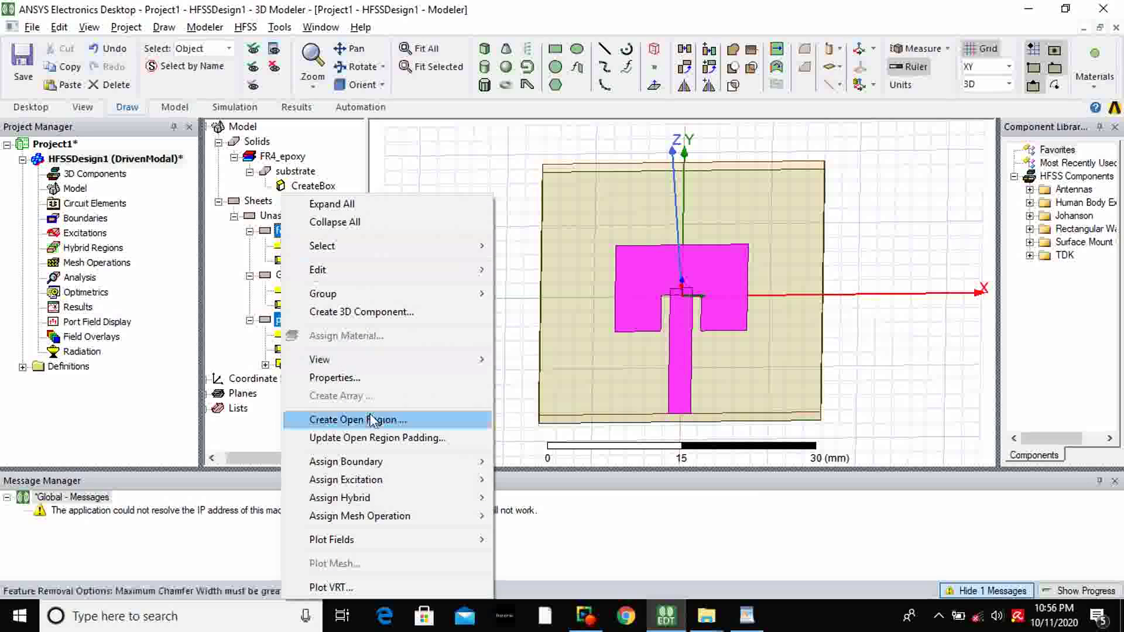
mouse_move(360, 270)
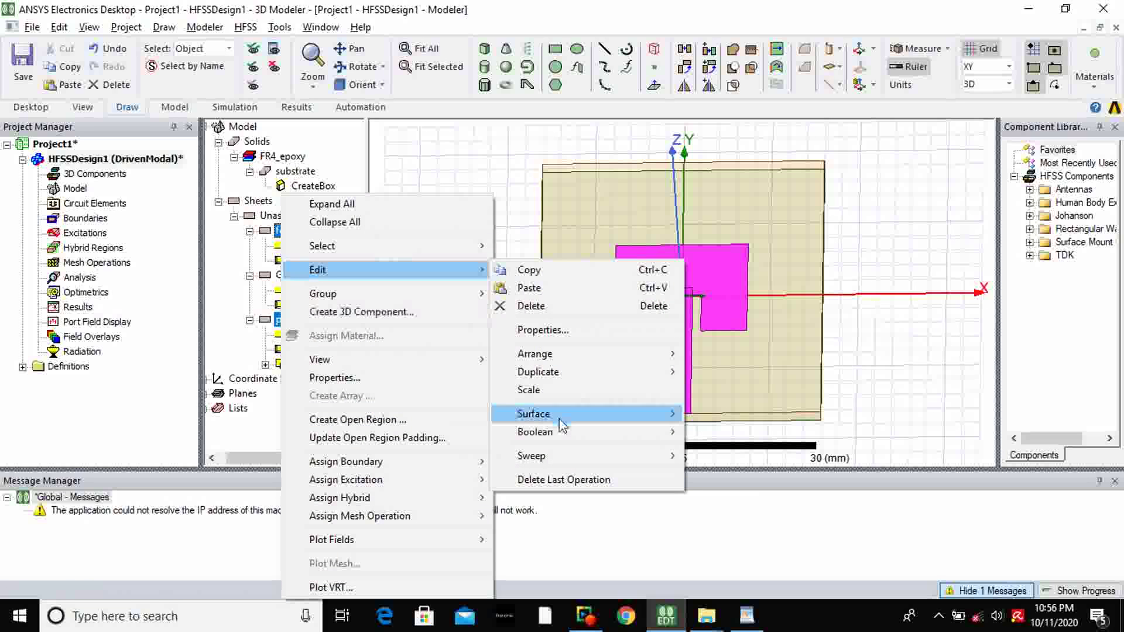
mouse_move(569, 444)
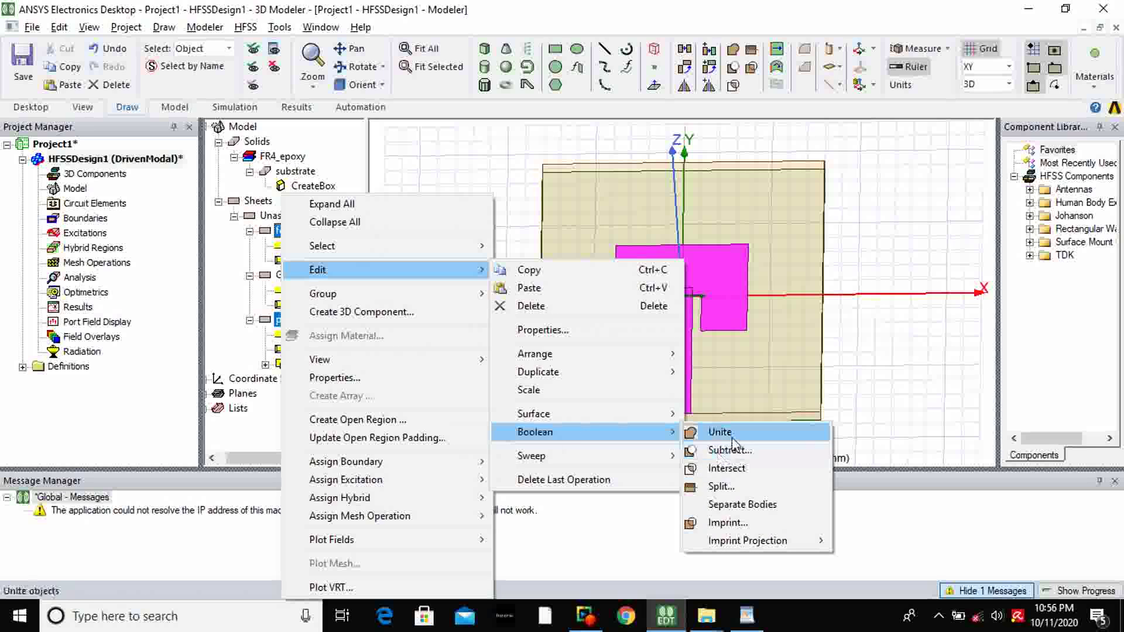
click(713, 432)
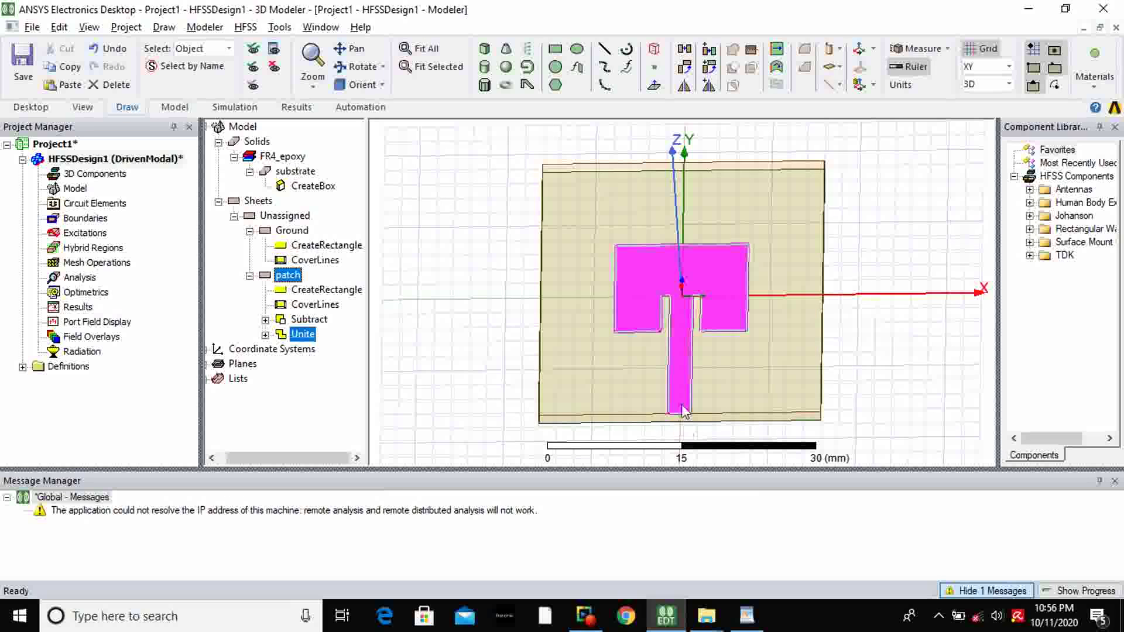
- Draw a port rectangle in the ZX plane from the feed line's outer corner at -1.275, -17.5, 1.6 mm down to the substrate's lower edge
click(356, 66)
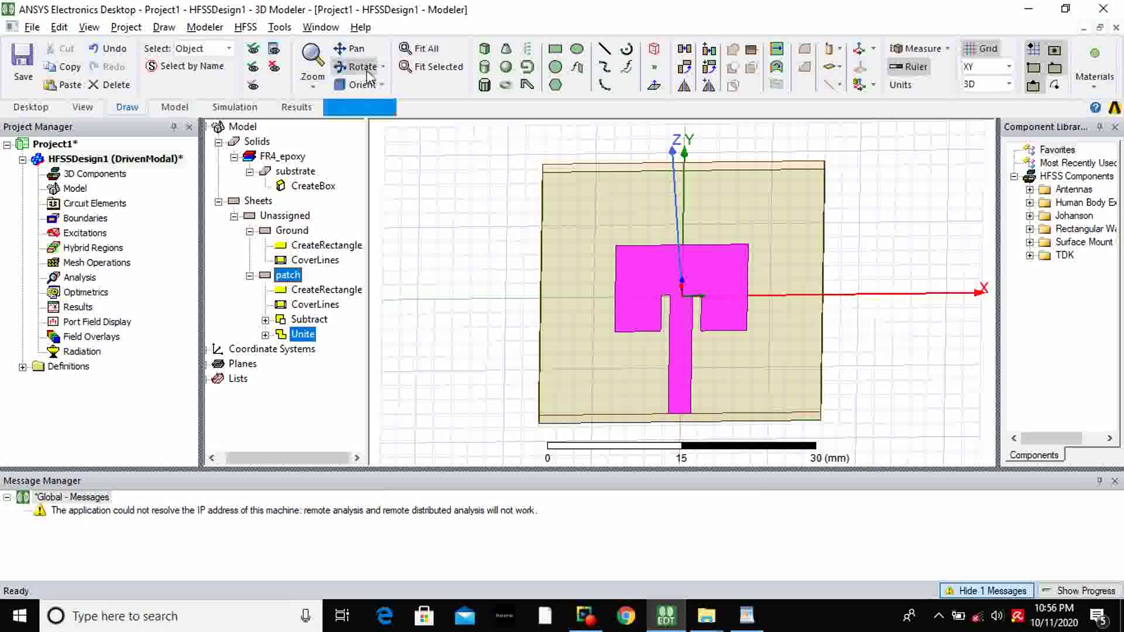
drag(705, 419, 712, 318)
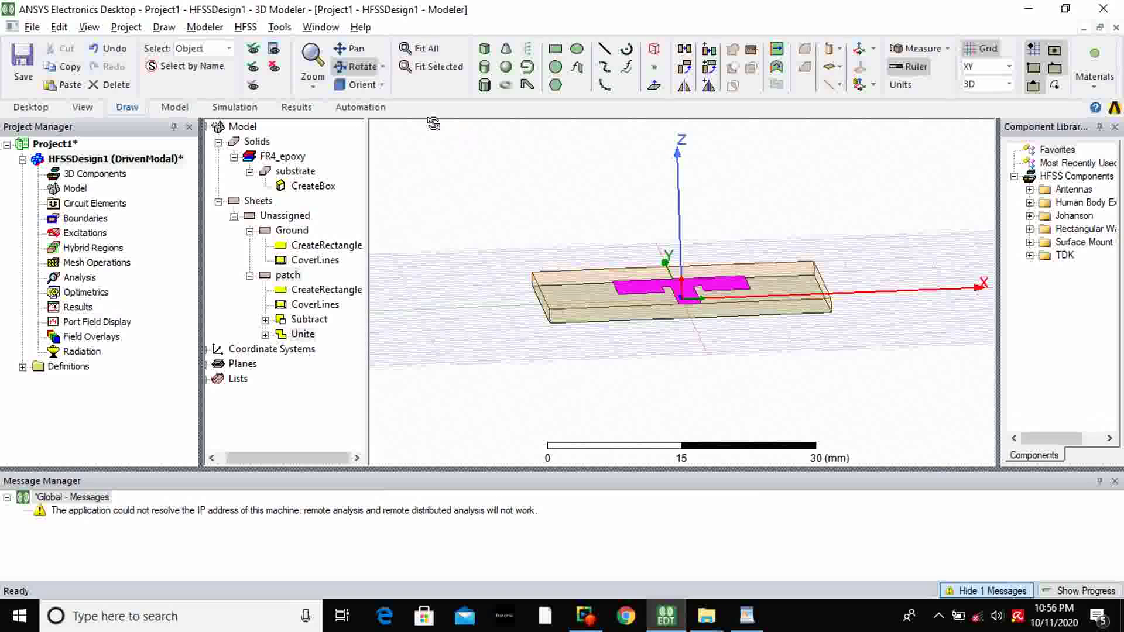
click(314, 89)
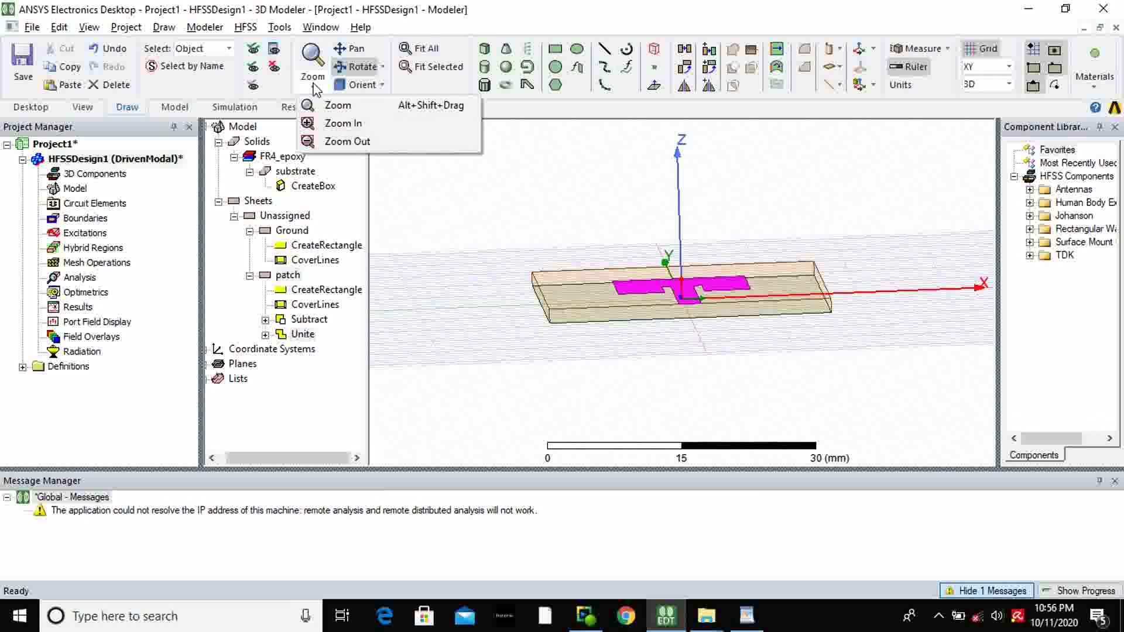
click(346, 120)
drag(625, 251, 767, 336)
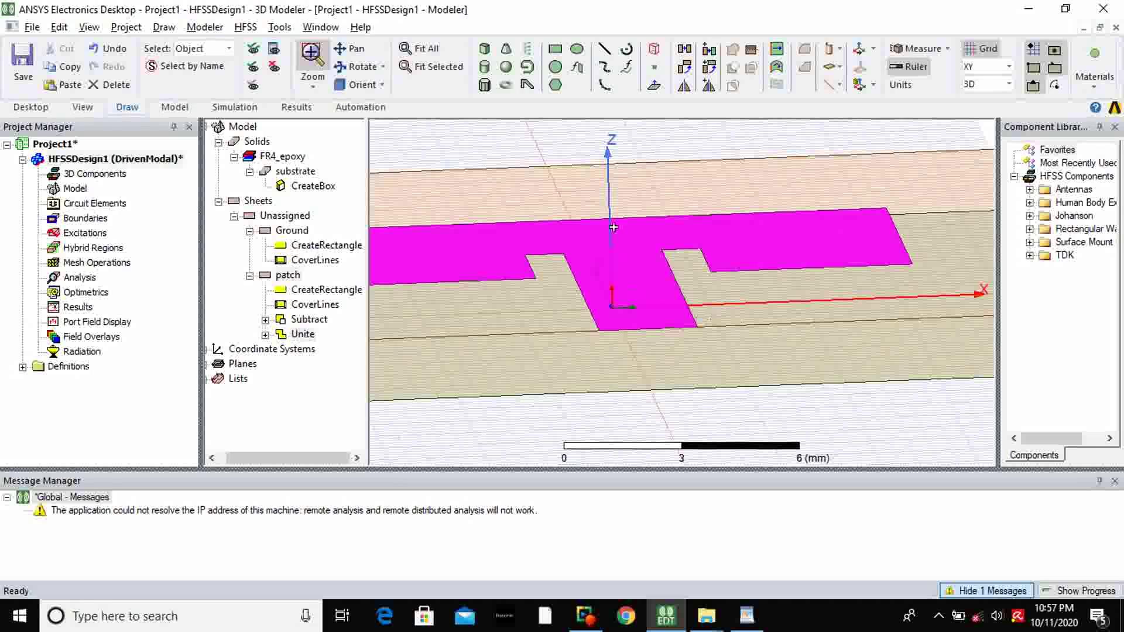
click(1008, 66)
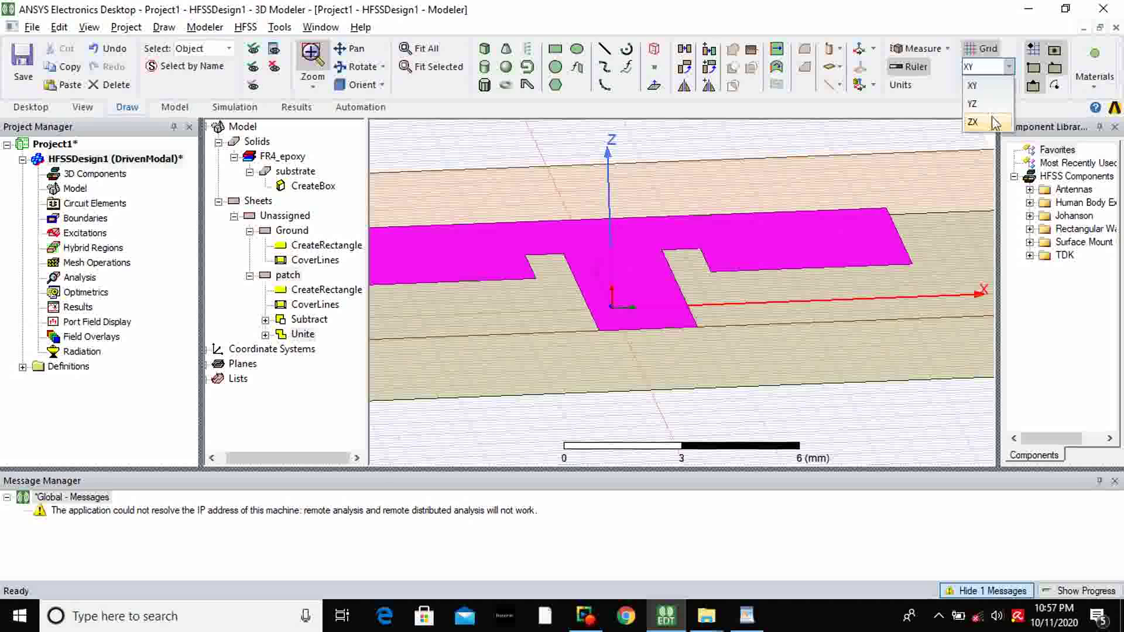
click(995, 121)
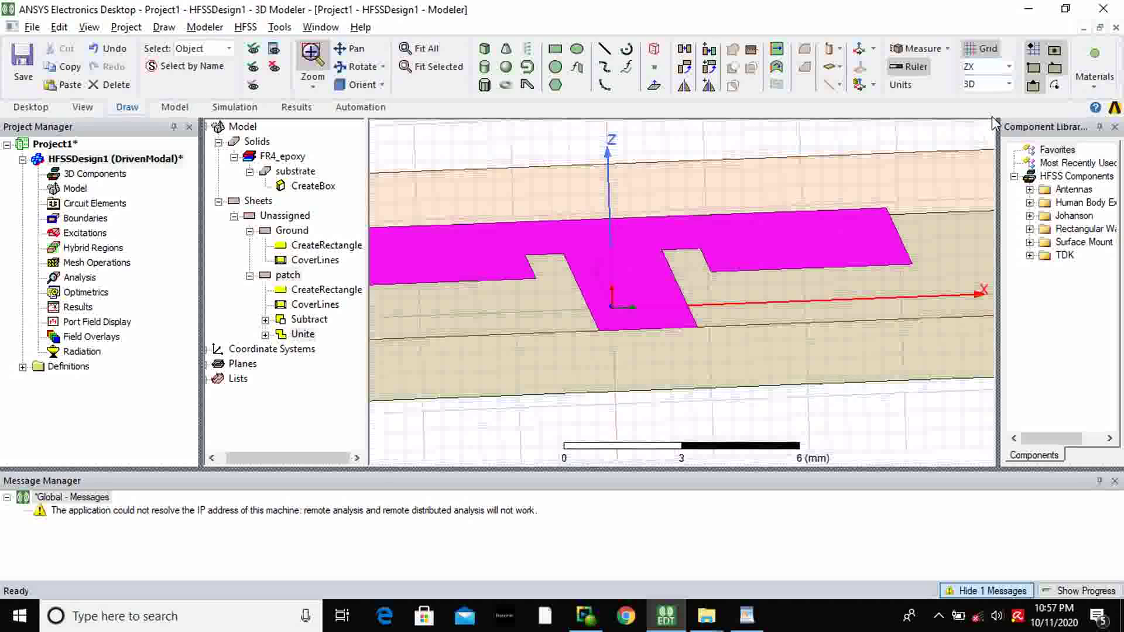
click(555, 49)
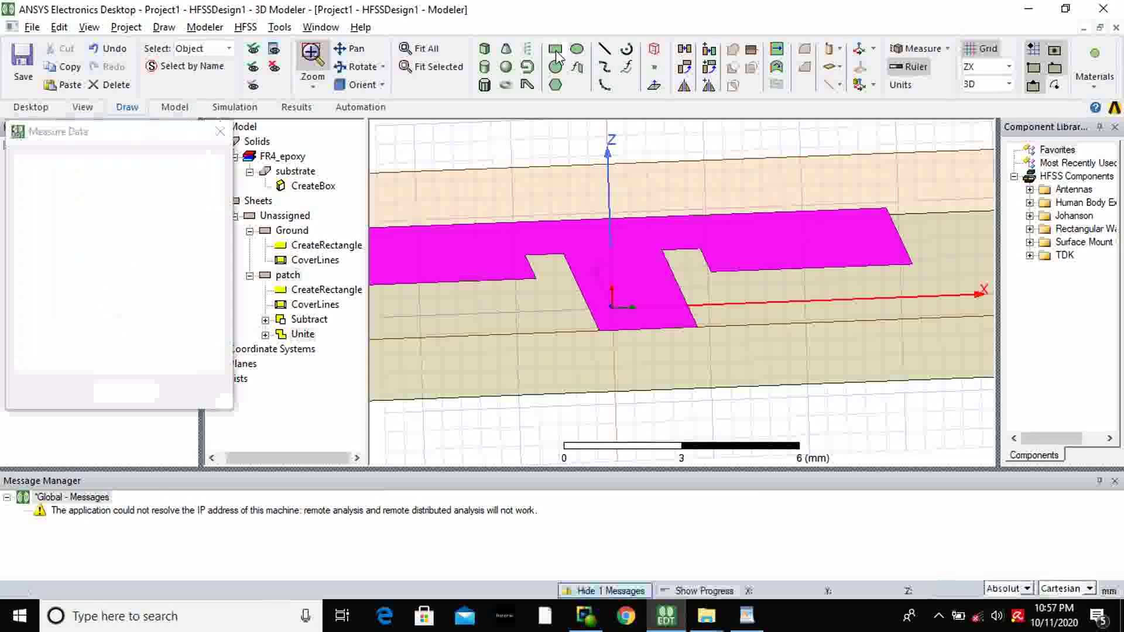
click(599, 330)
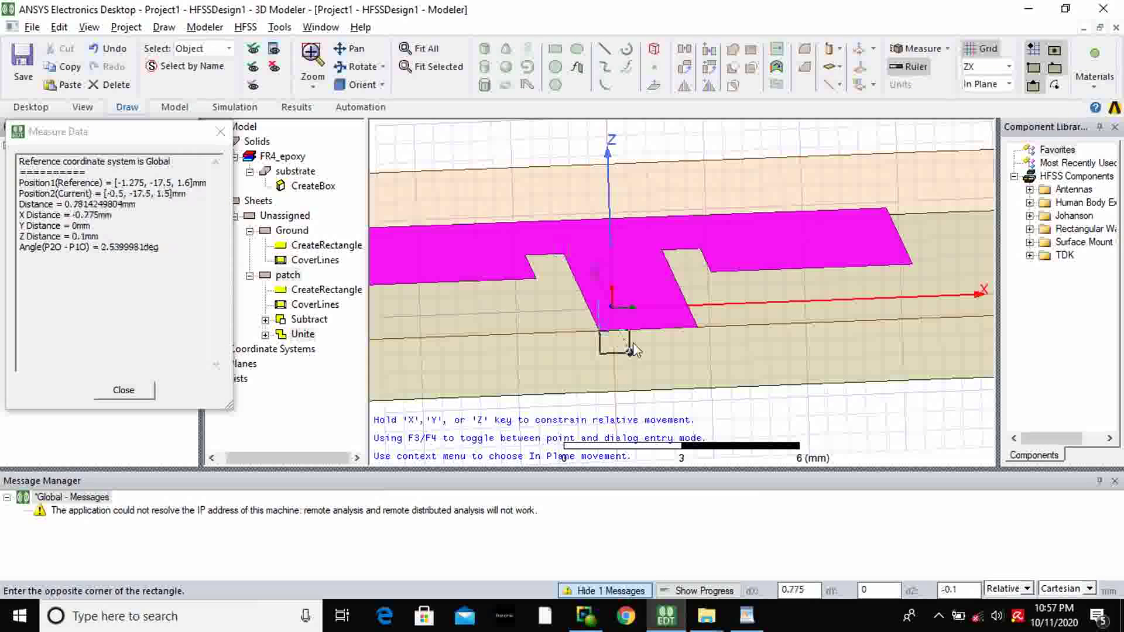
click(705, 390)
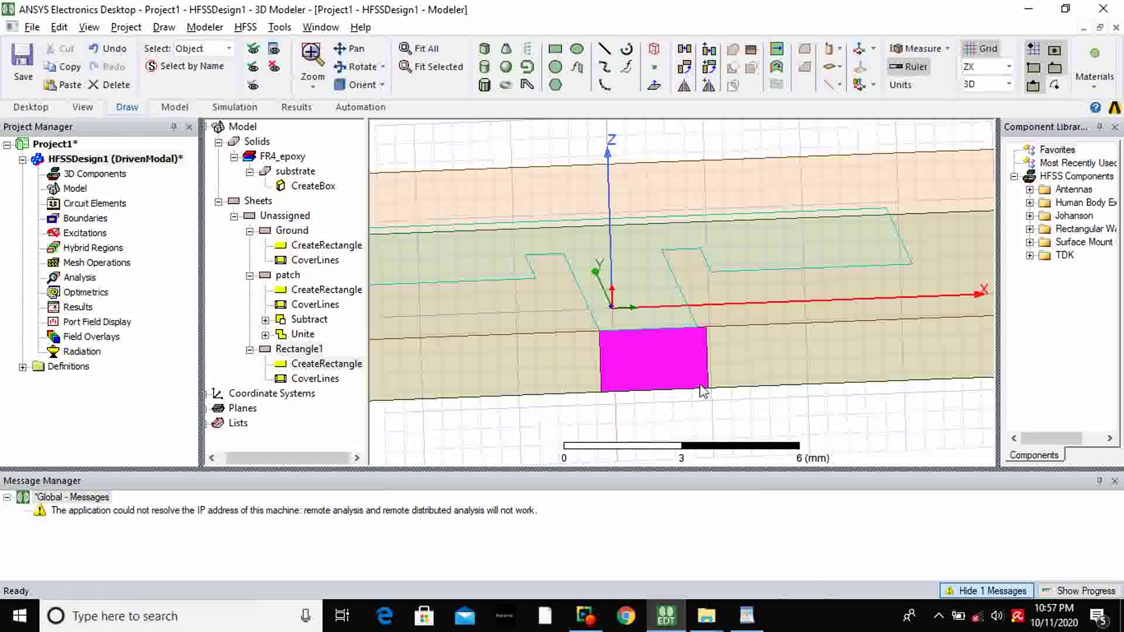
- Rename the port rectangle as port and set its colour to light cyan (RGB 128, 255, 255)
double_click(301, 350)
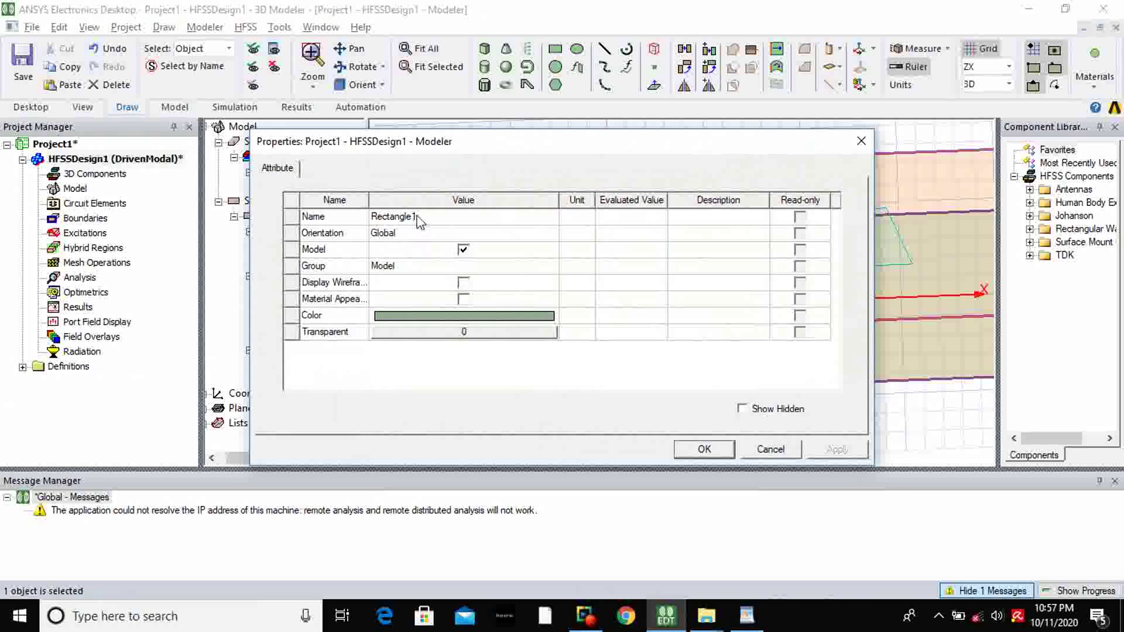
click(418, 218)
text(po)
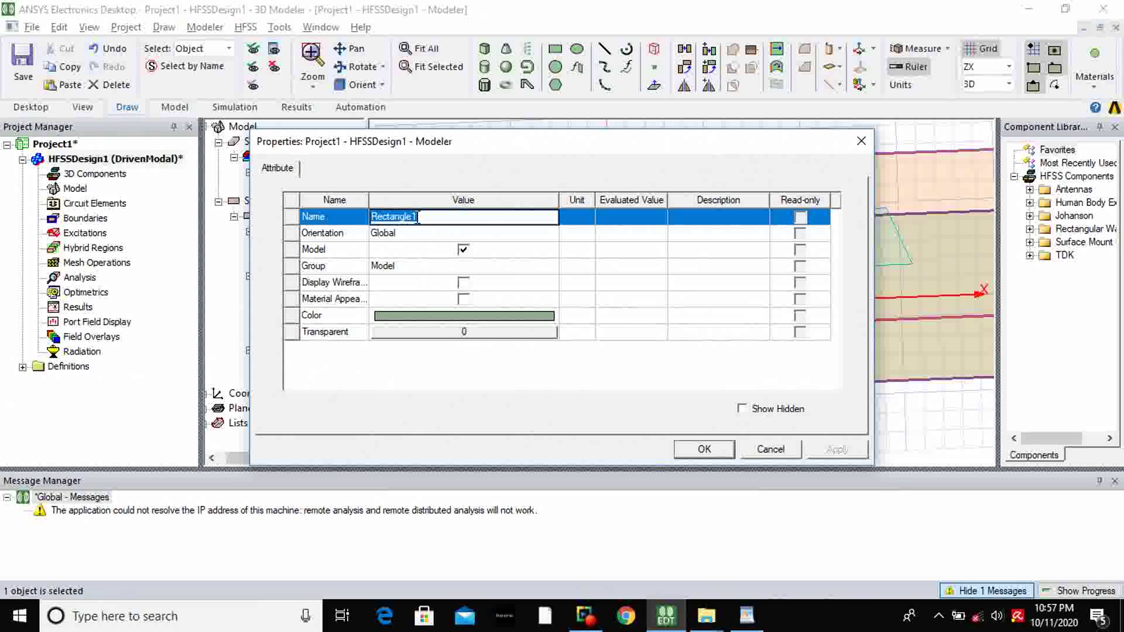
text(rt)
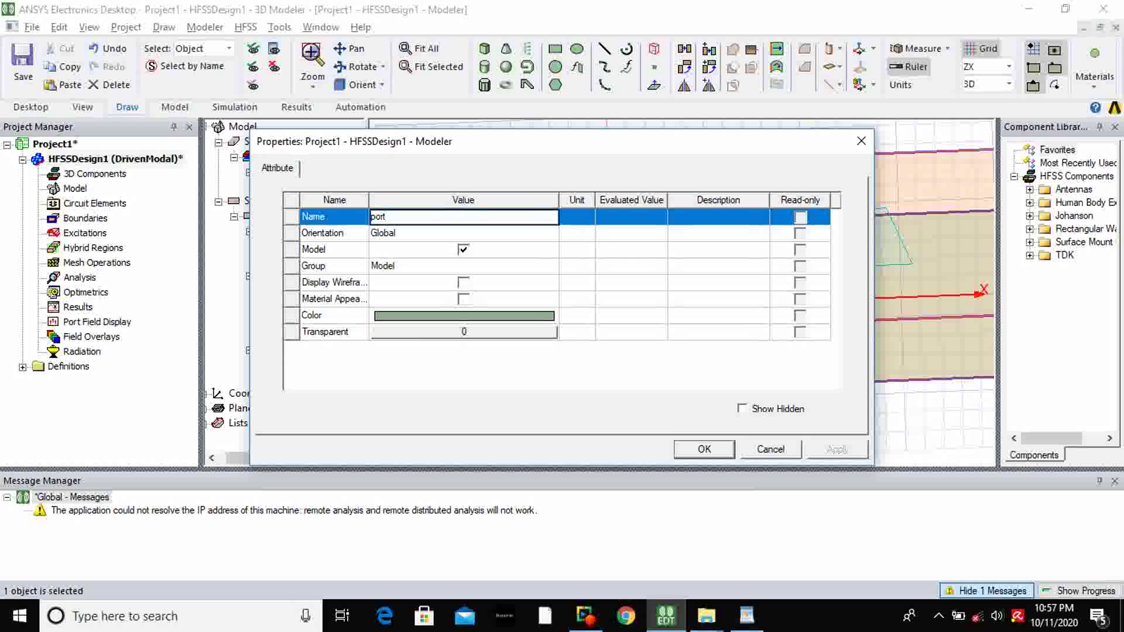
click(416, 321)
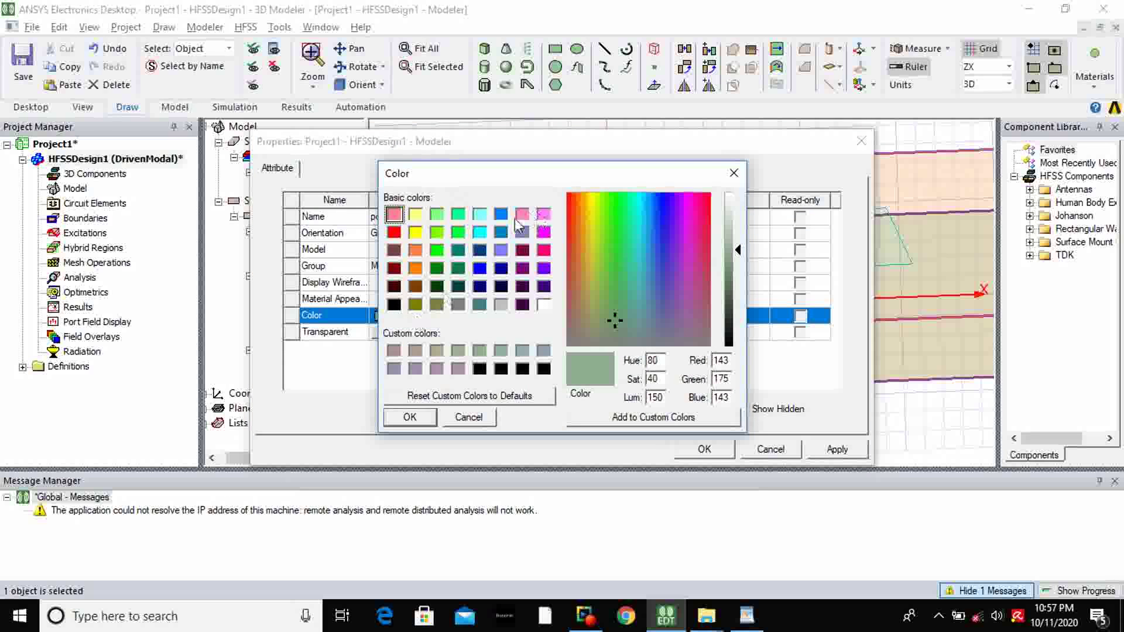
click(480, 214)
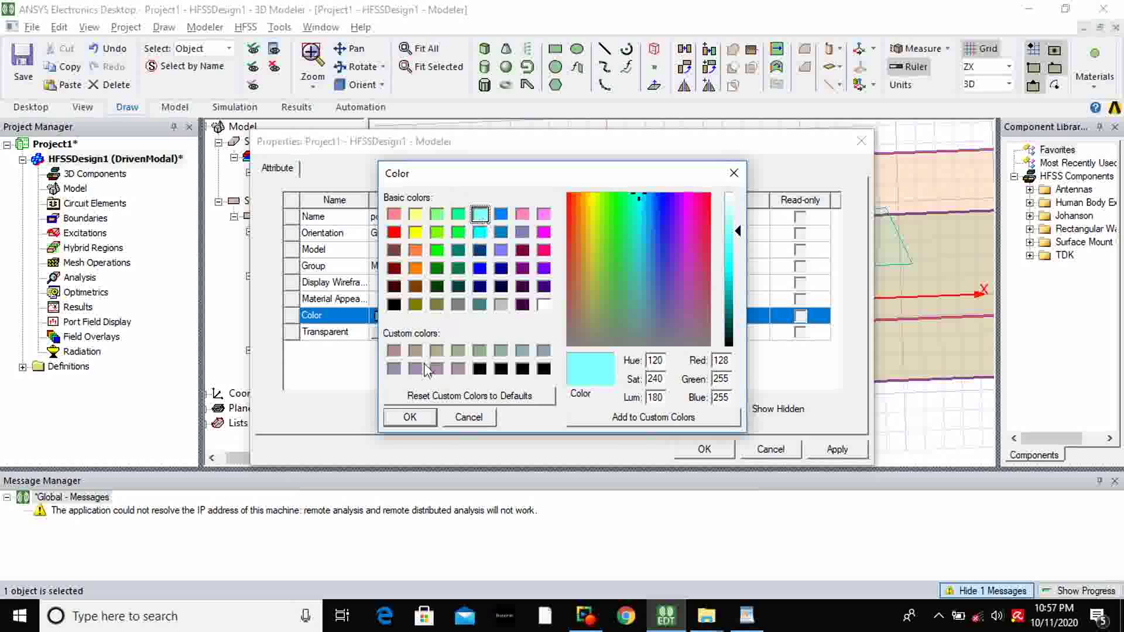
click(410, 418)
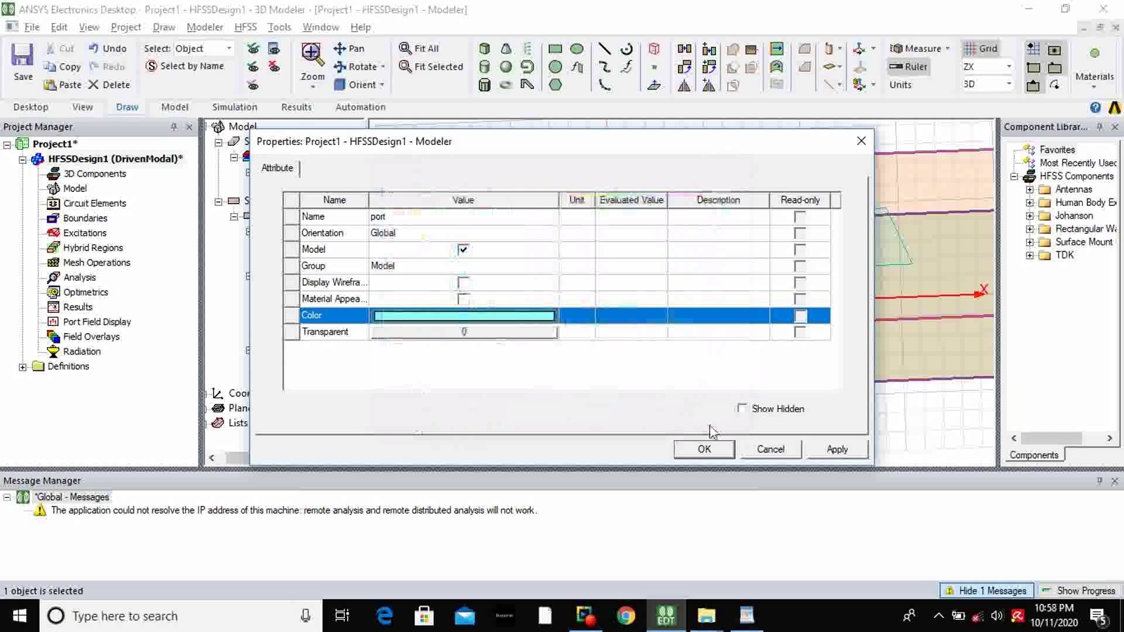
click(817, 453)
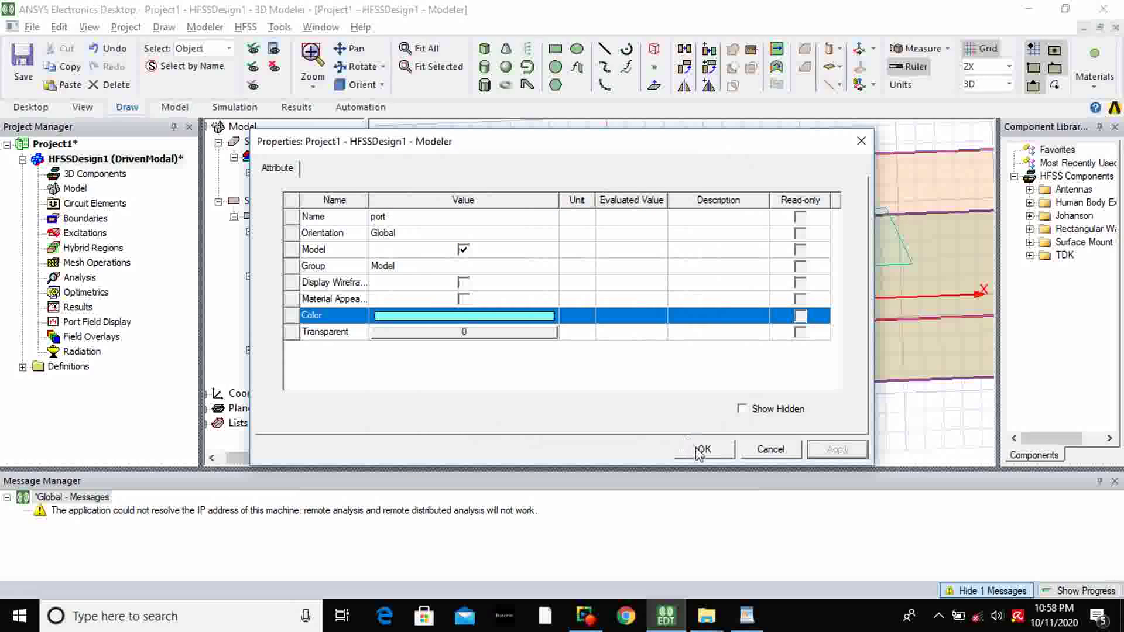
click(703, 450)
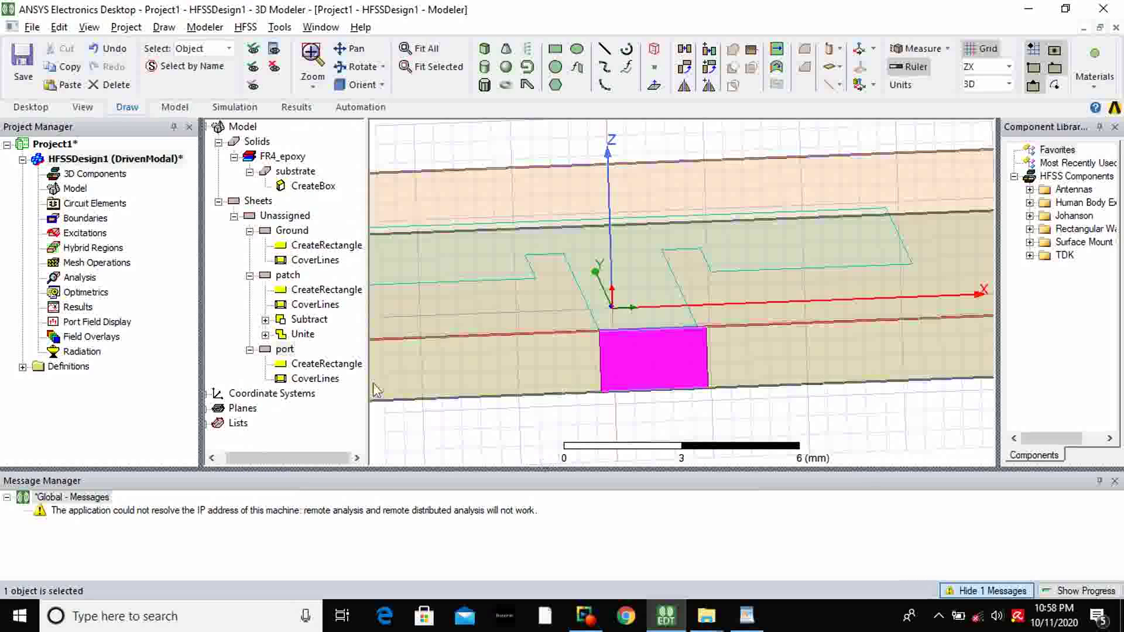
- Set the port rectangle's X size to 2.55 mm
double_click(320, 365)
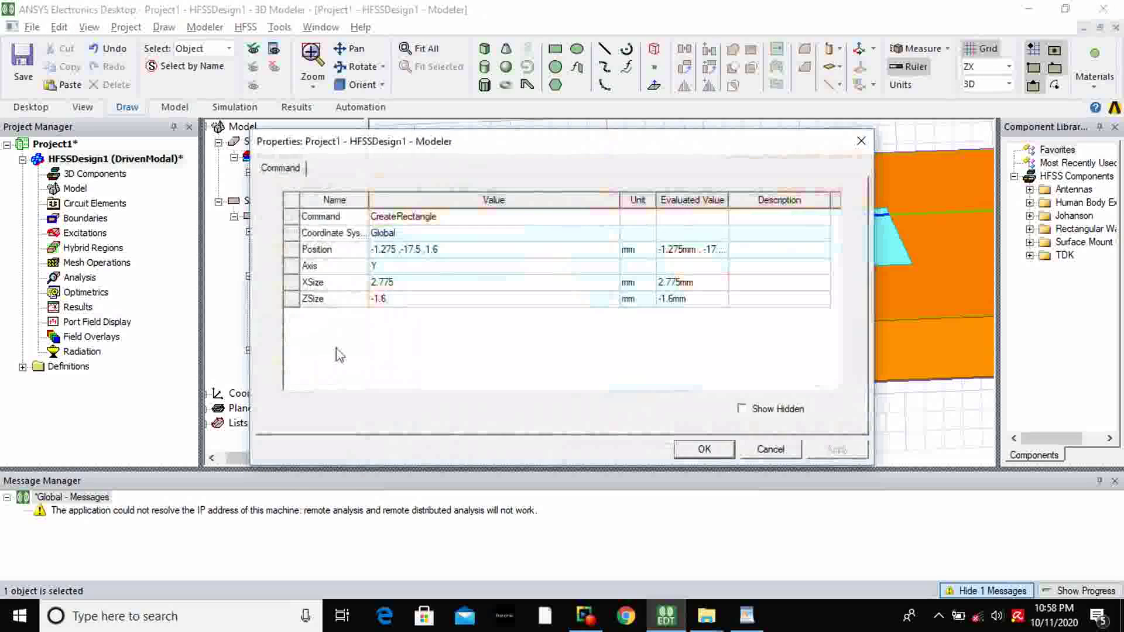
click(396, 289)
click(397, 287)
text(2.55)
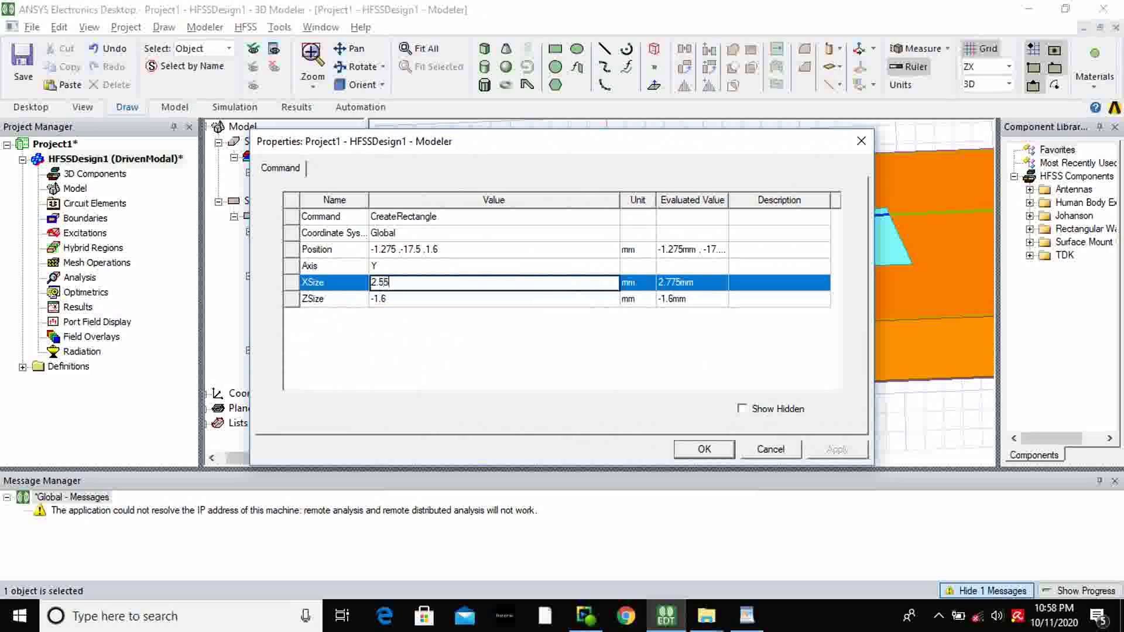
click(707, 450)
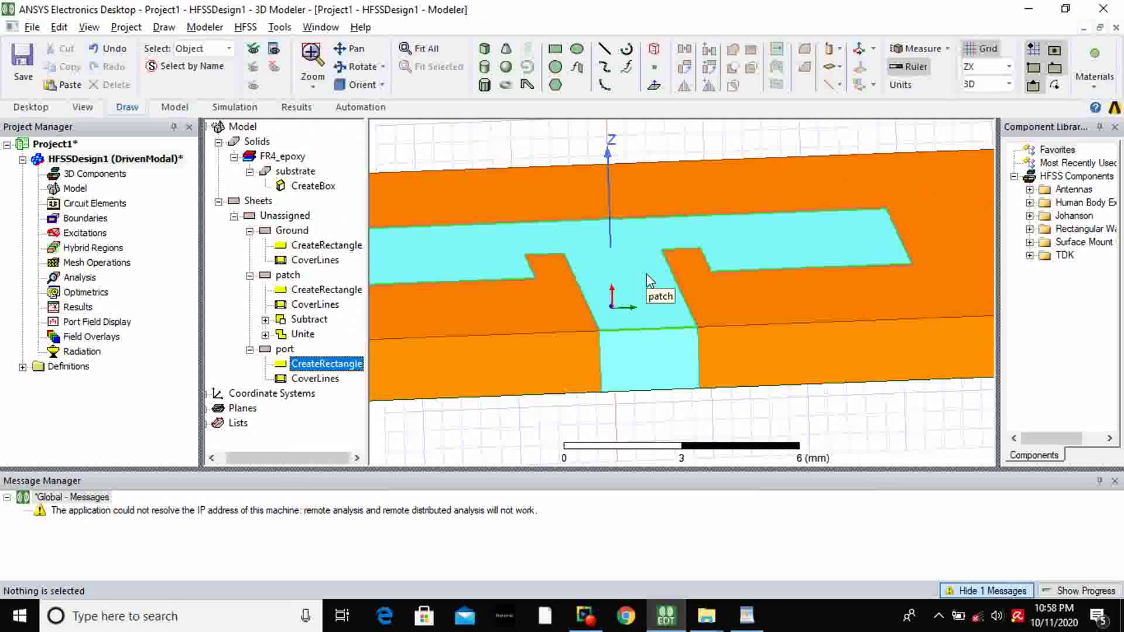
- Assign a lumped port excitation to the port sheet, accepting the 50 ohm full port impedance
click(665, 353)
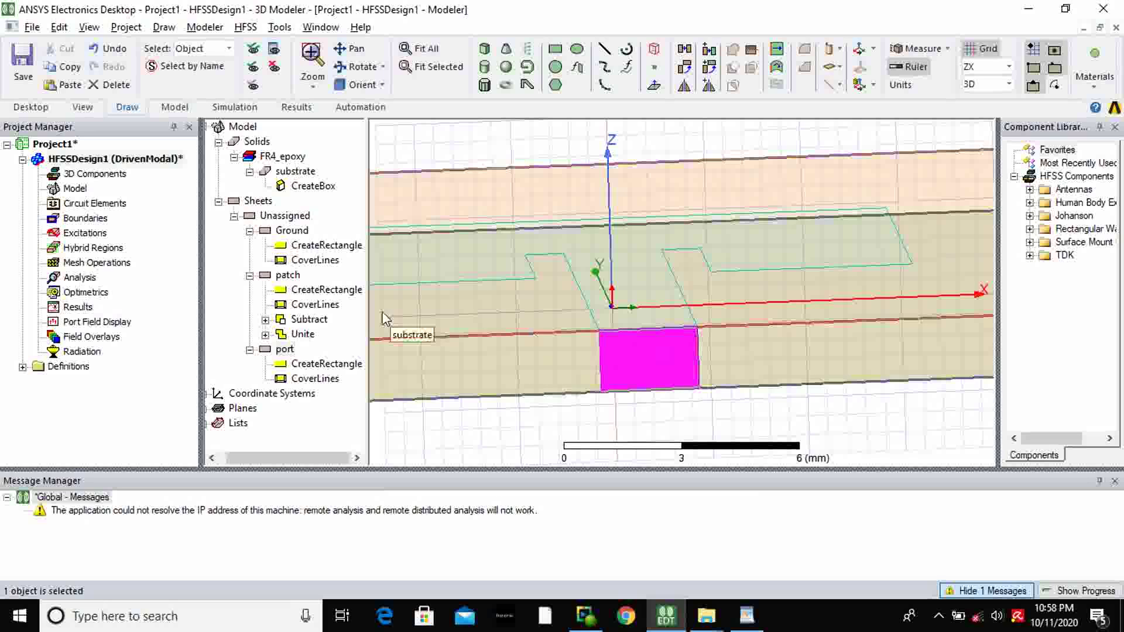
click(286, 350)
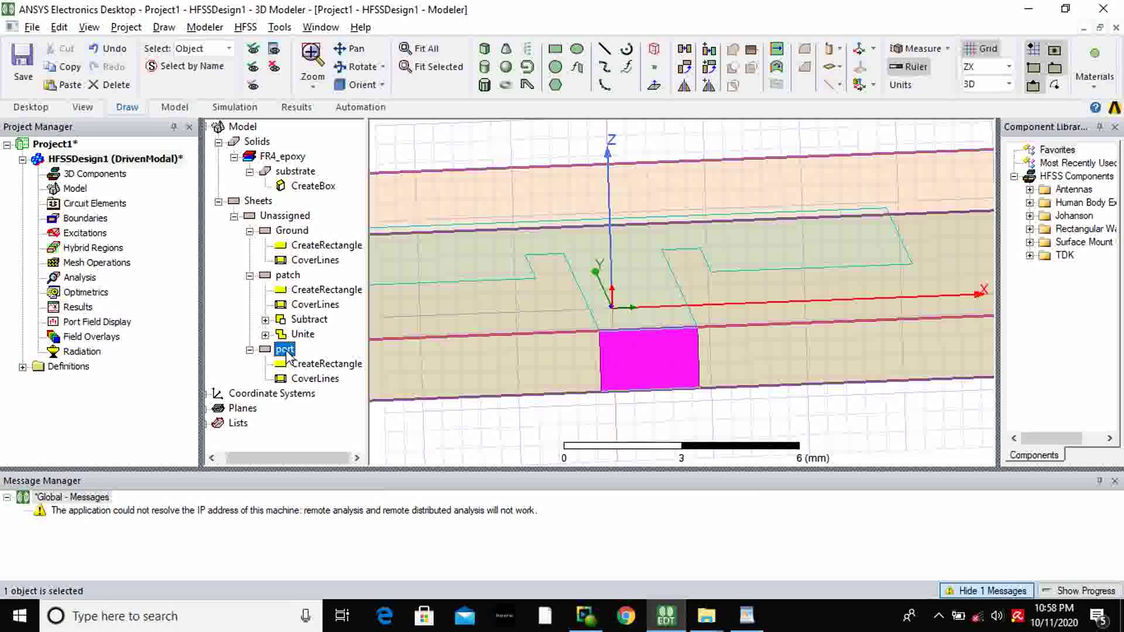
right_click(286, 352)
mouse_move(366, 481)
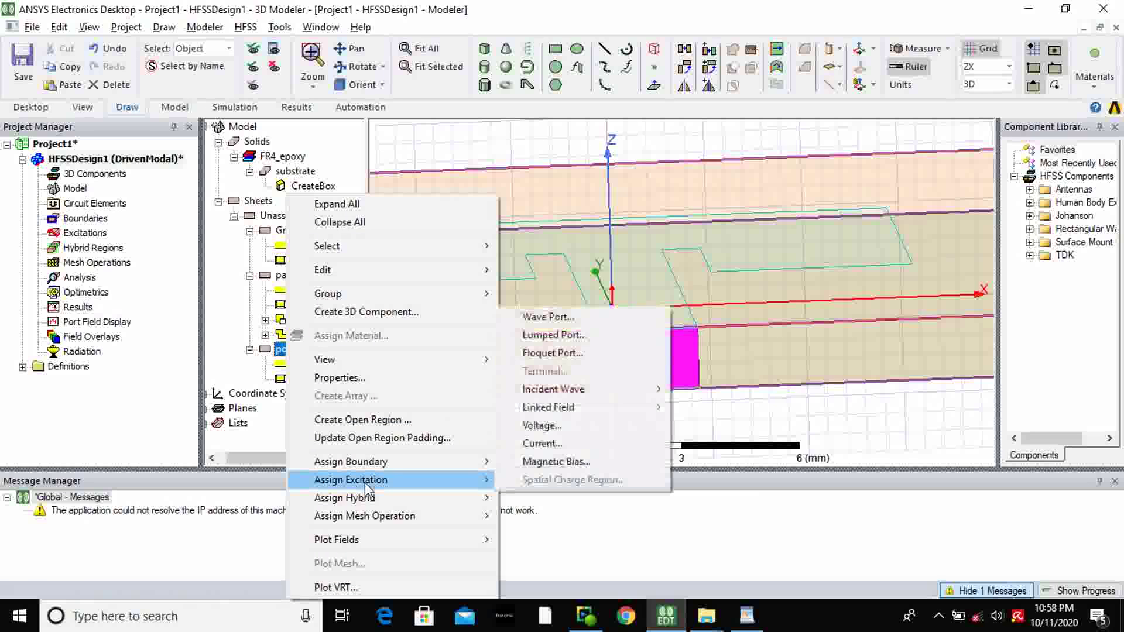
click(547, 335)
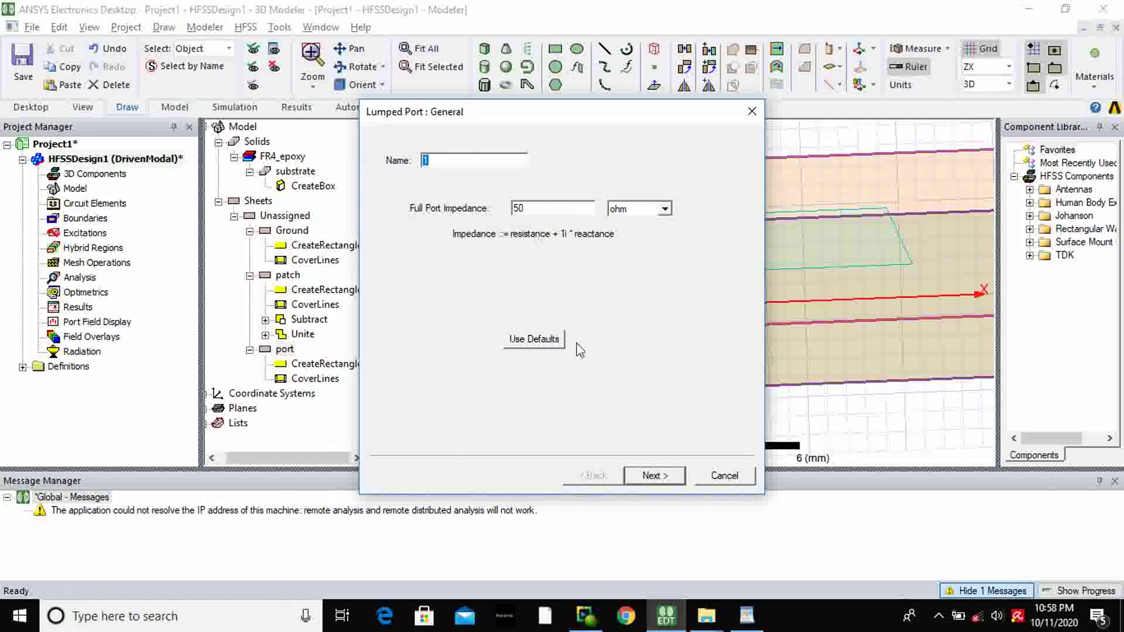
click(668, 476)
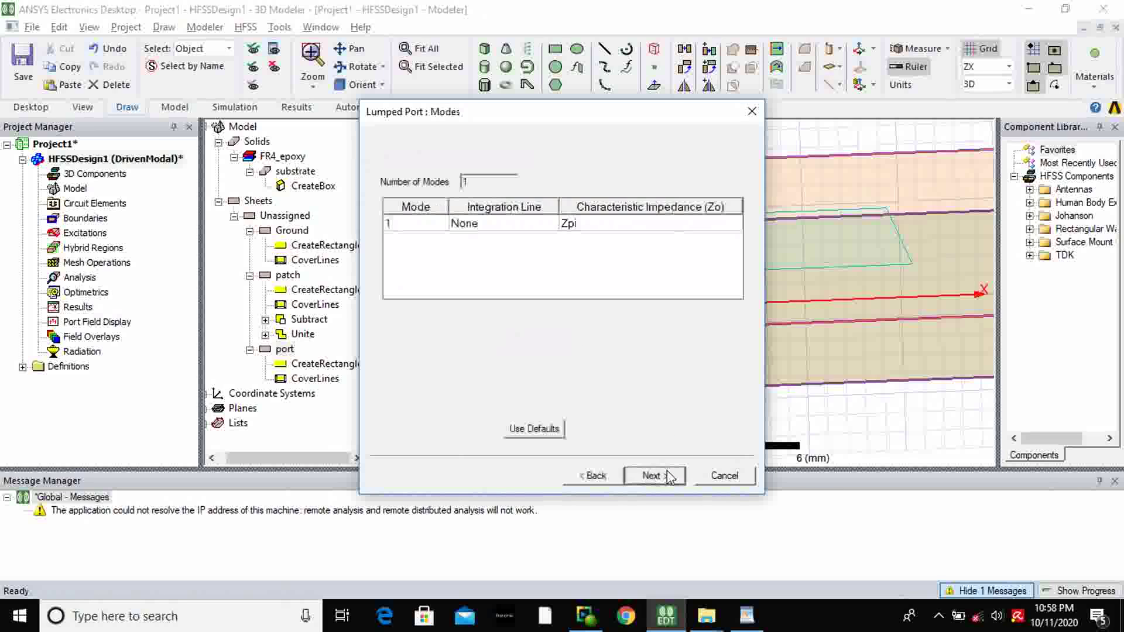
- Define the lumped port's integration line from the port's lower edge midpoint to its upper edge midpoint, then finish and display the excitation
click(496, 226)
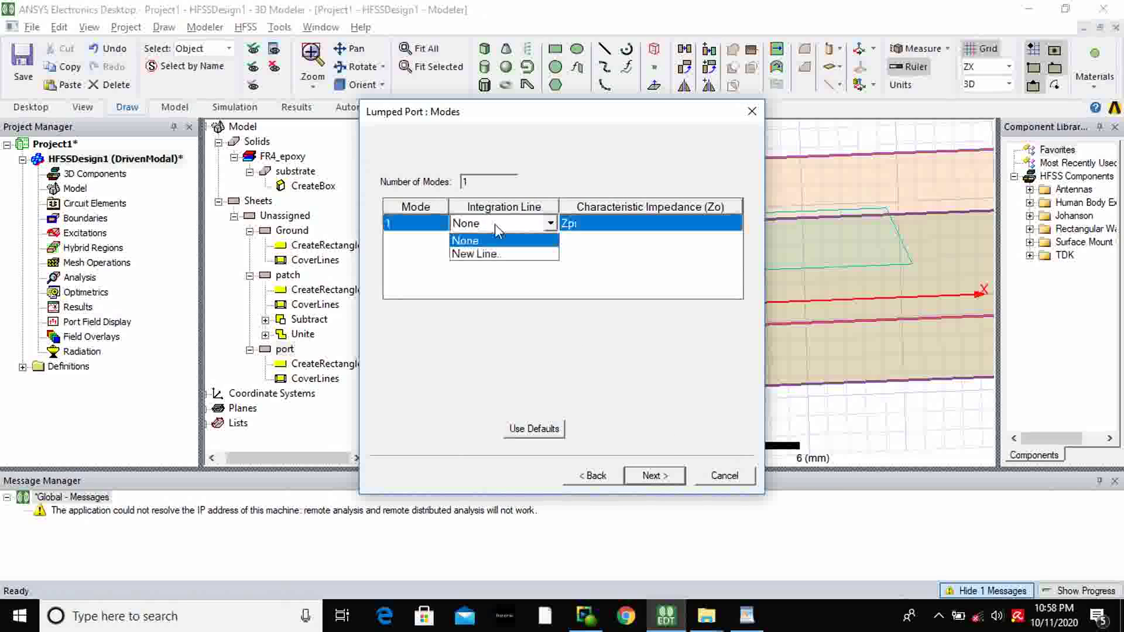
click(500, 255)
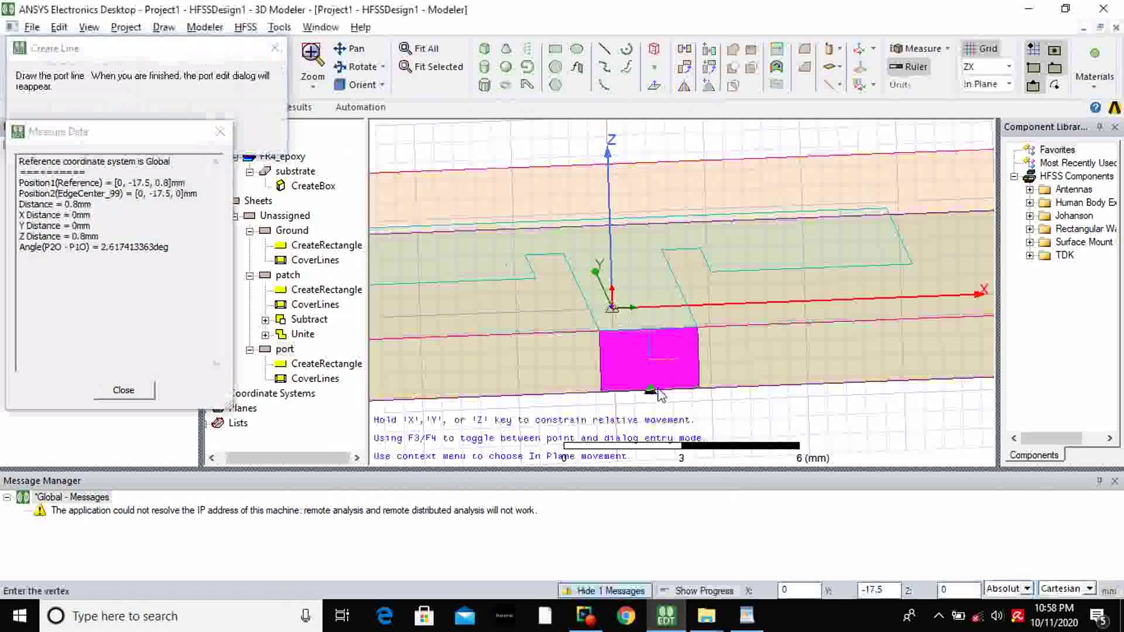
click(651, 392)
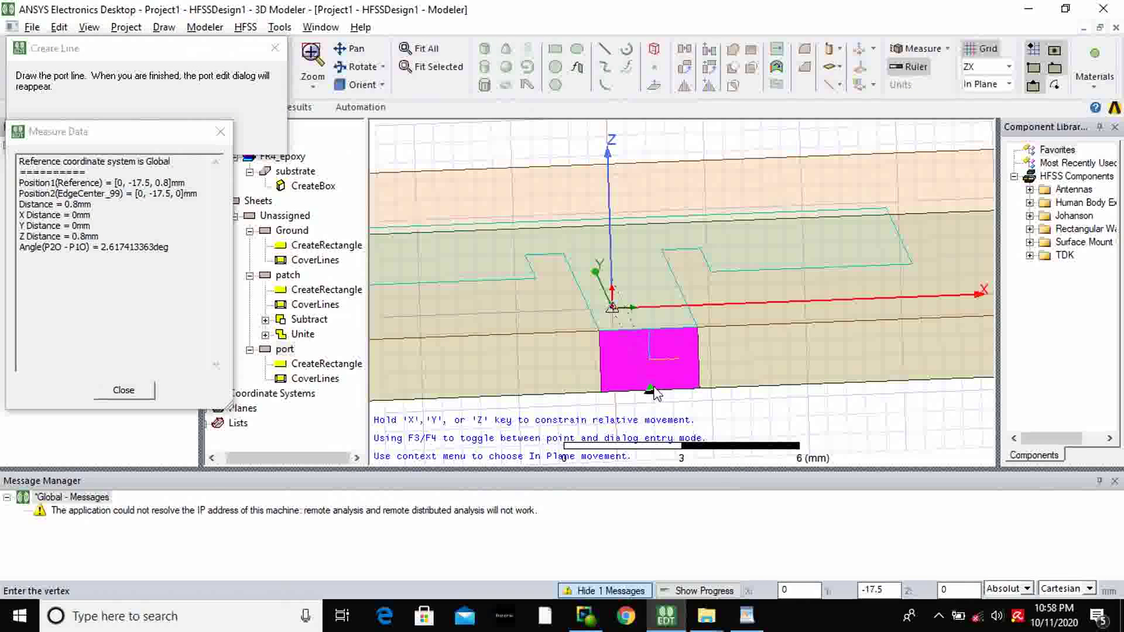
click(647, 338)
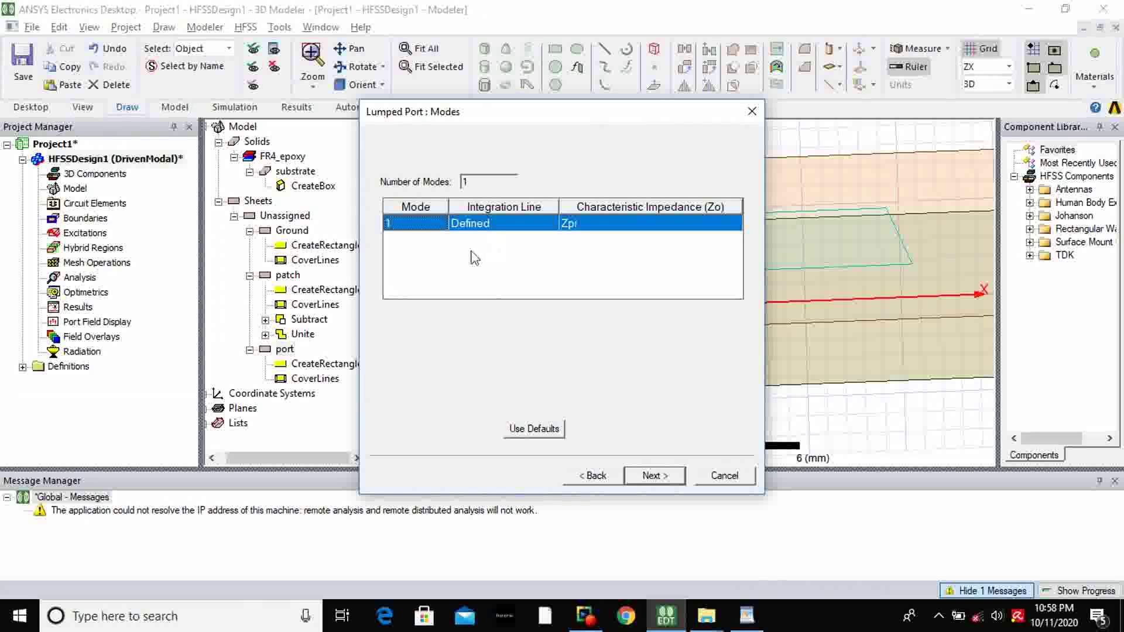
click(651, 476)
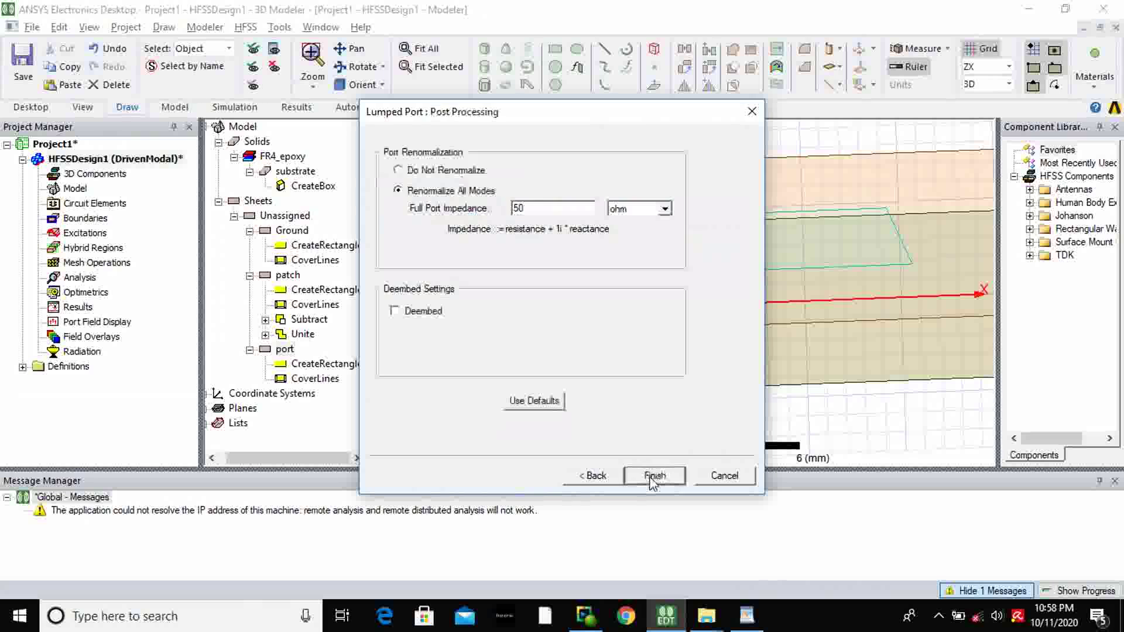
click(652, 475)
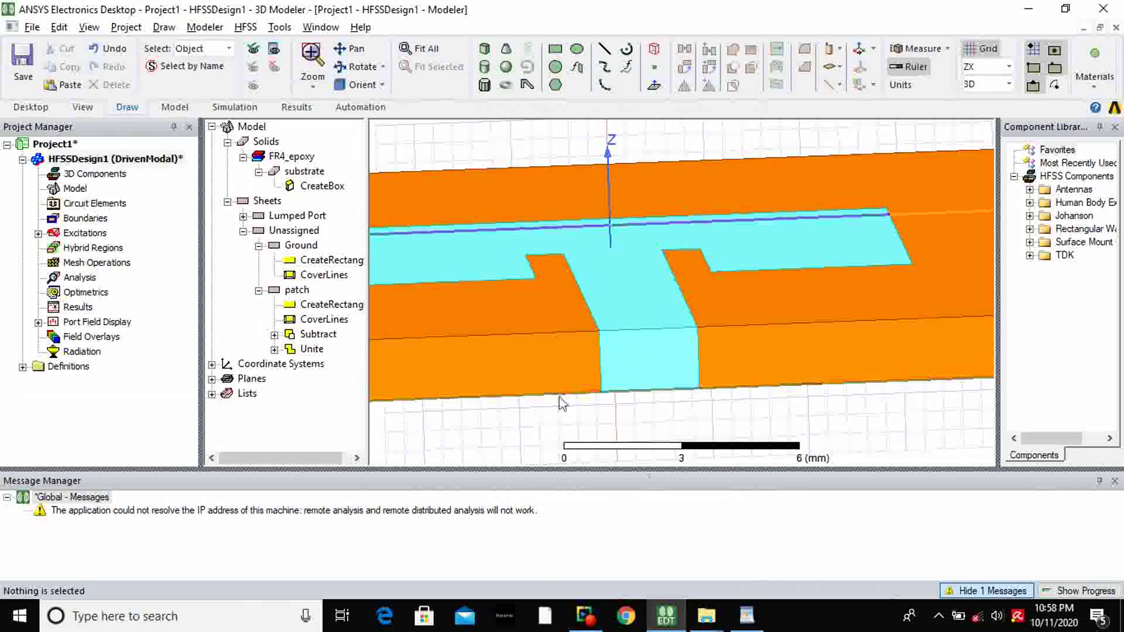
click(38, 233)
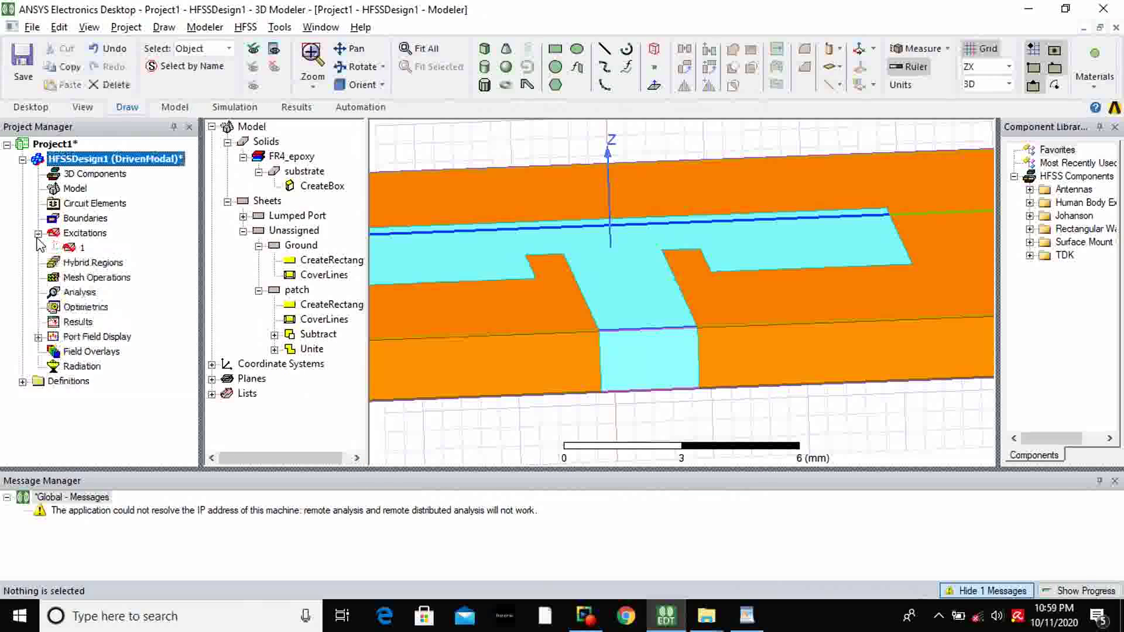
click(69, 249)
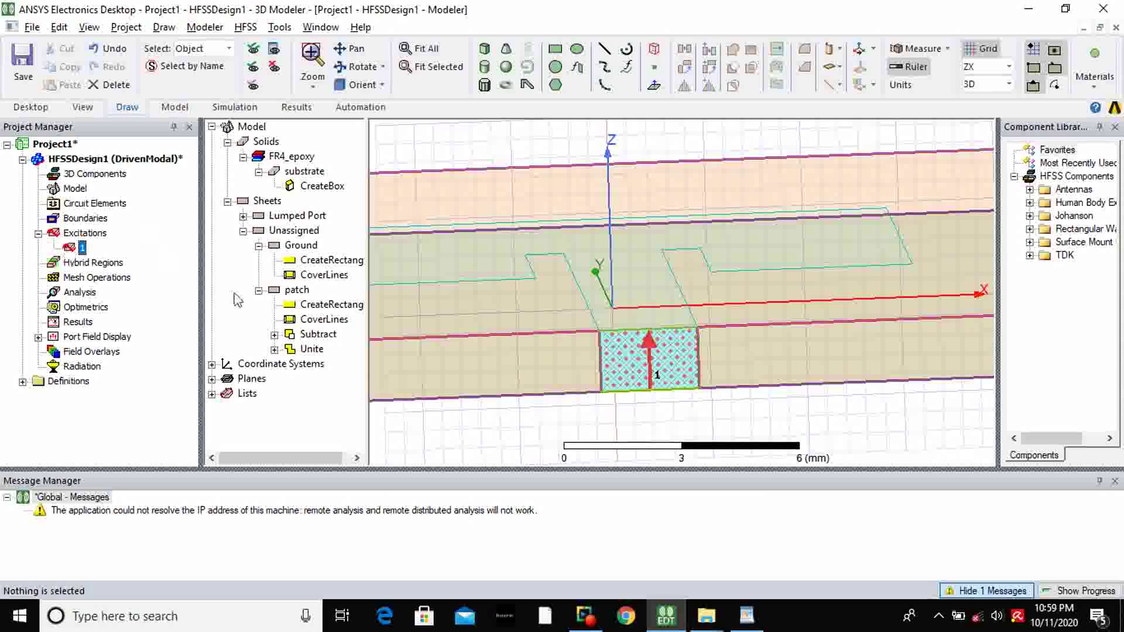
- Assign a Perfect E boundary to the patch sheet, without an infinite ground plane
click(297, 290)
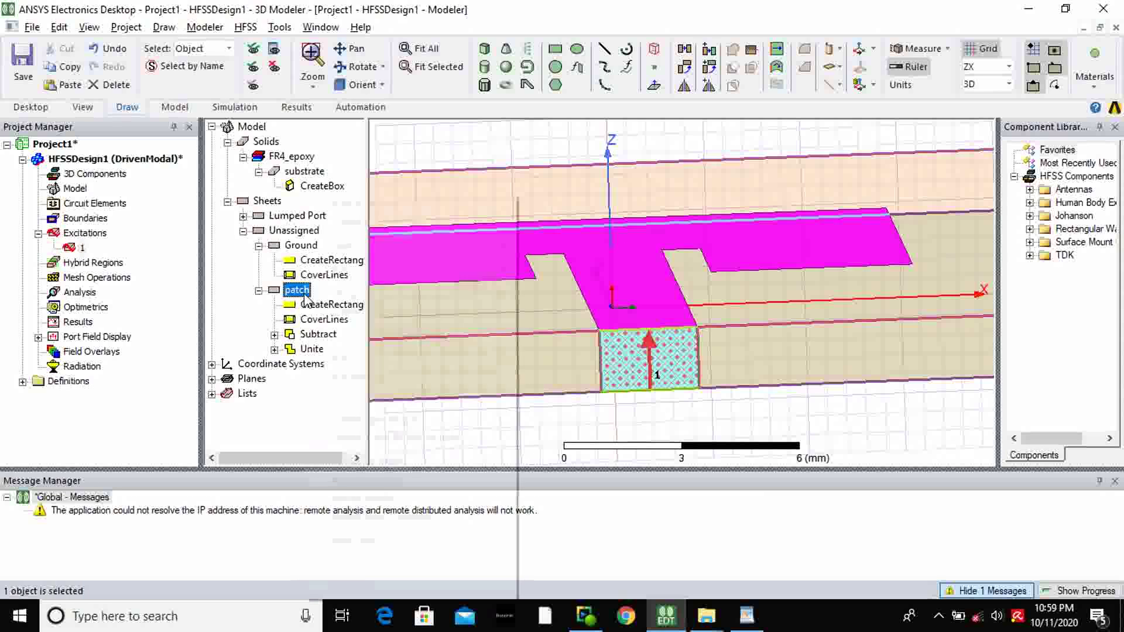
right_click(304, 291)
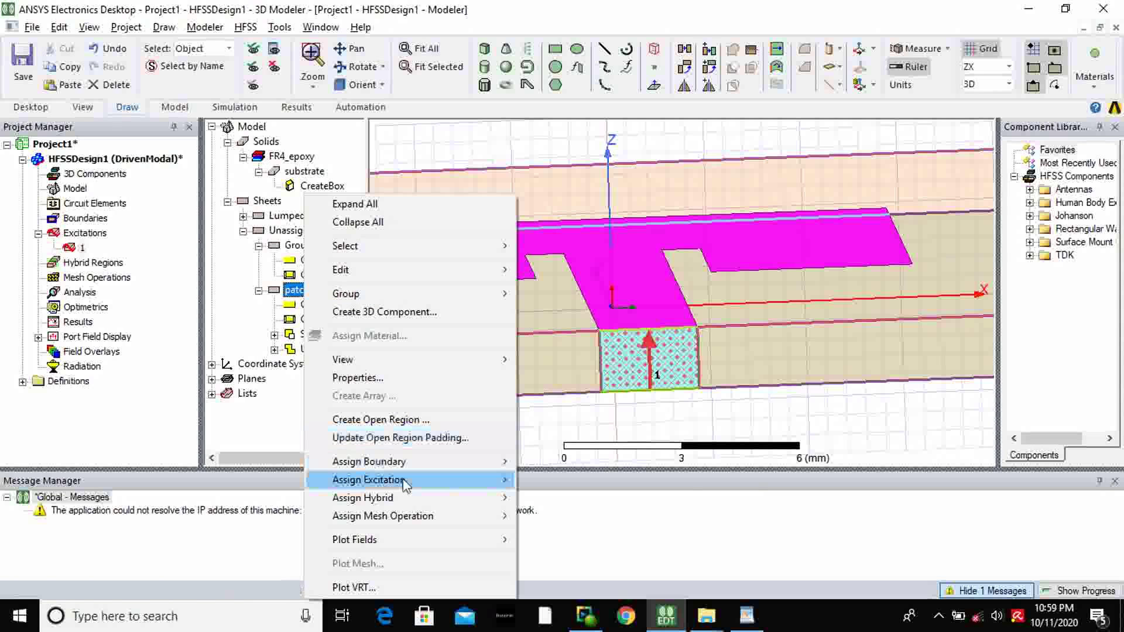
mouse_move(404, 482)
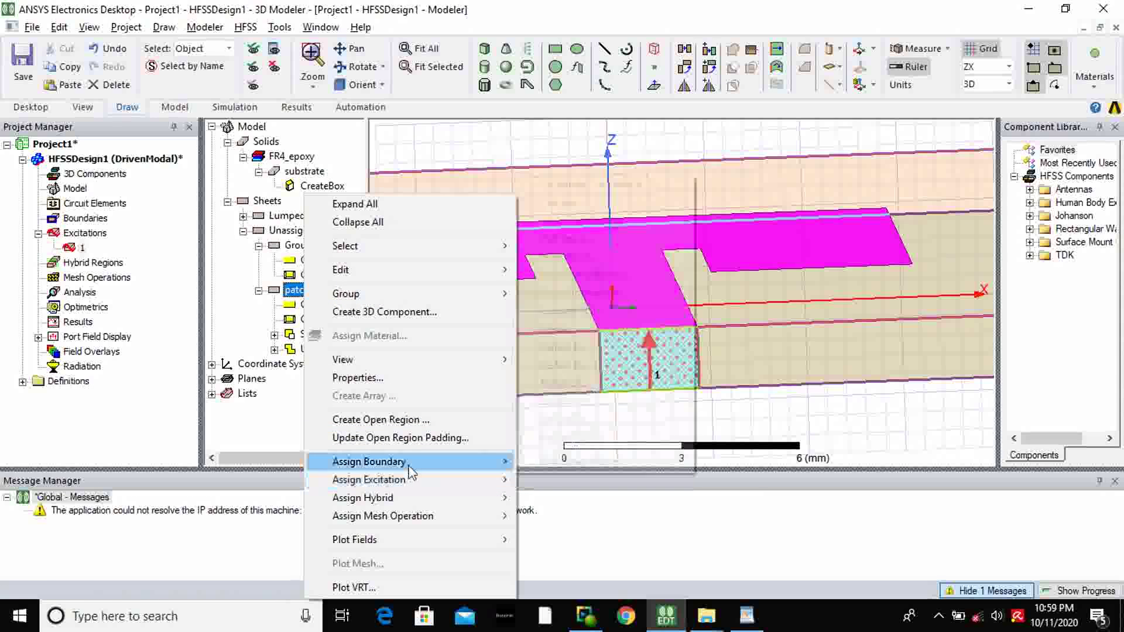
mouse_move(404, 463)
click(562, 347)
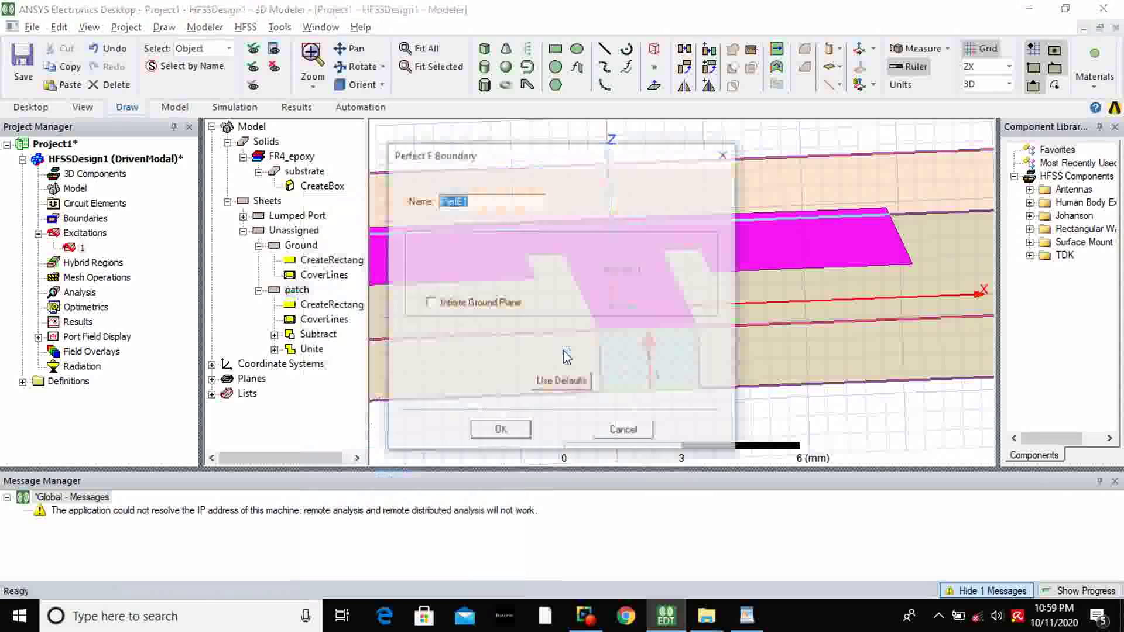
click(511, 435)
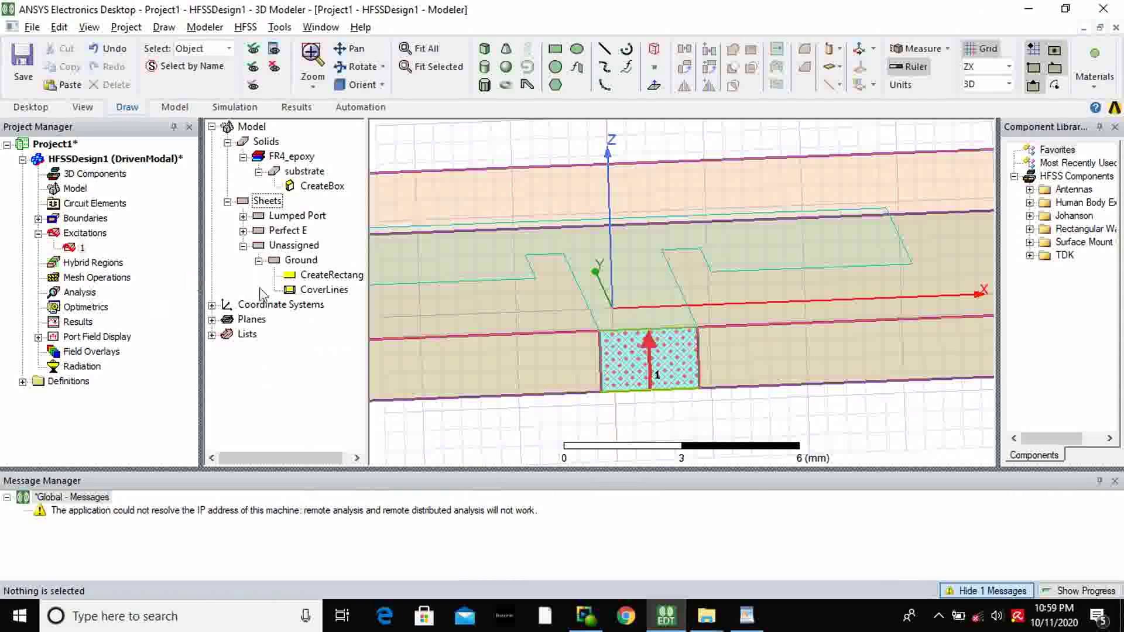
- Assign a Perfect E boundary to the Ground sheet without an infinite ground plane, and display the patch's boundary for checking
click(300, 260)
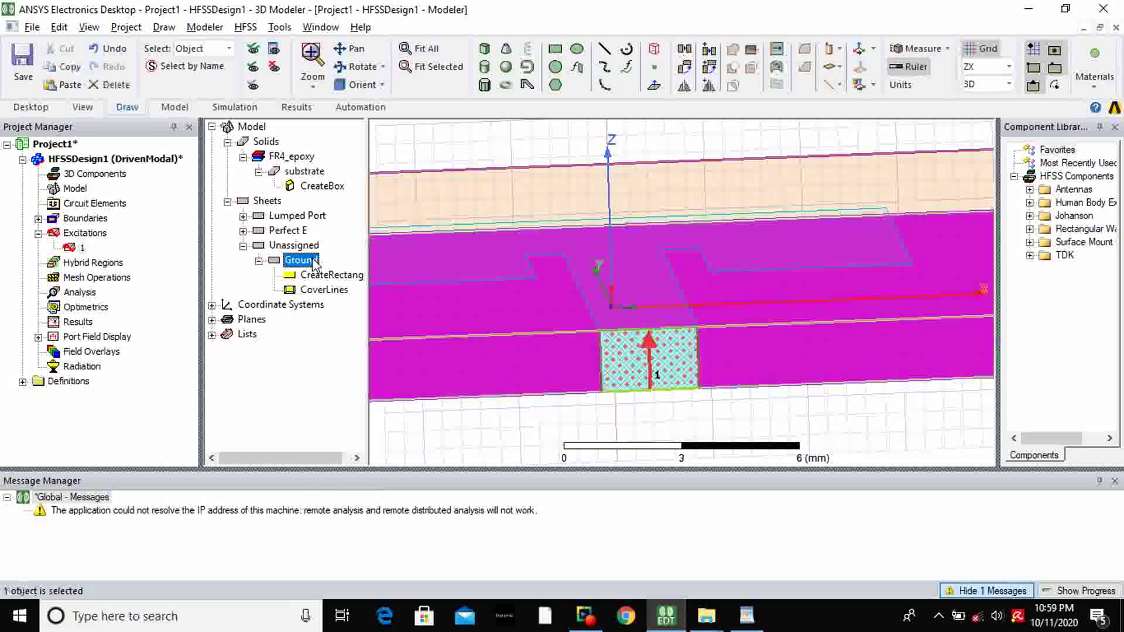
right_click(313, 261)
mouse_move(407, 463)
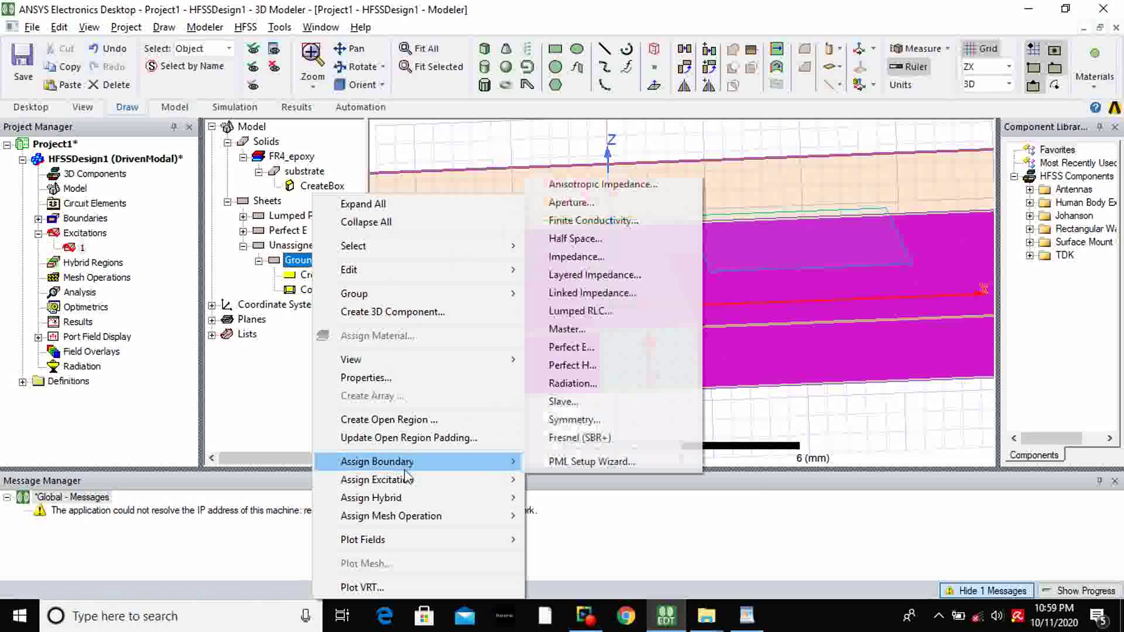
click(568, 348)
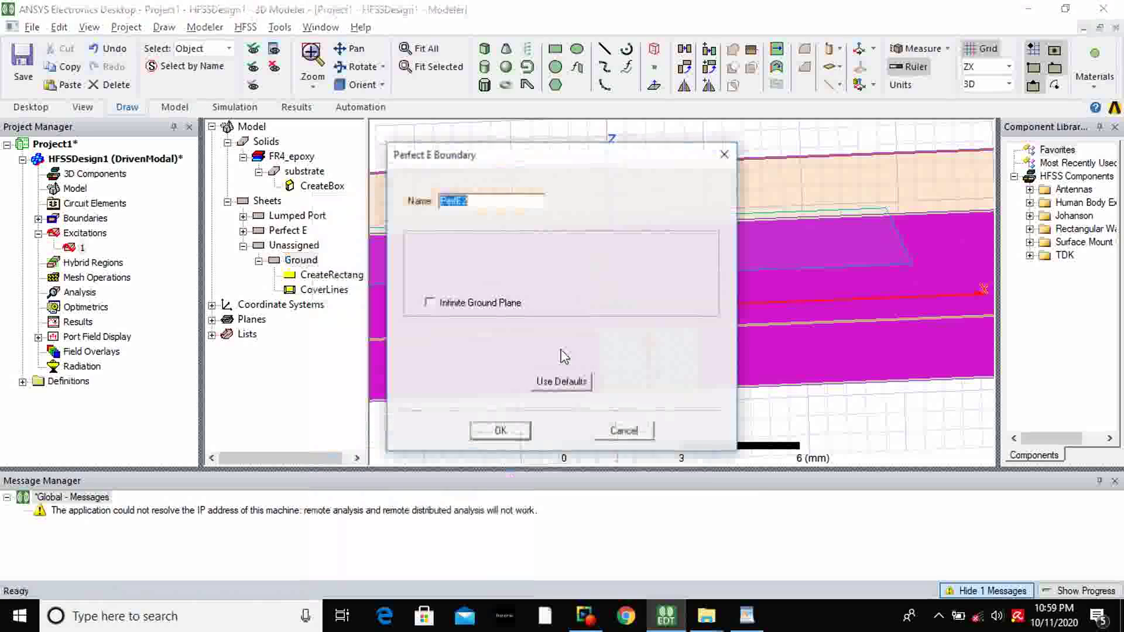
click(501, 431)
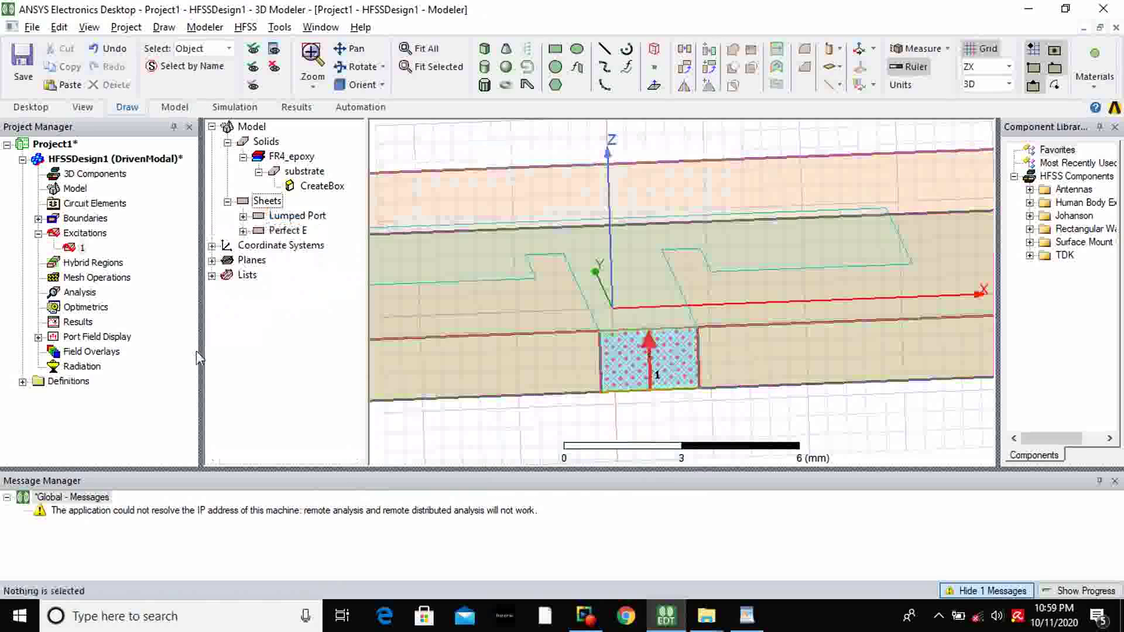
click(38, 218)
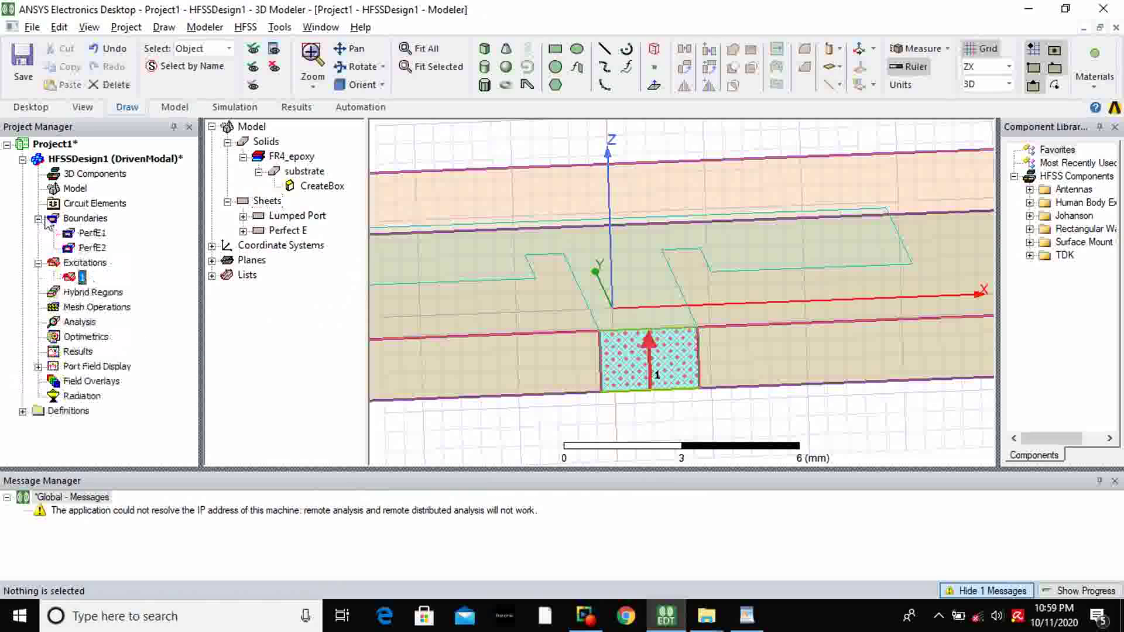
click(93, 233)
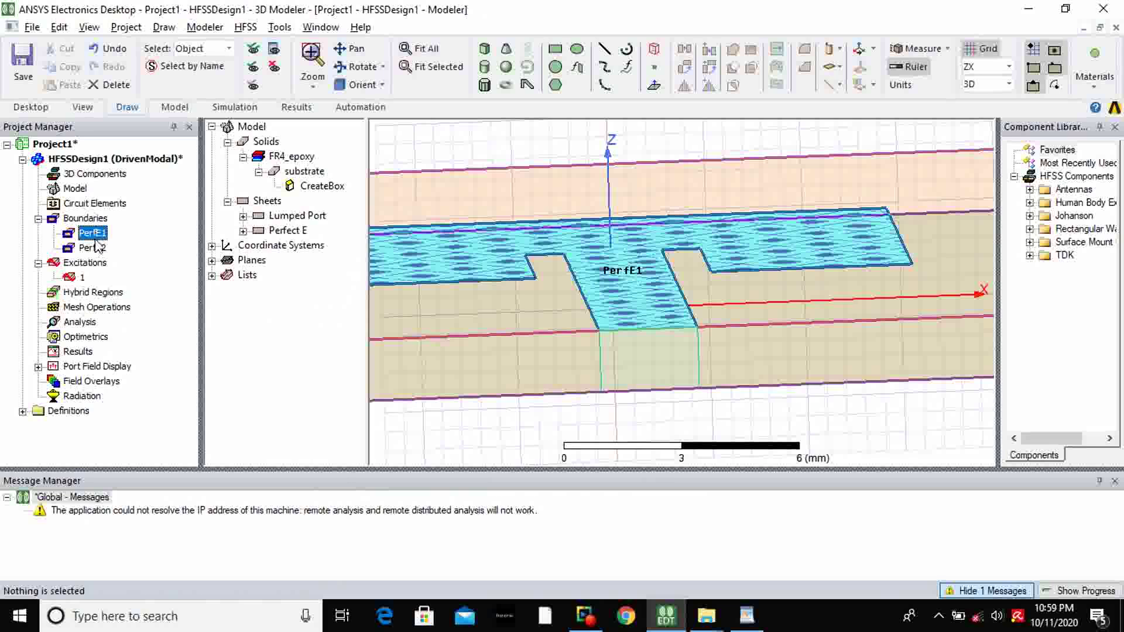
- Display the ground sheet's Perfect E boundary for checking, with the whole antenna in view
click(93, 249)
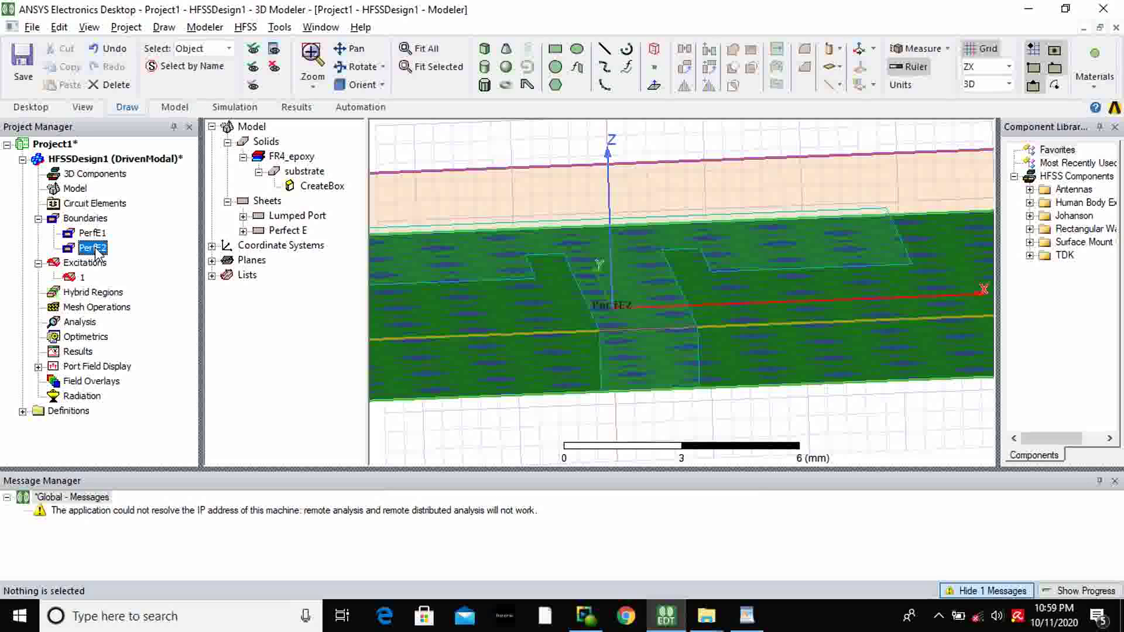
key(ctrl+d)
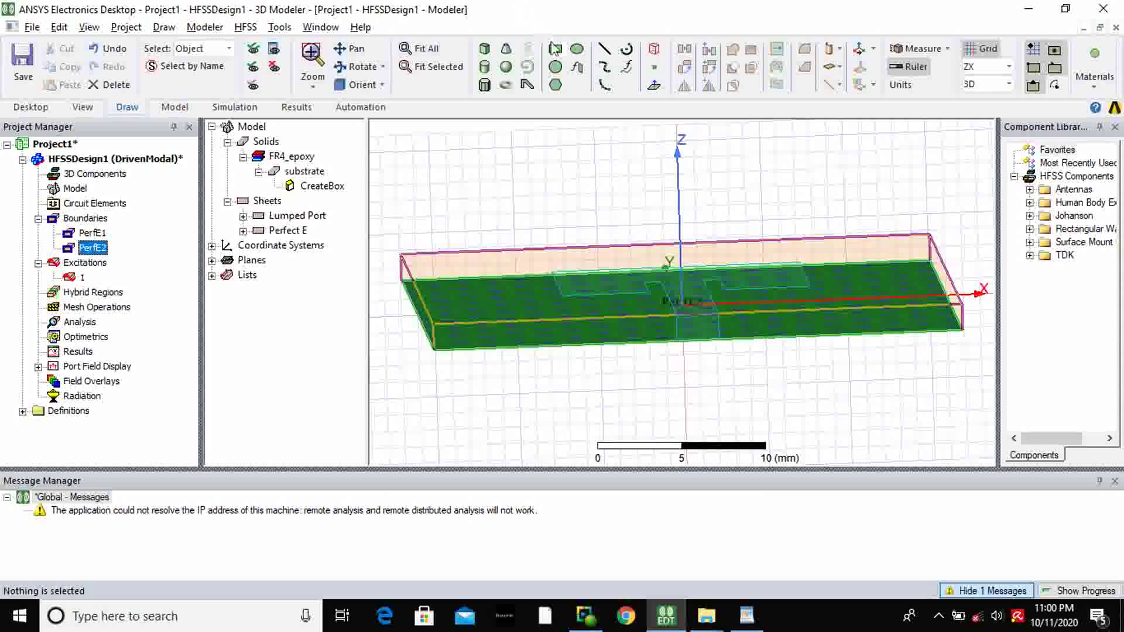
click(484, 48)
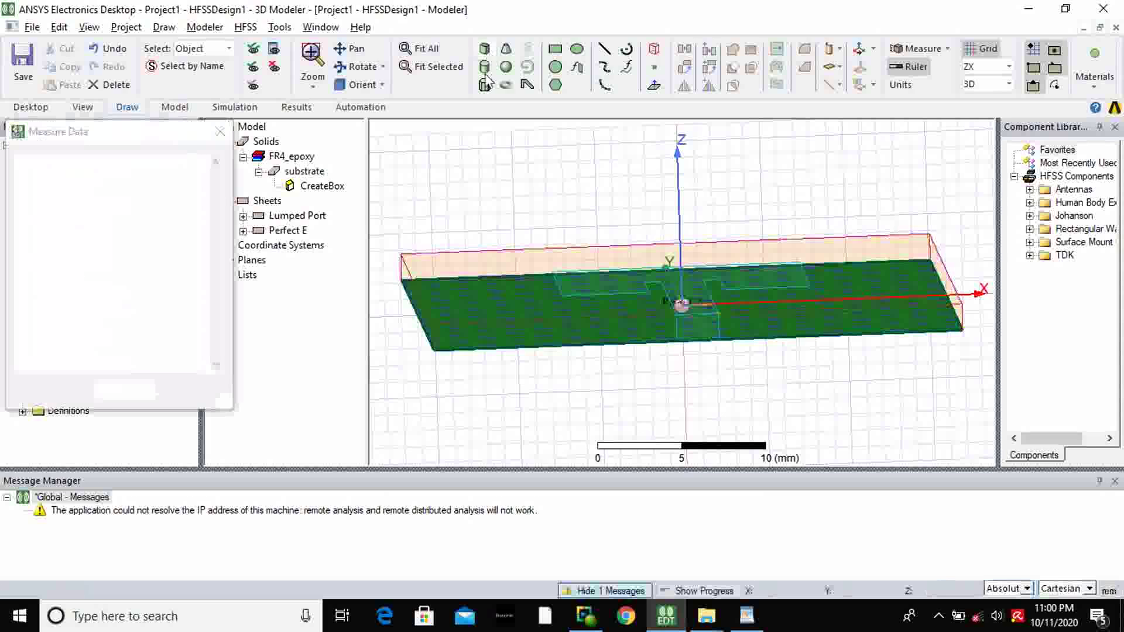
click(496, 168)
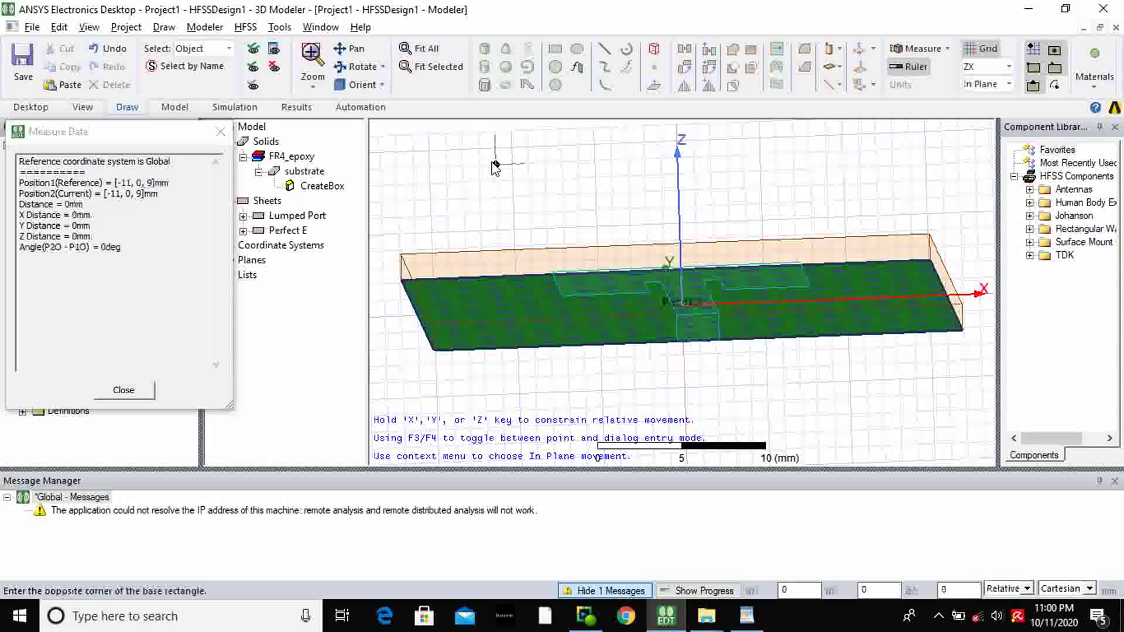
right_click(557, 222)
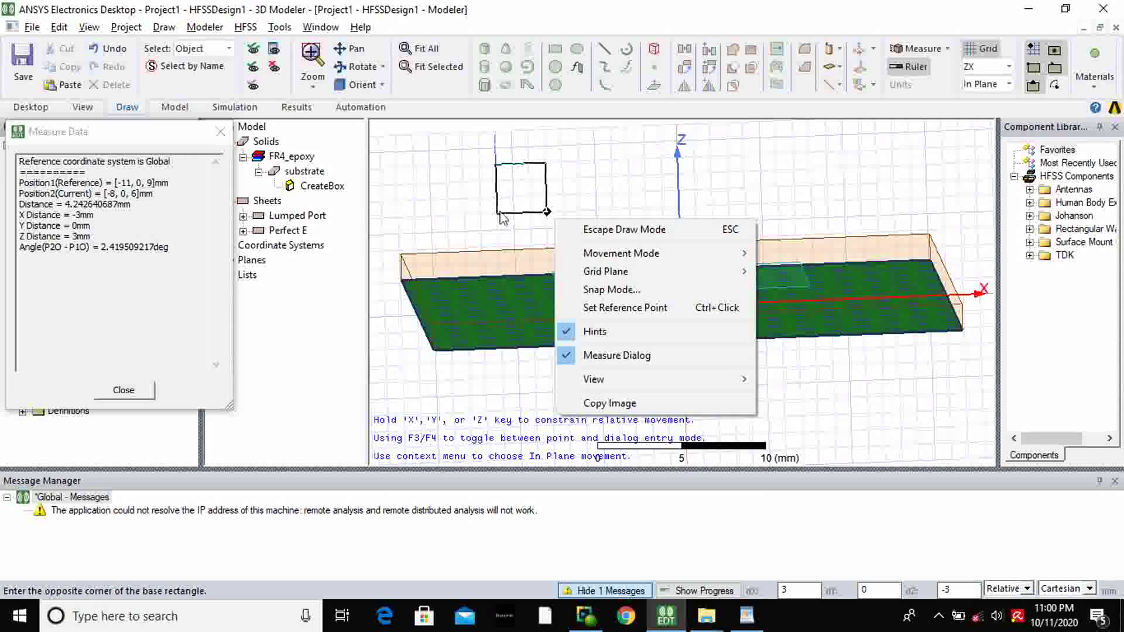
key(Escape)
key(Escape)
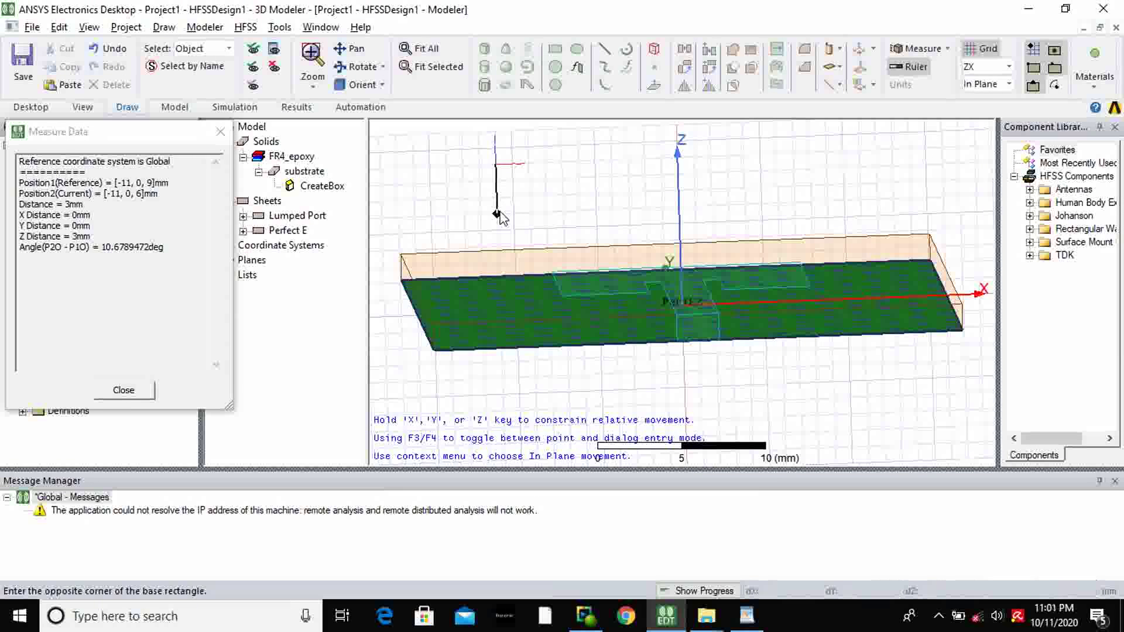
key(ctrl+z)
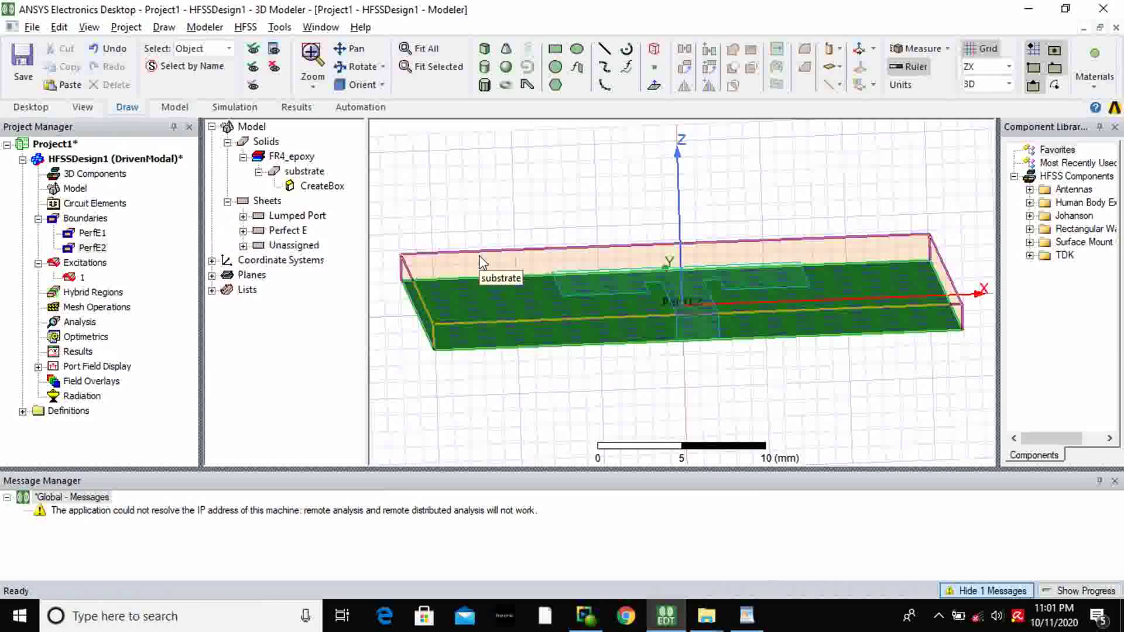
- Create an open region with a Radiation boundary at an operating frequency of 5.8 GHz, without an infinite ground plane
click(481, 262)
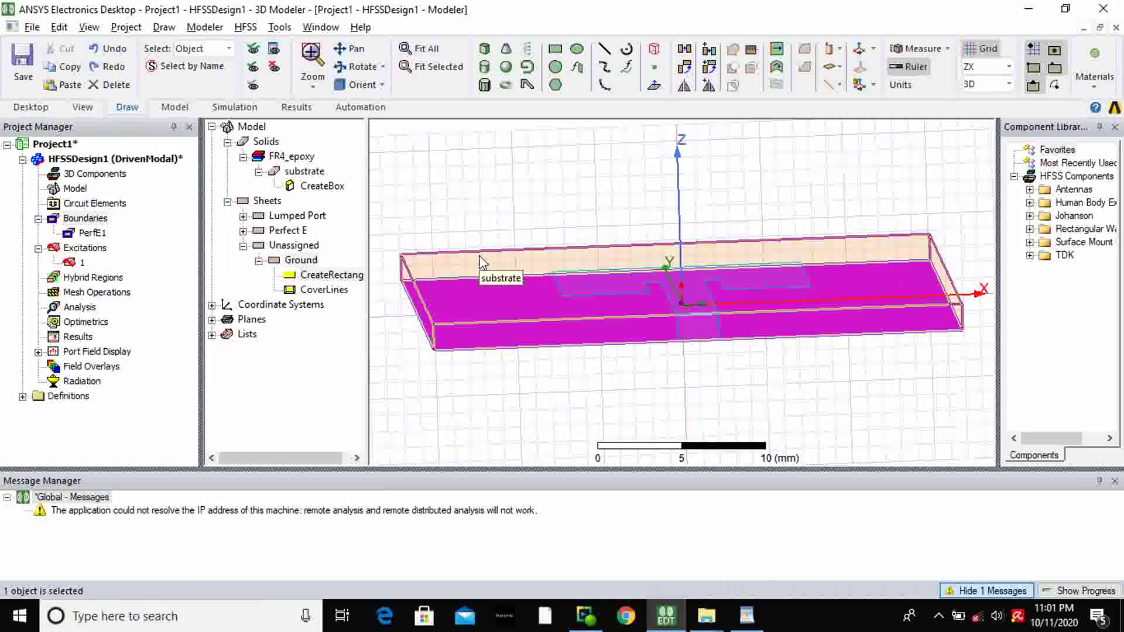
right_click(498, 394)
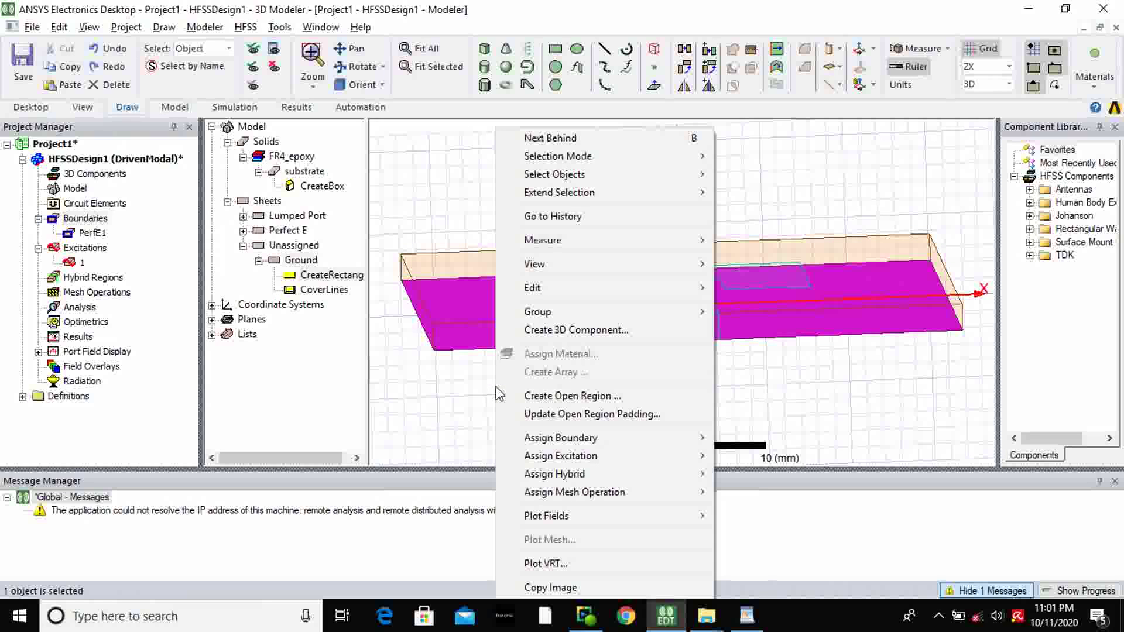
click(523, 397)
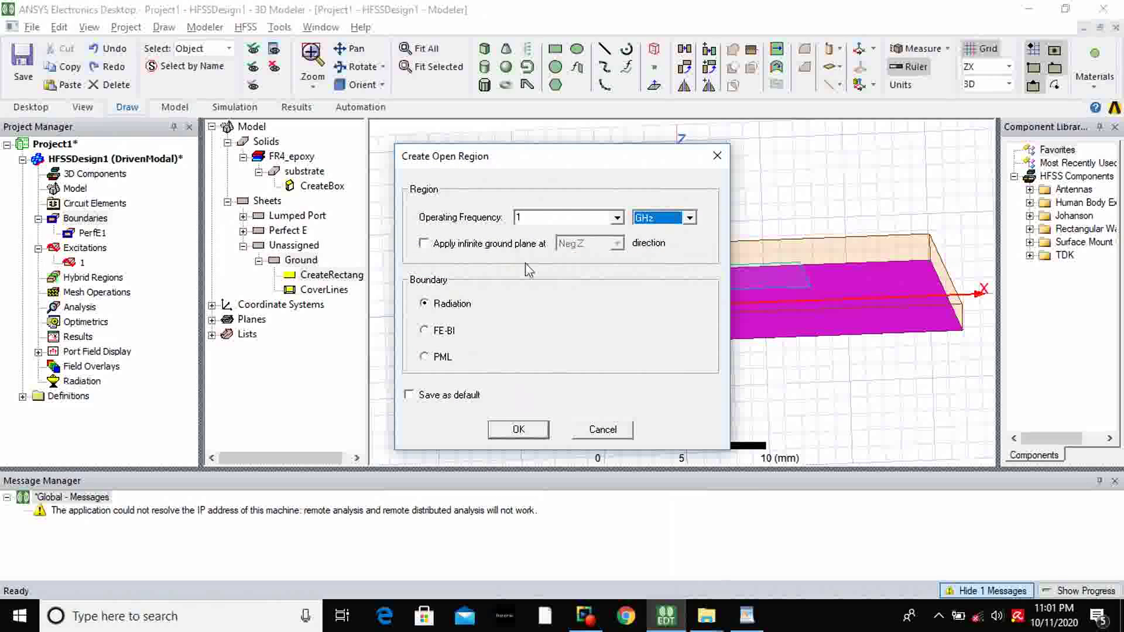
double_click(532, 216)
text(5)
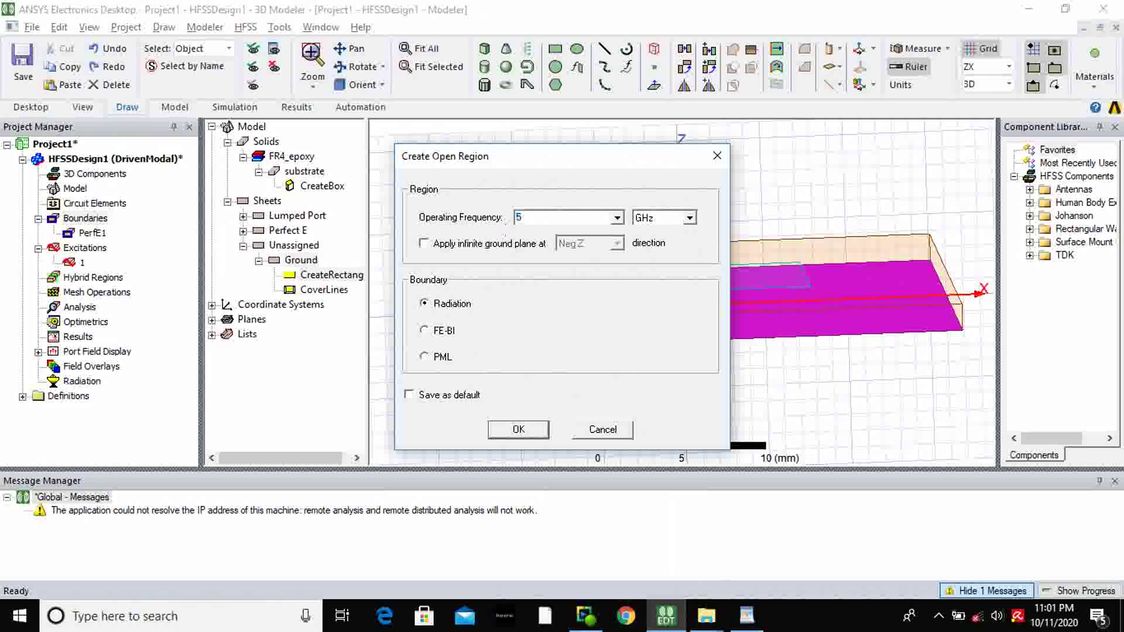
text(.8)
click(528, 431)
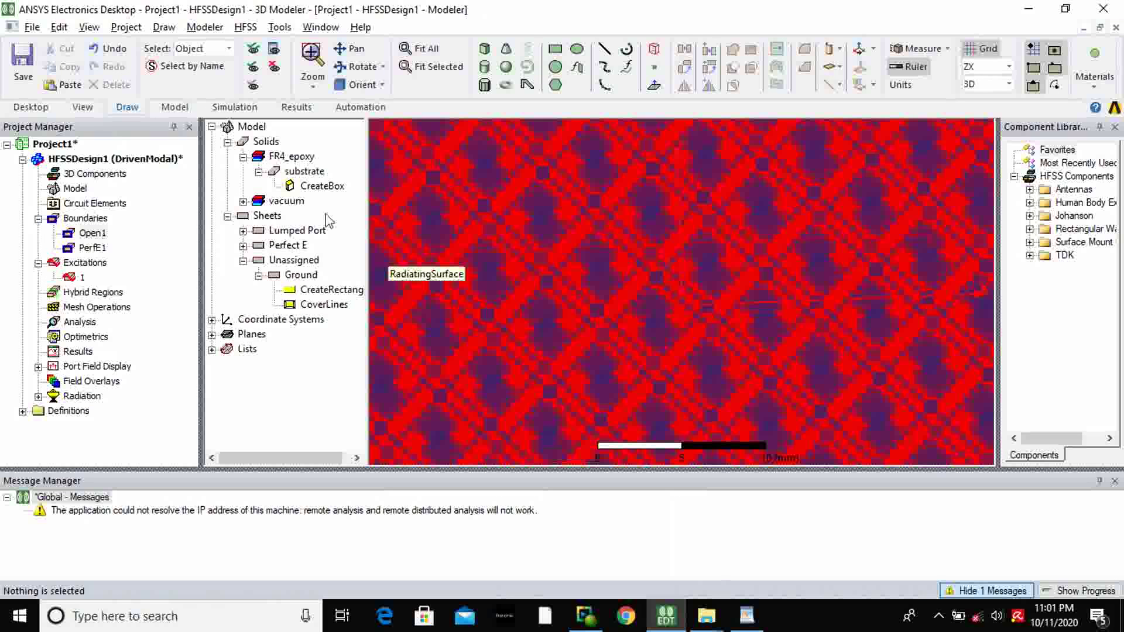
- Change the material of the RadiatingSurface solid to air from the material library
click(243, 201)
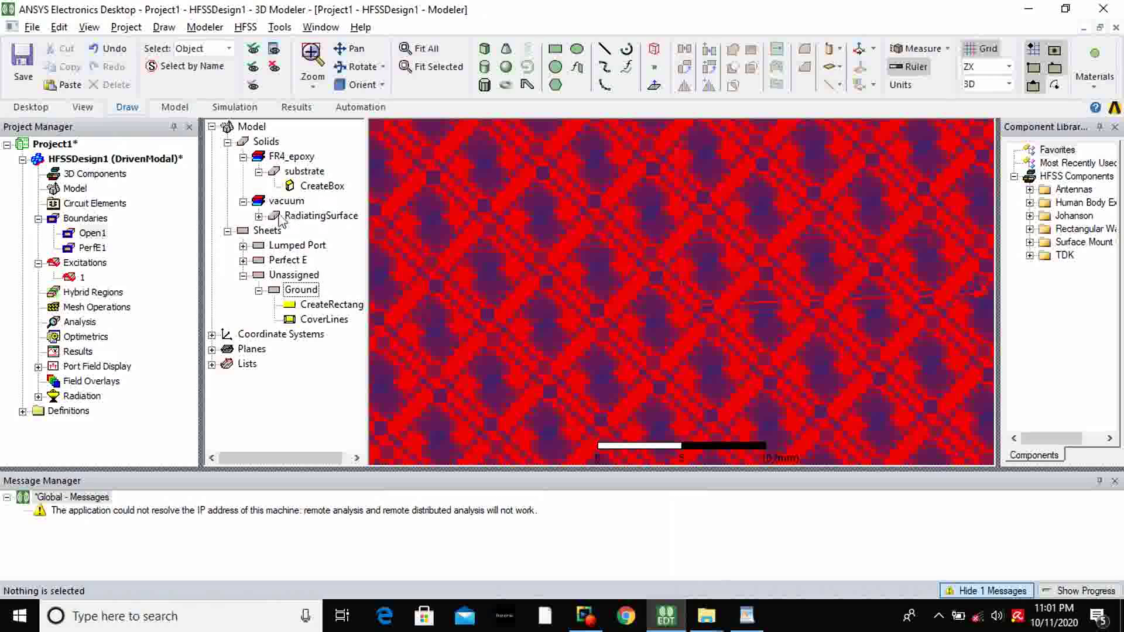
click(258, 216)
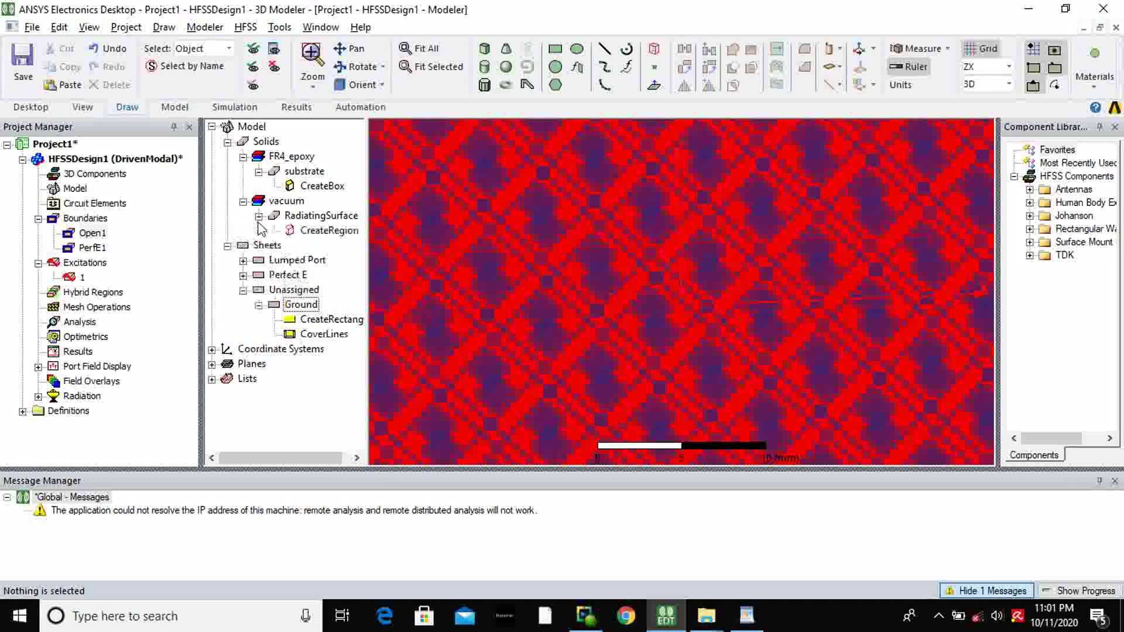
click(307, 218)
double_click(306, 220)
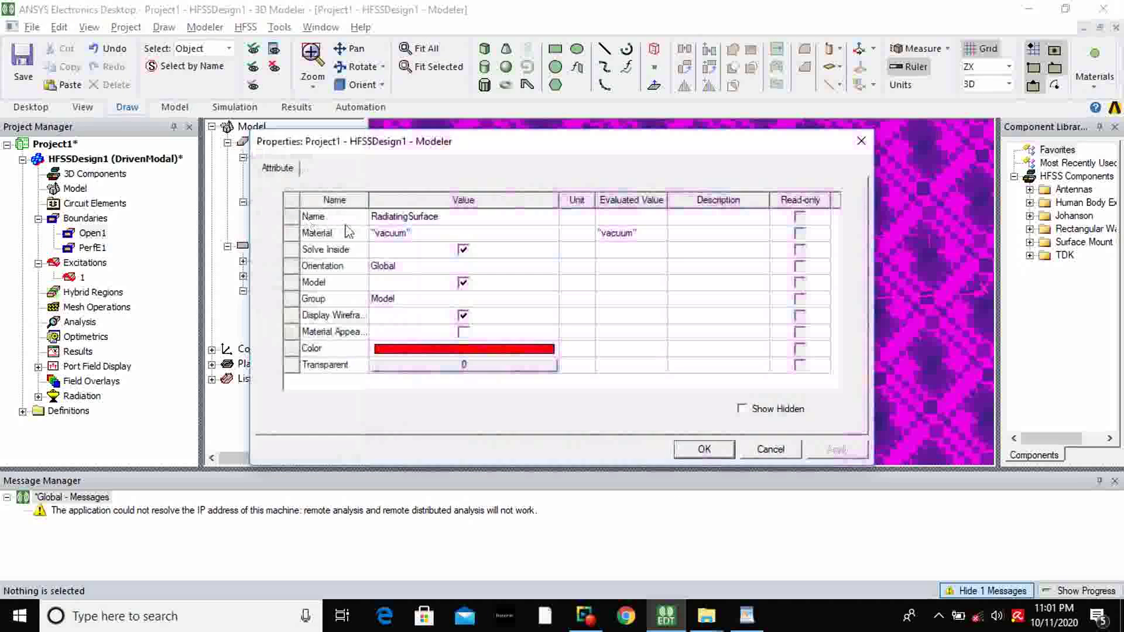
click(394, 234)
click(394, 234)
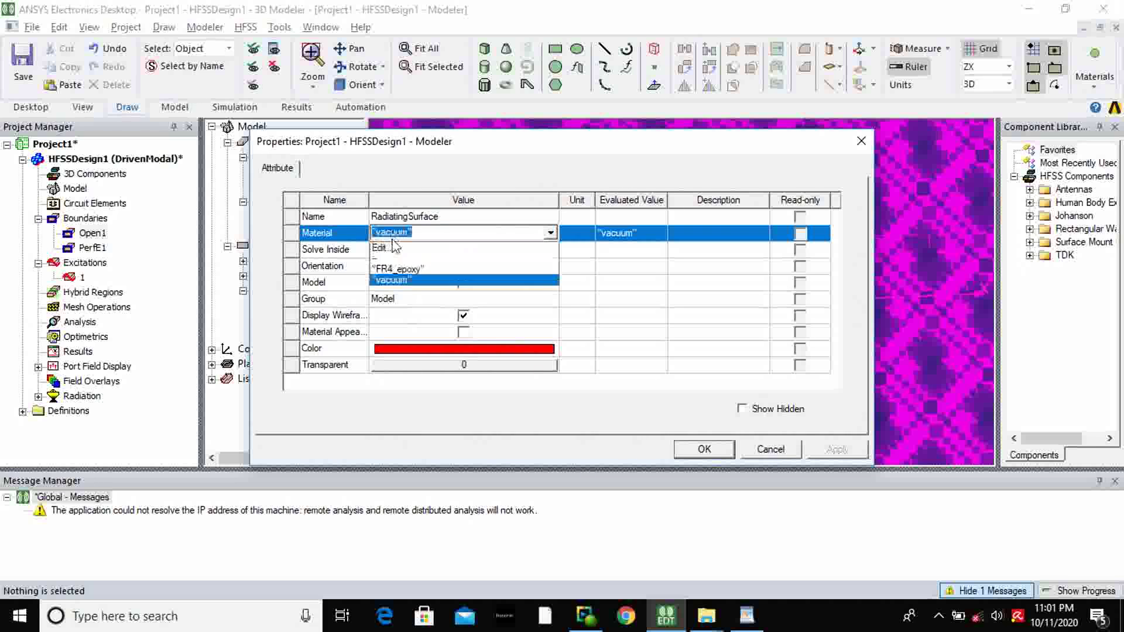
click(394, 247)
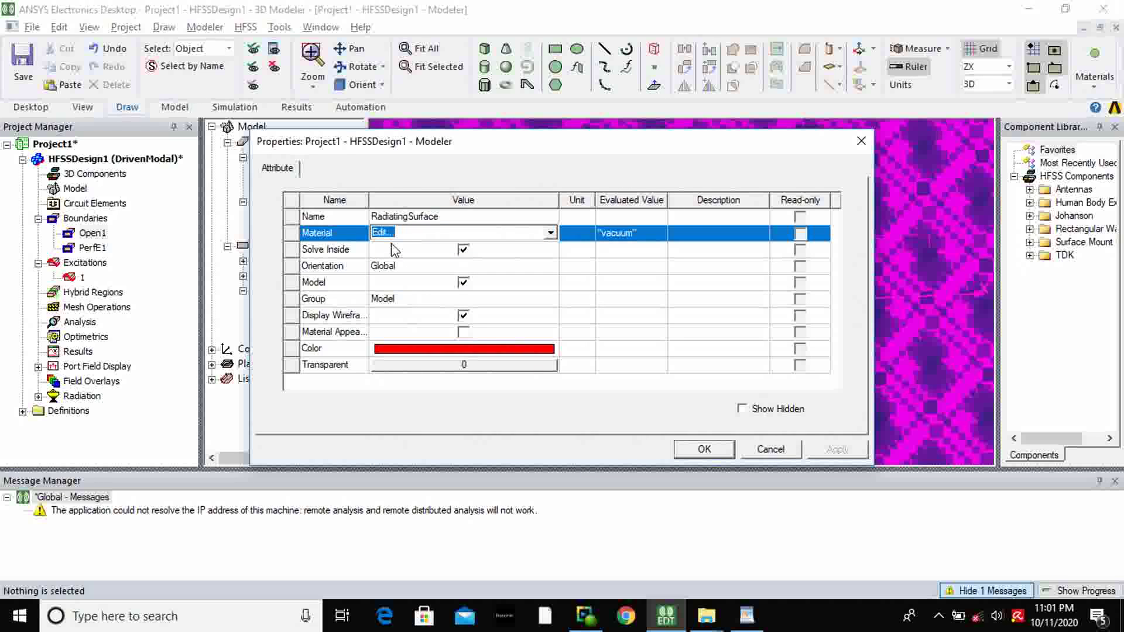
click(392, 244)
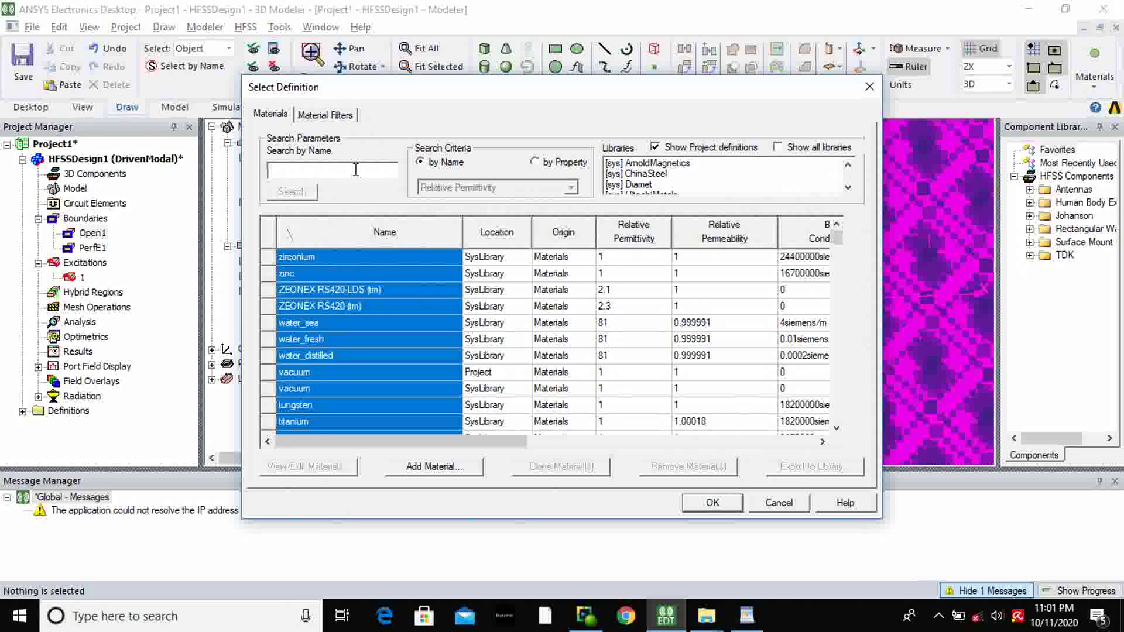
text(a)
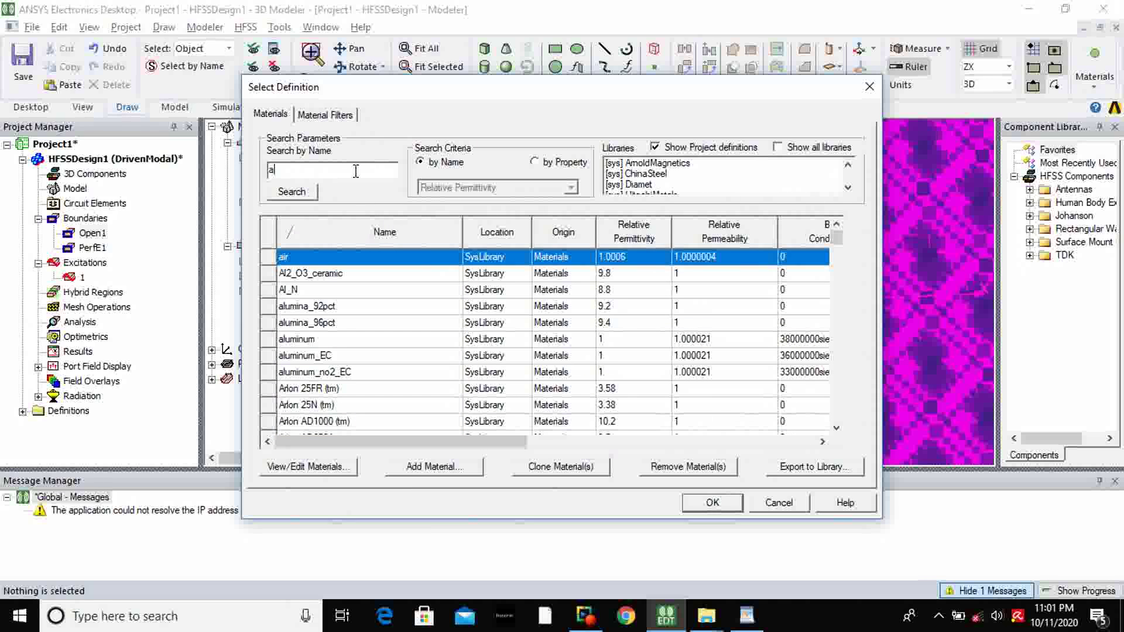
click(711, 502)
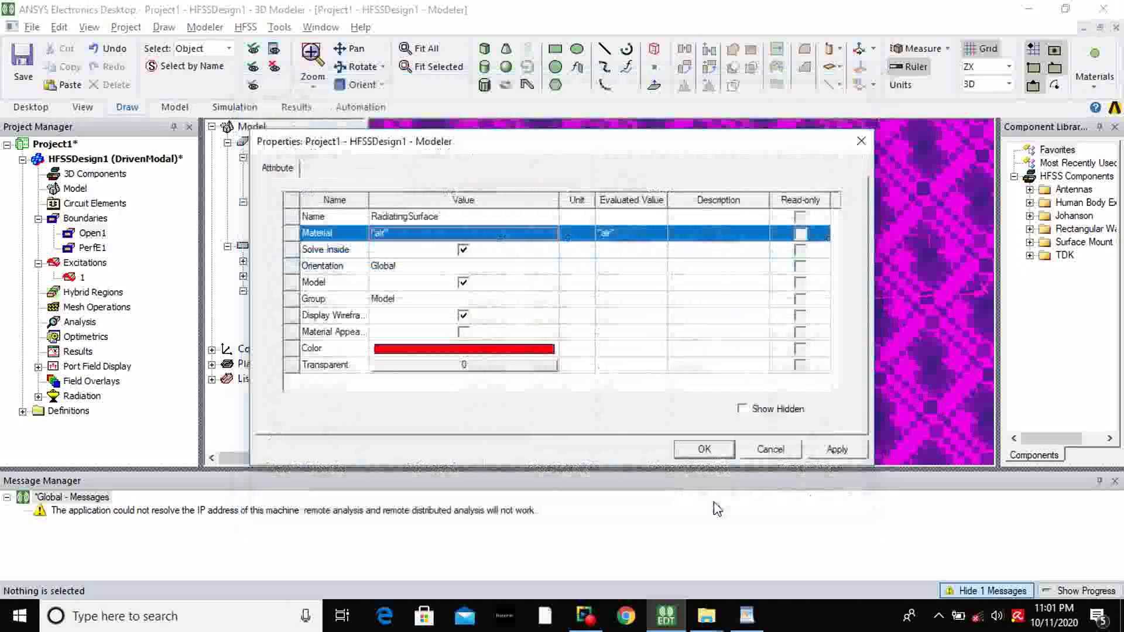
- Set the RadiatingSurface's transparency to 0.94, keeping its red color, and clear the selection to show the antenna inside the whole region
click(545, 350)
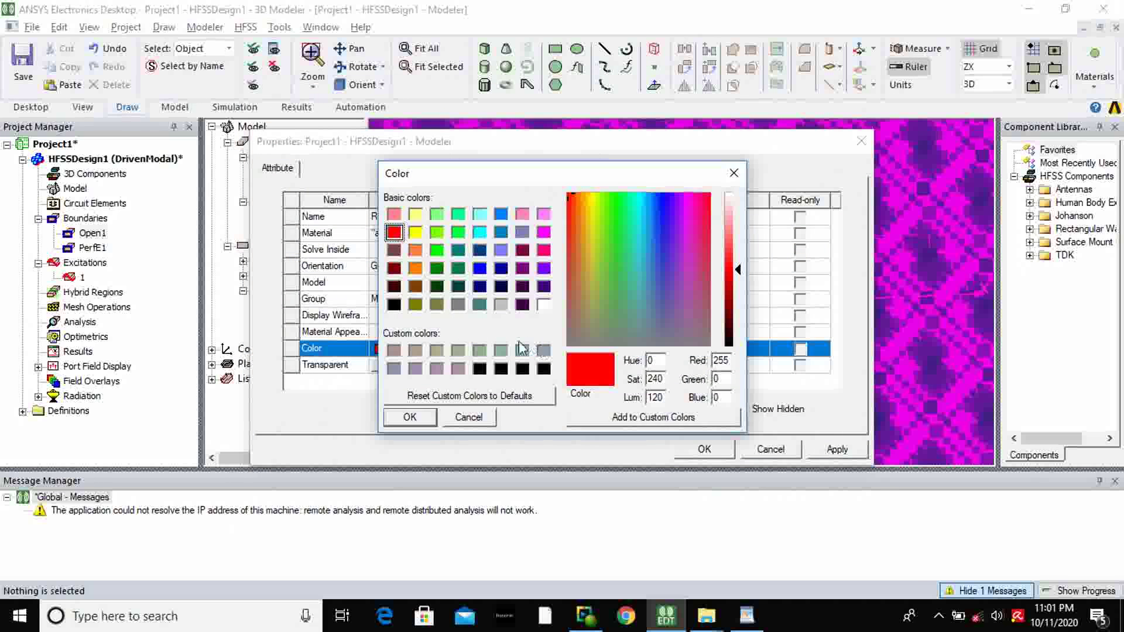
click(428, 421)
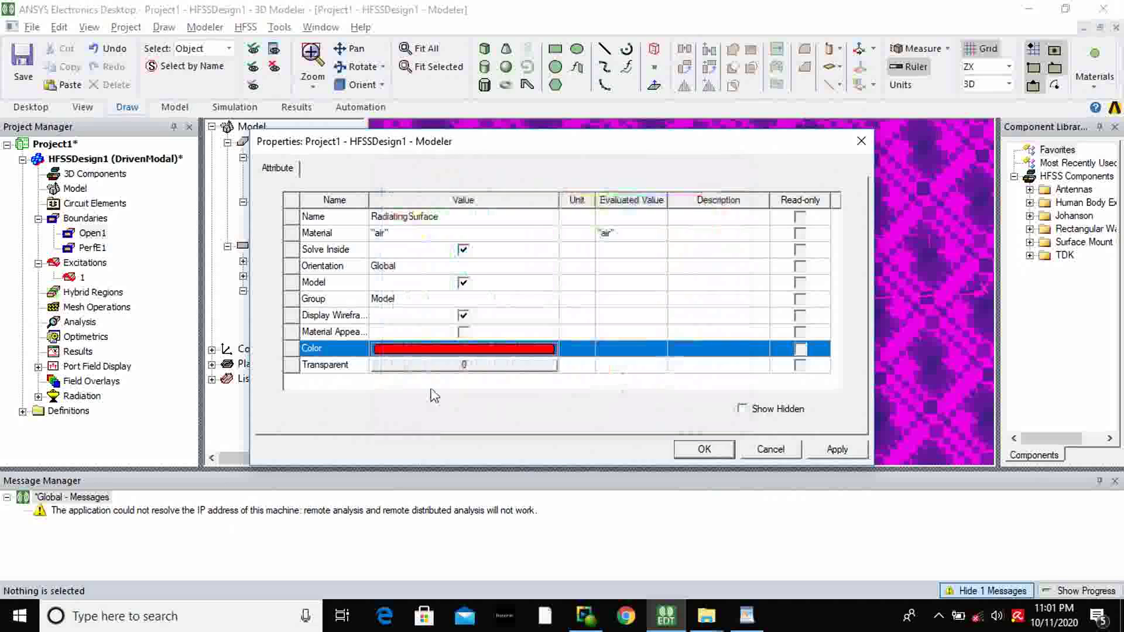
click(441, 370)
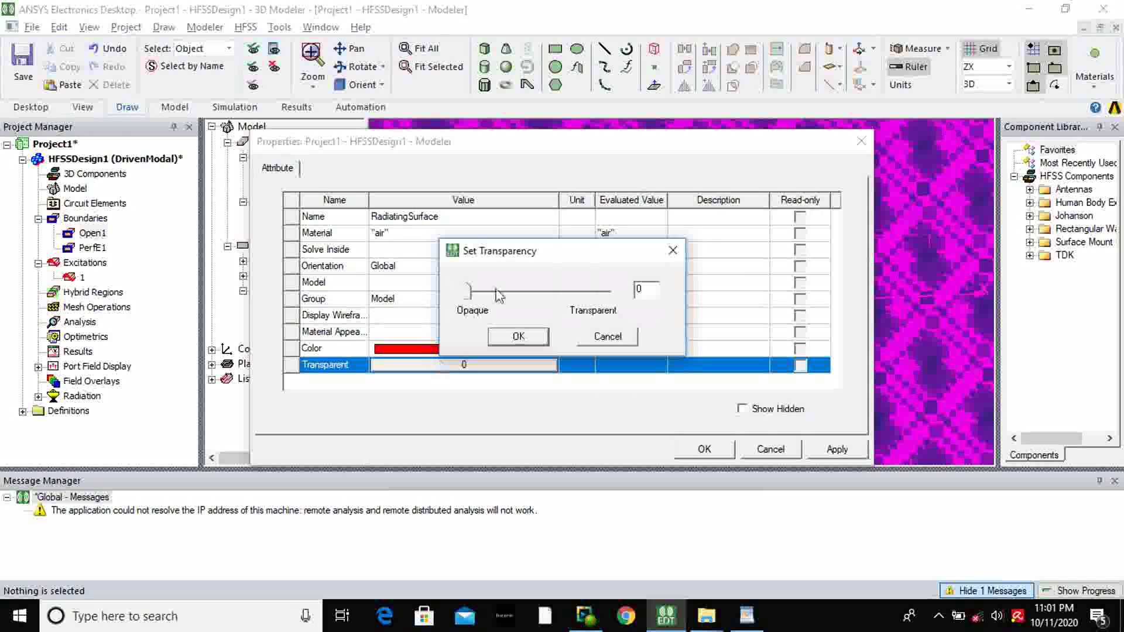
drag(470, 291, 601, 296)
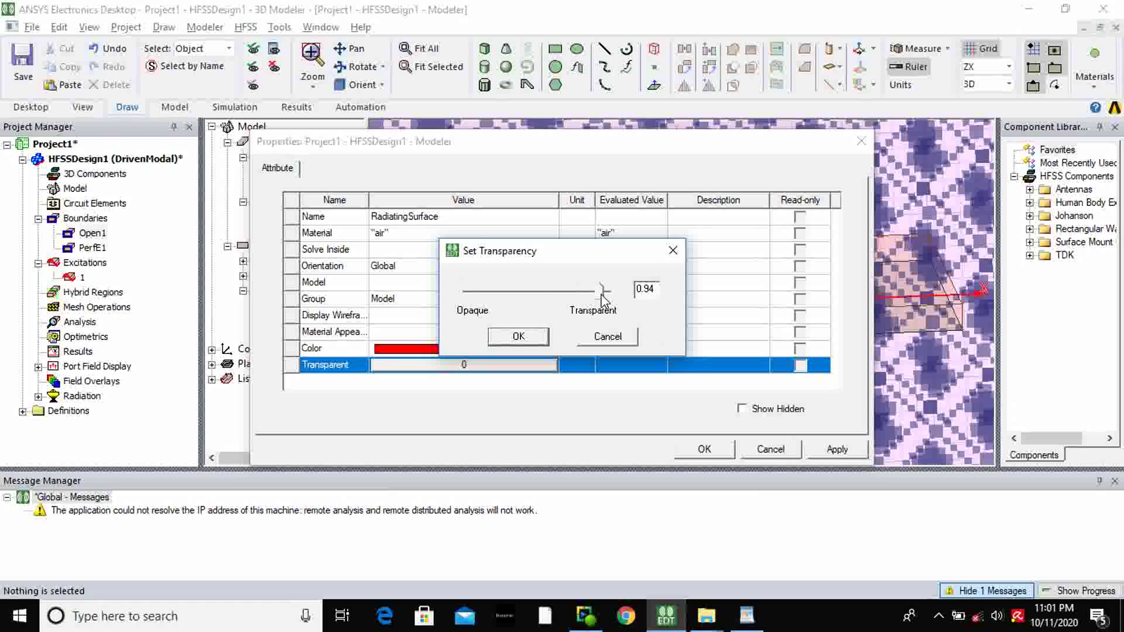
click(509, 337)
click(837, 449)
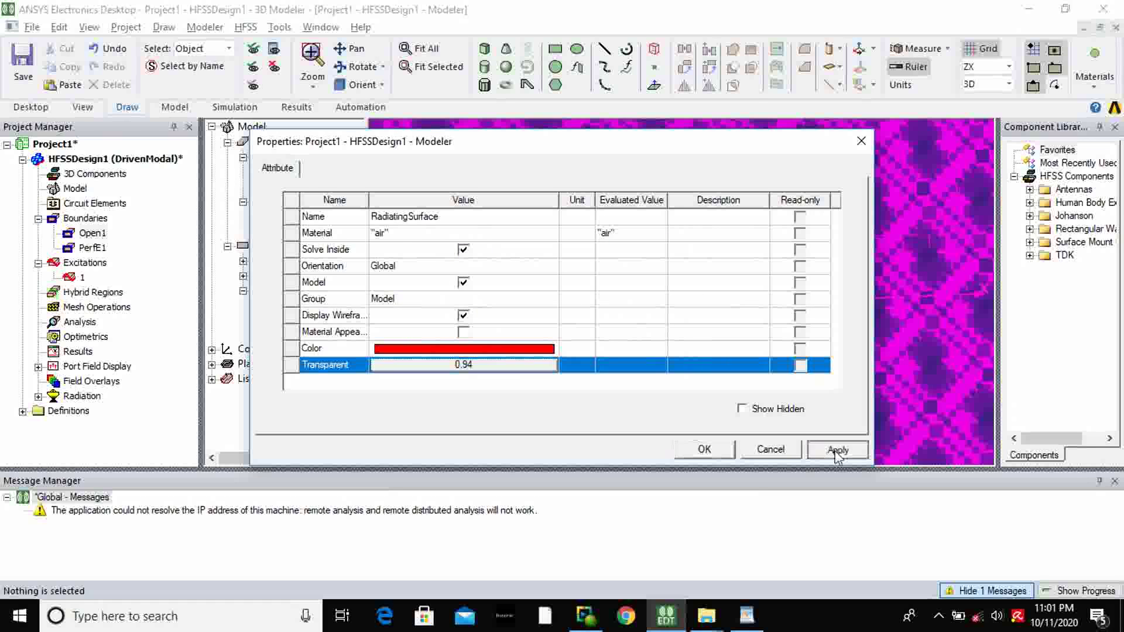
click(725, 452)
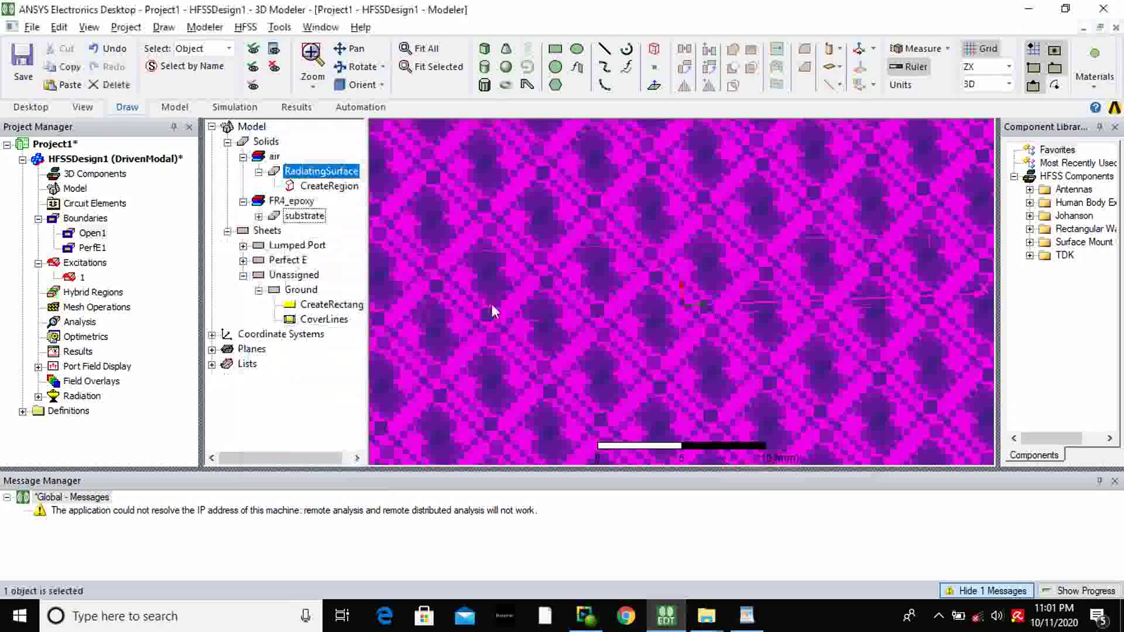
click(477, 307)
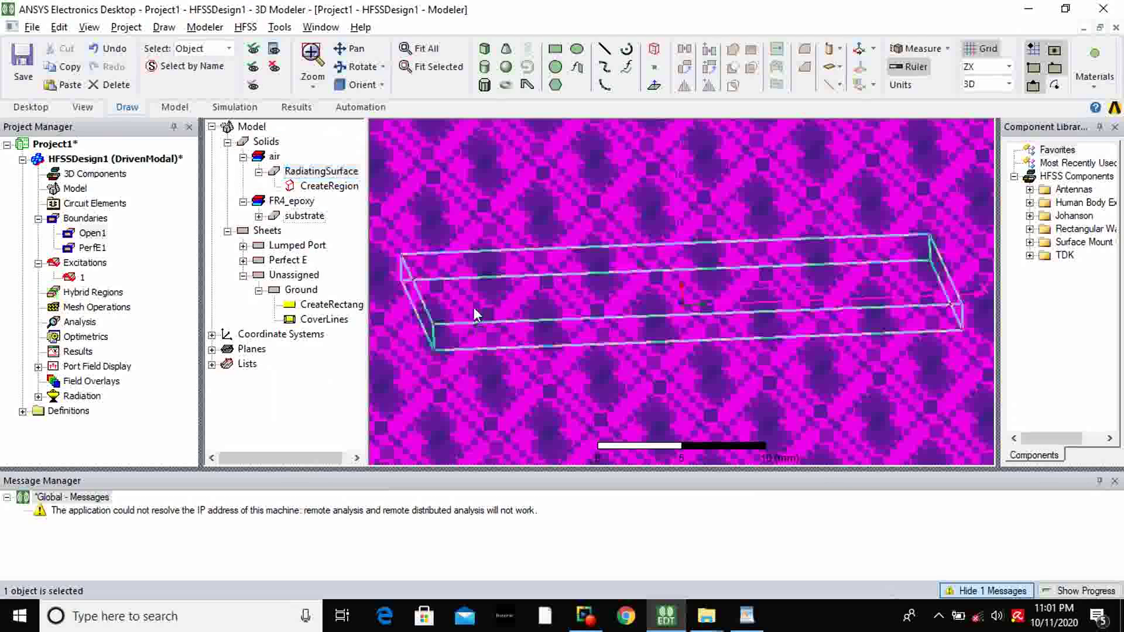
click(343, 369)
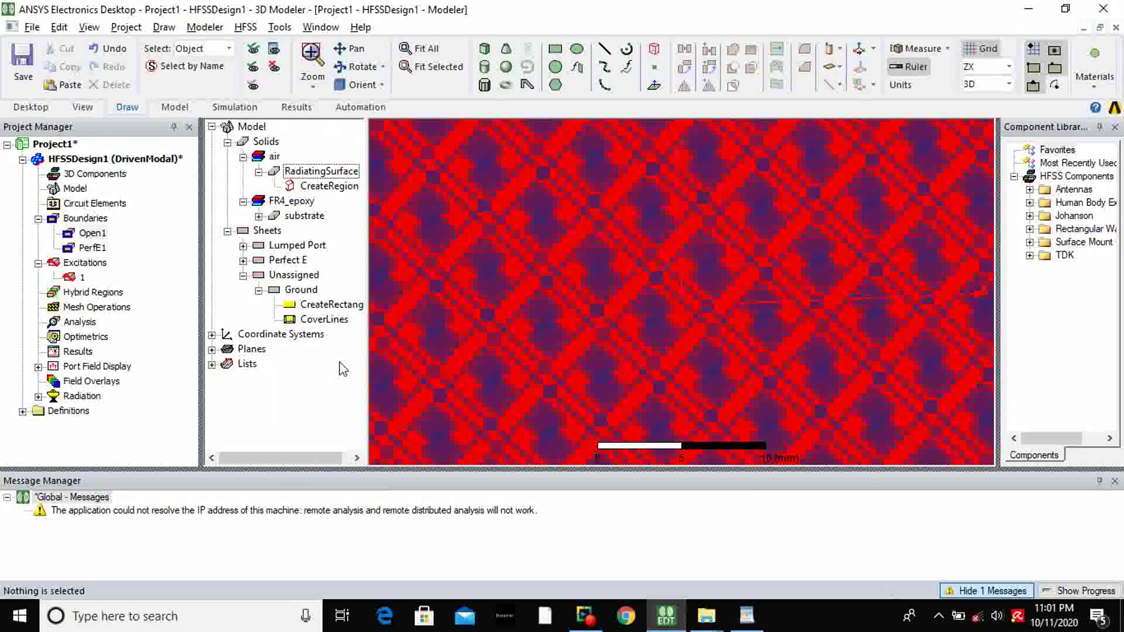
key(ctrl+d)
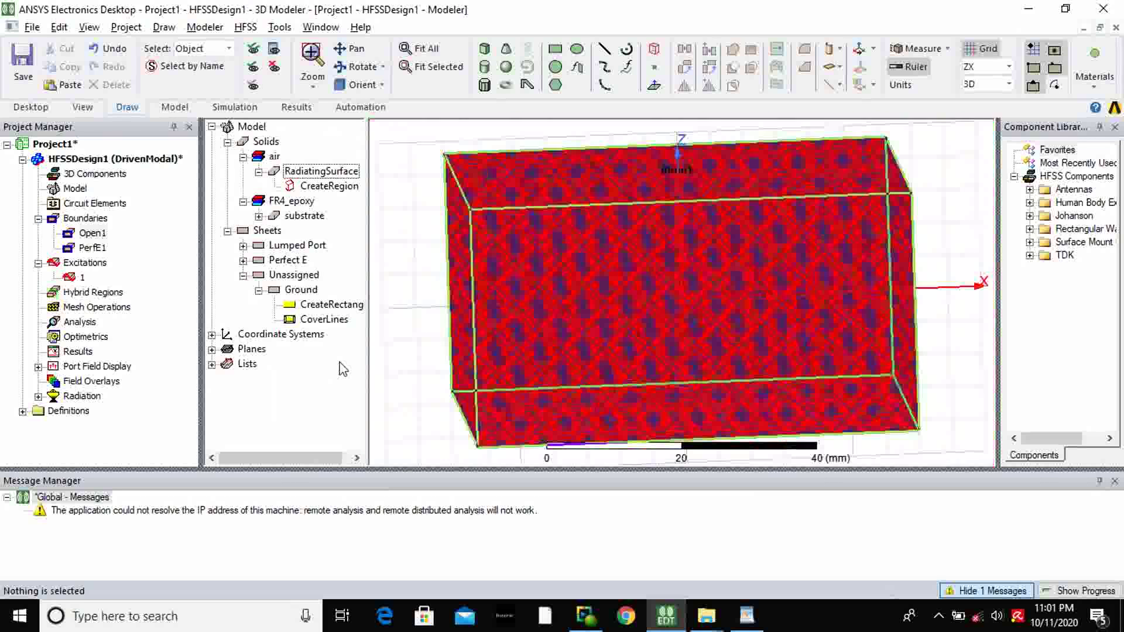
click(408, 364)
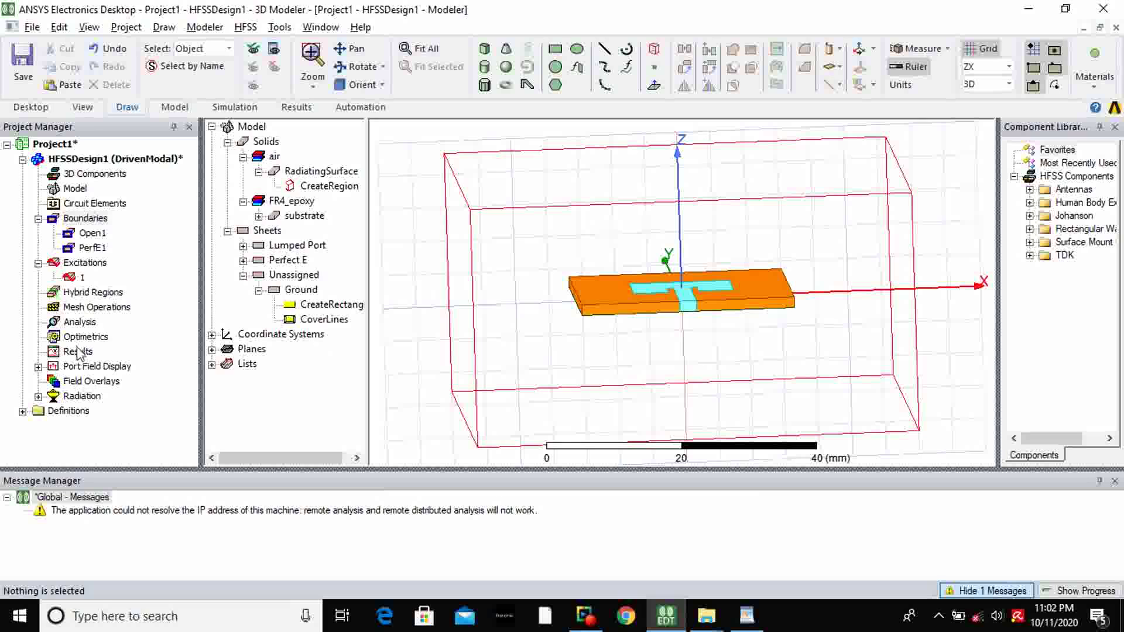
- Add a driven solution setup with a single solution frequency of 5.8 GHz, keeping 6 passes and a maximum delta S of 0.02
right_click(76, 322)
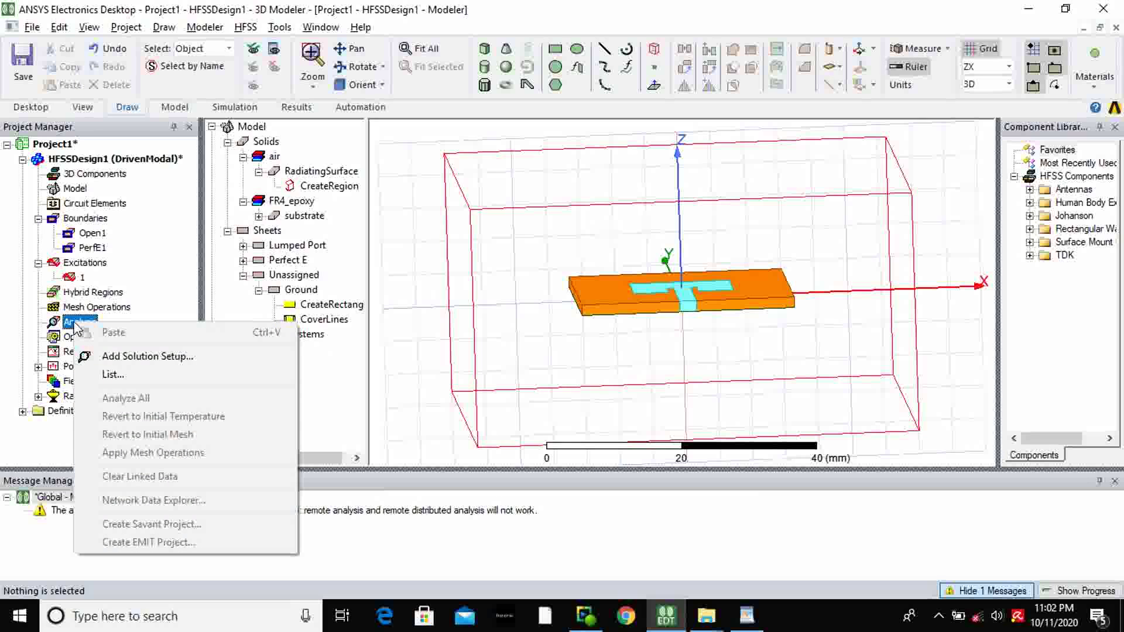
click(109, 359)
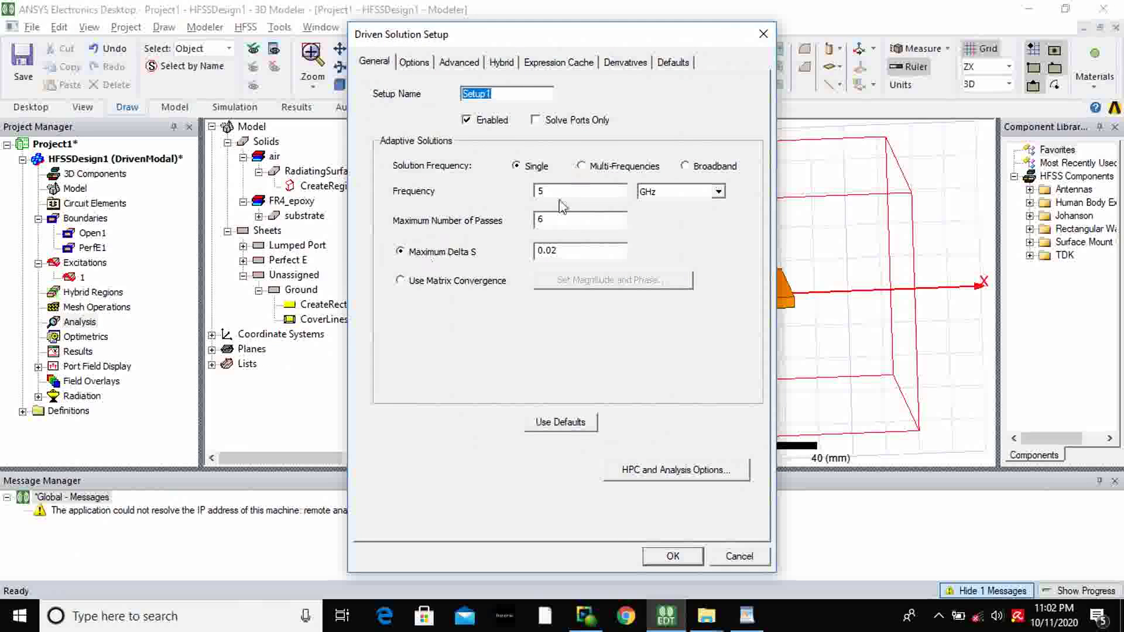
click(557, 194)
text(5.8)
click(673, 556)
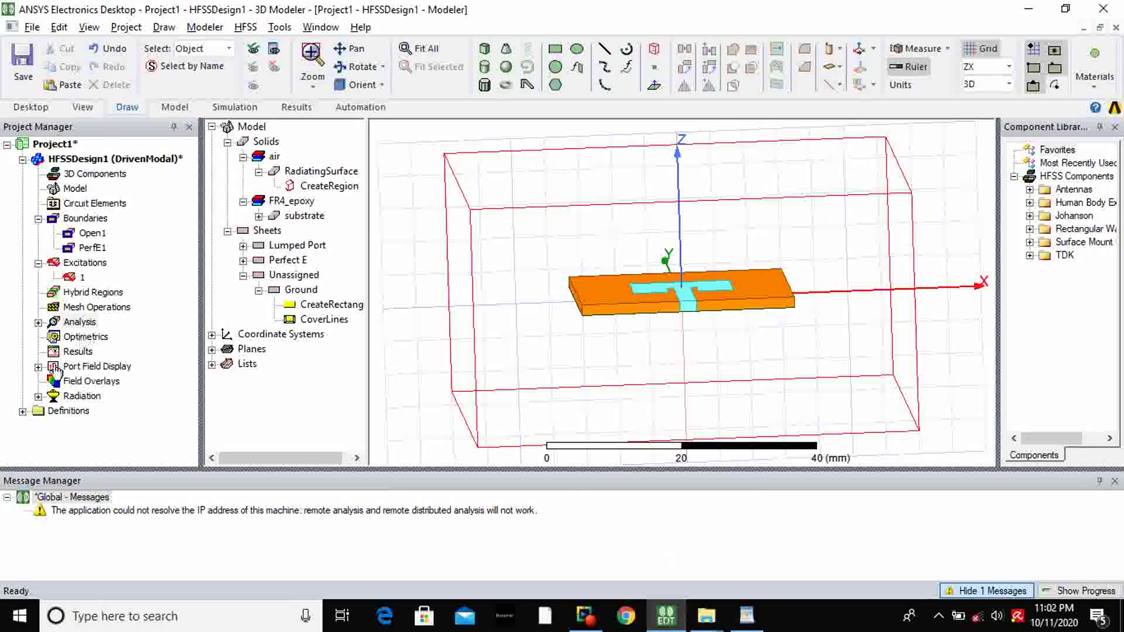
- Add a frequency sweep to Setup1 and set its sweep type to Fast
double_click(92, 324)
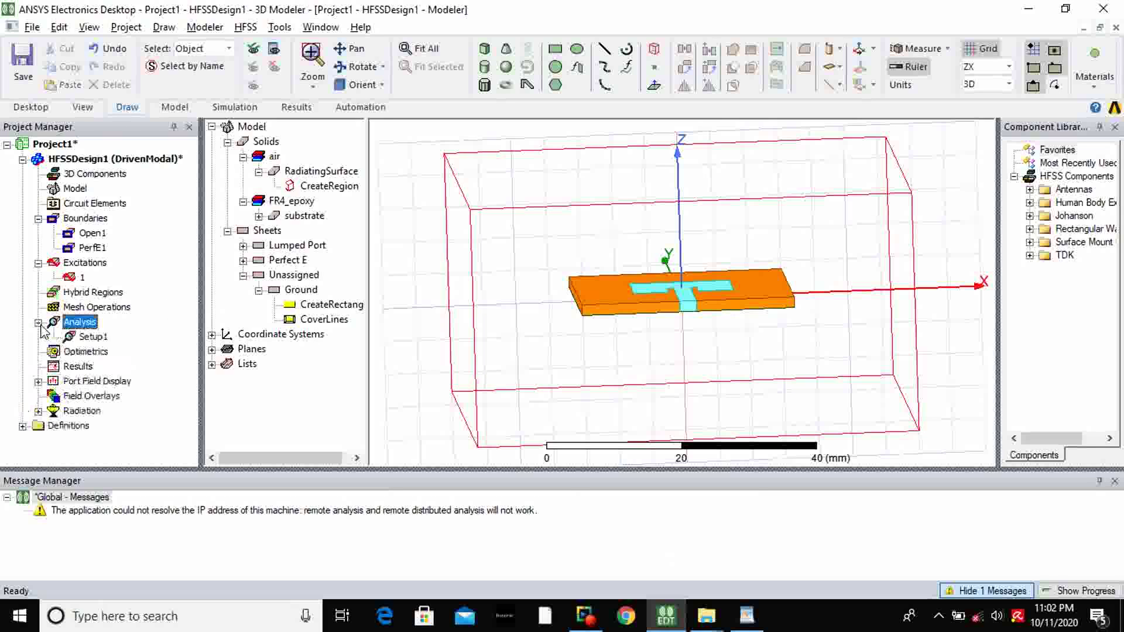
right_click(97, 338)
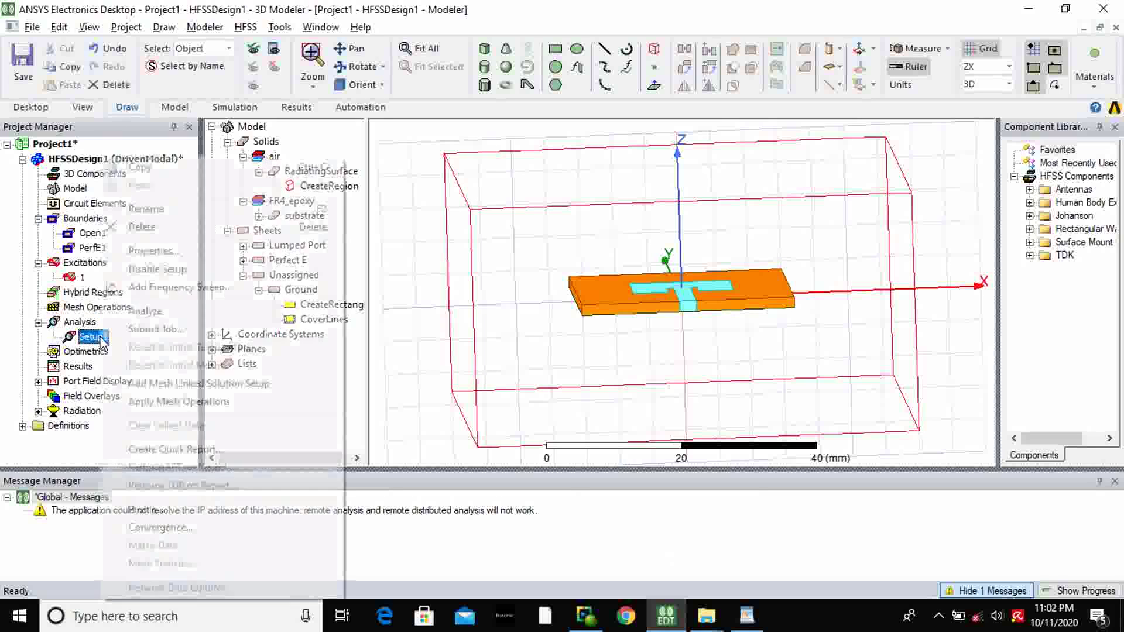
click(146, 287)
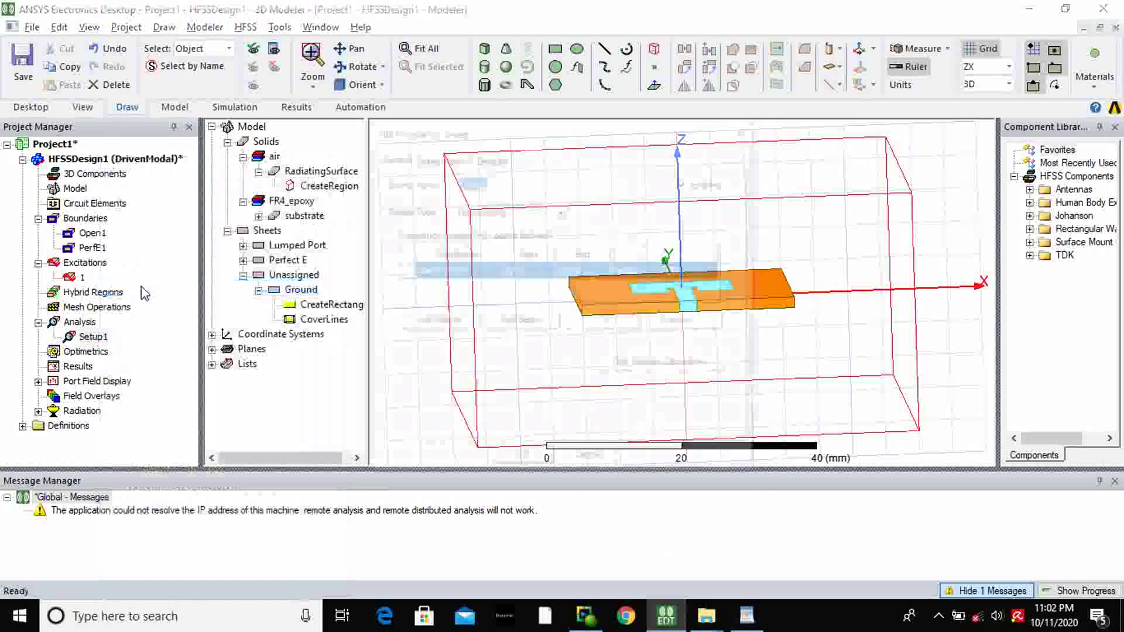
click(484, 212)
click(485, 246)
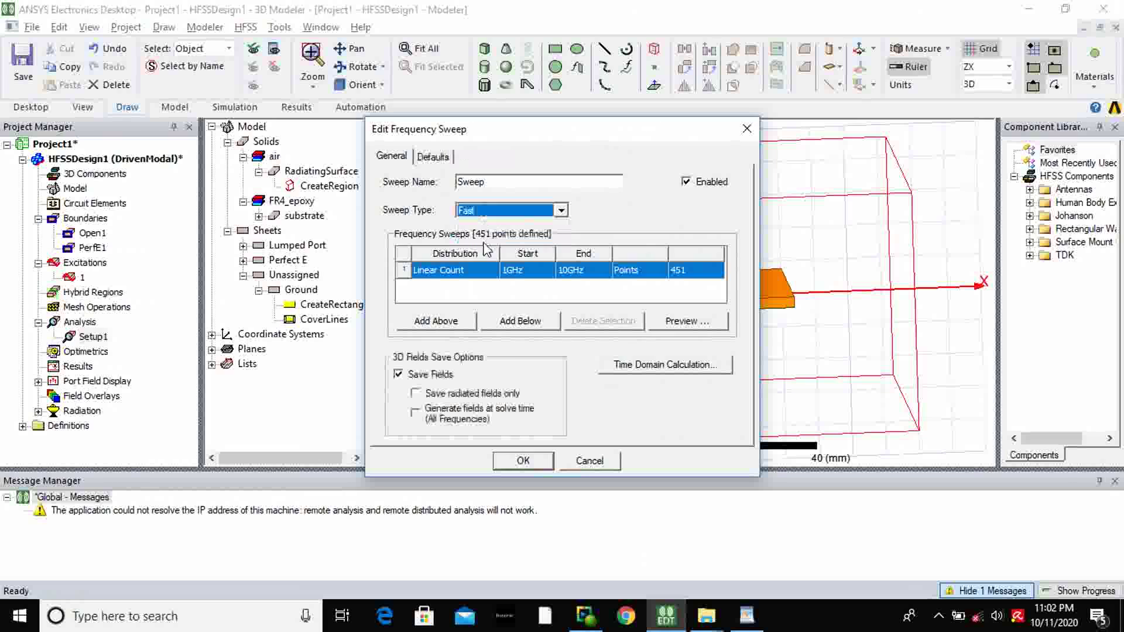
- Set the linear count sweep range from 4 GHz to 6 GHz, keeping 451 points, and accept the sweep
click(512, 275)
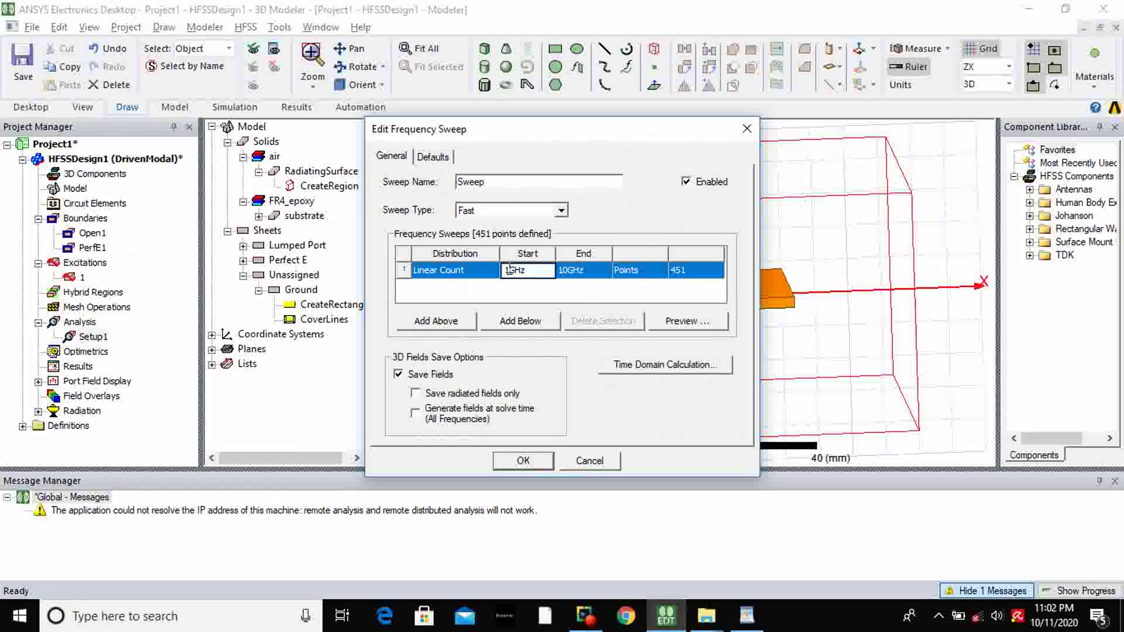
text(4)
click(570, 274)
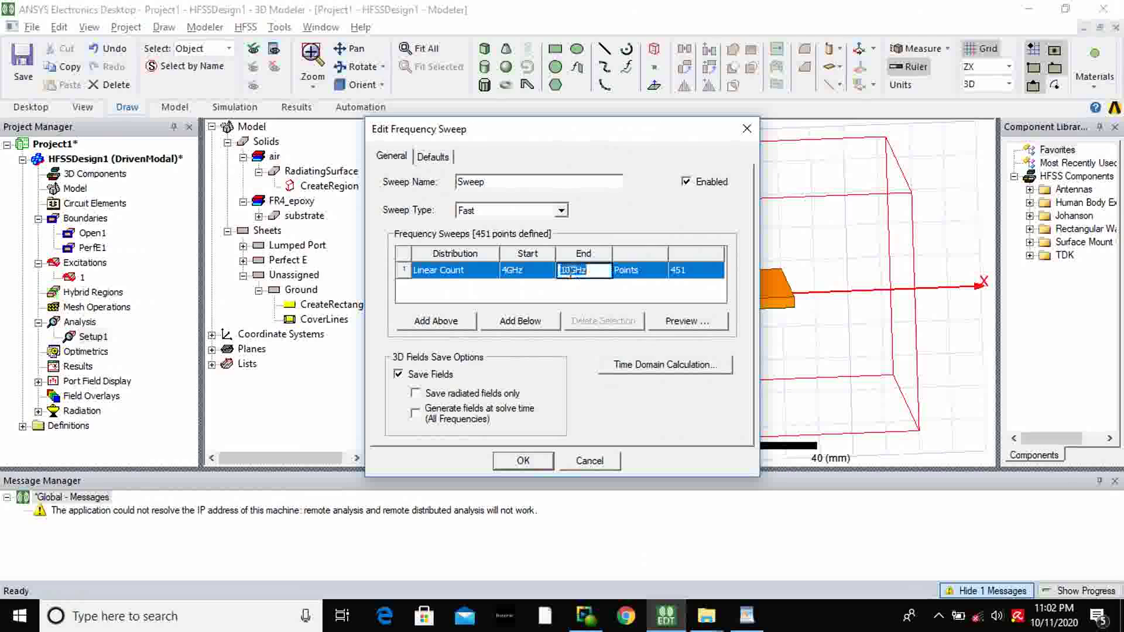
key(BackSpace)
key(BackSpace)
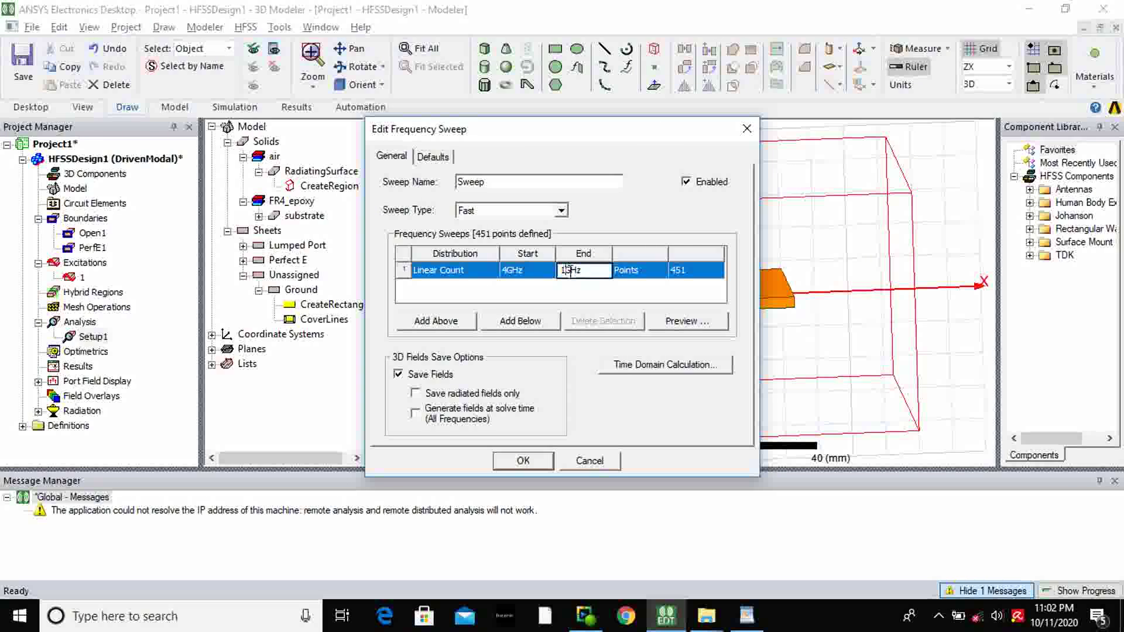
text(6)
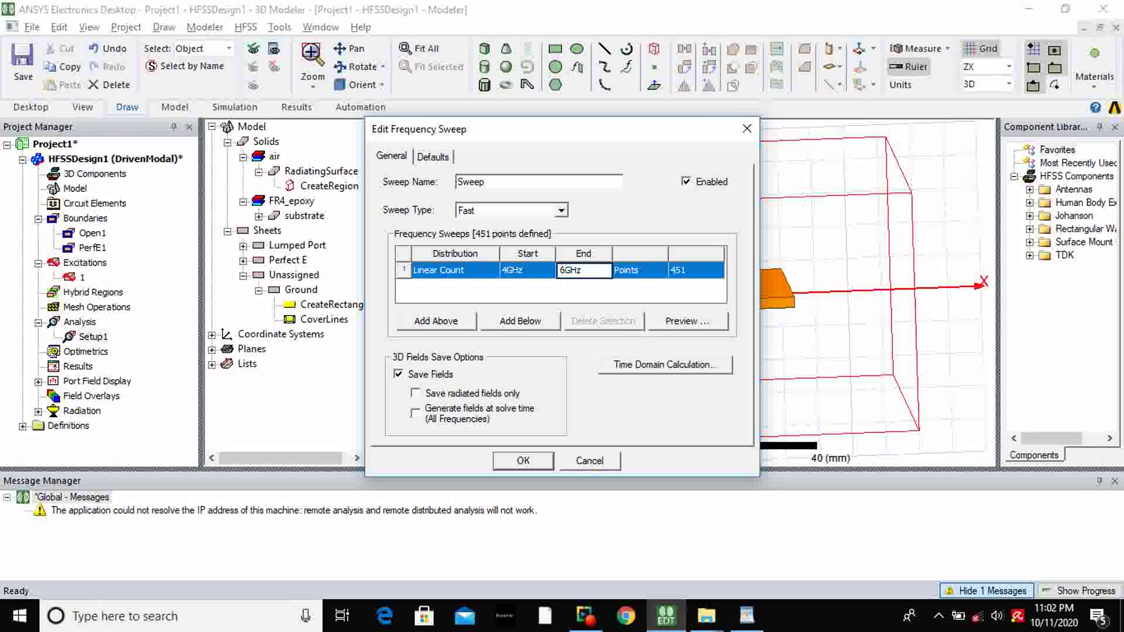
click(543, 467)
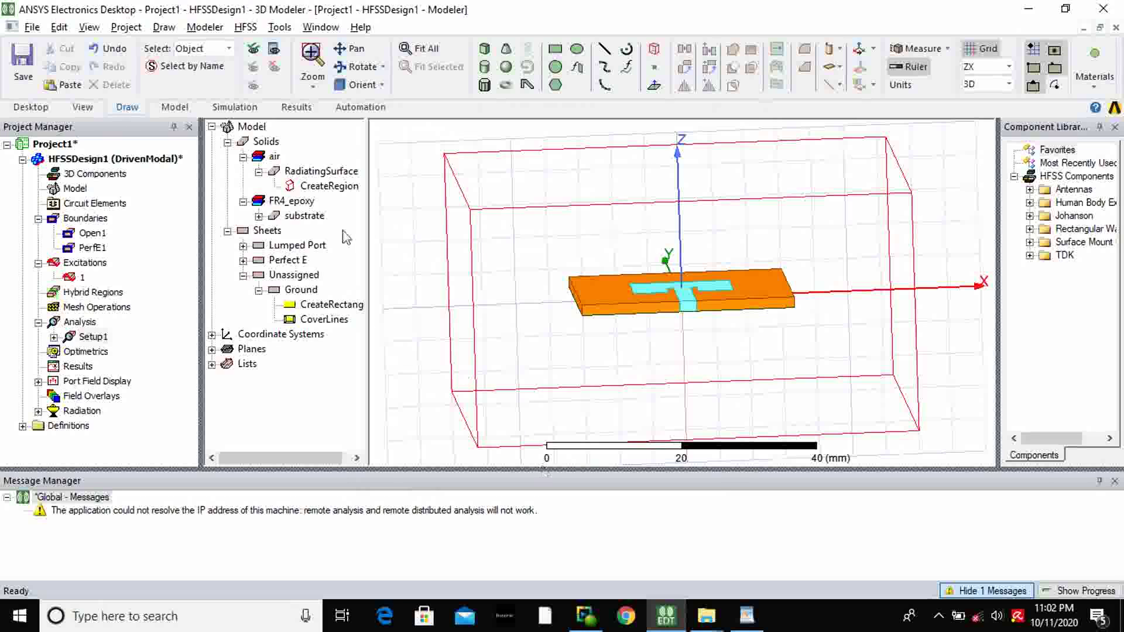
- Run a validation check on the design, close its report and clear any object selection in the model
click(246, 27)
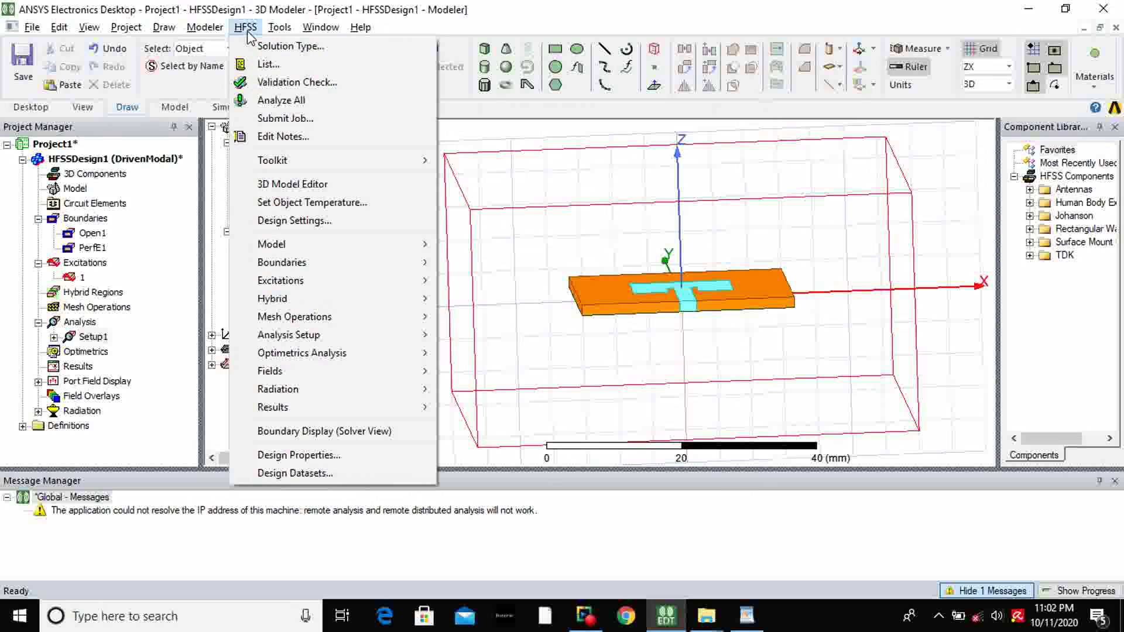
click(281, 81)
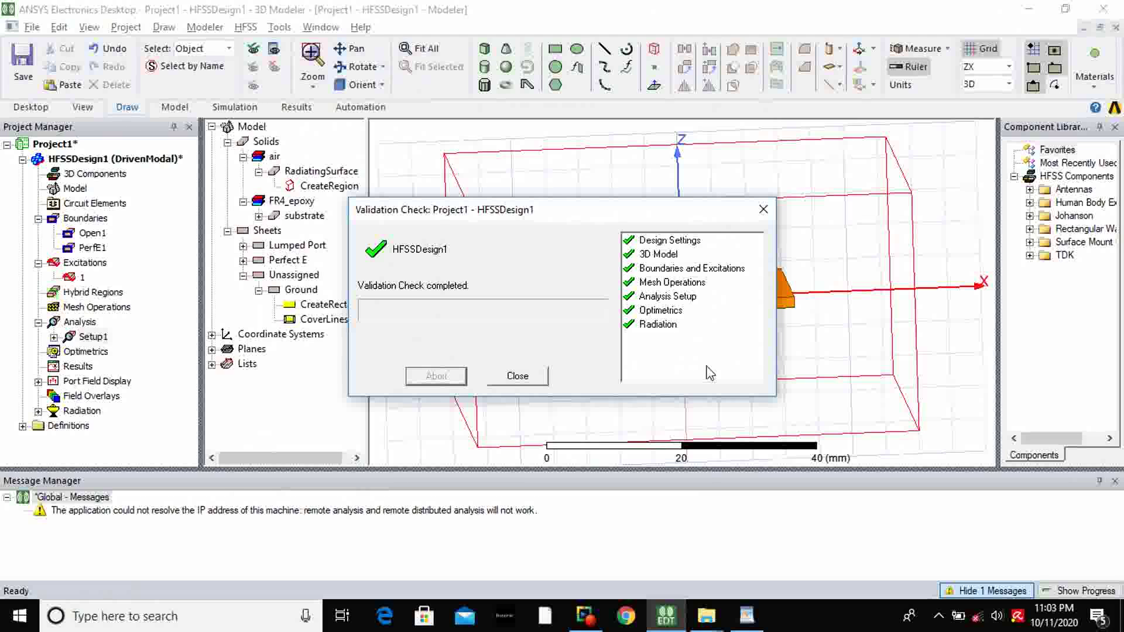
click(523, 377)
click(537, 379)
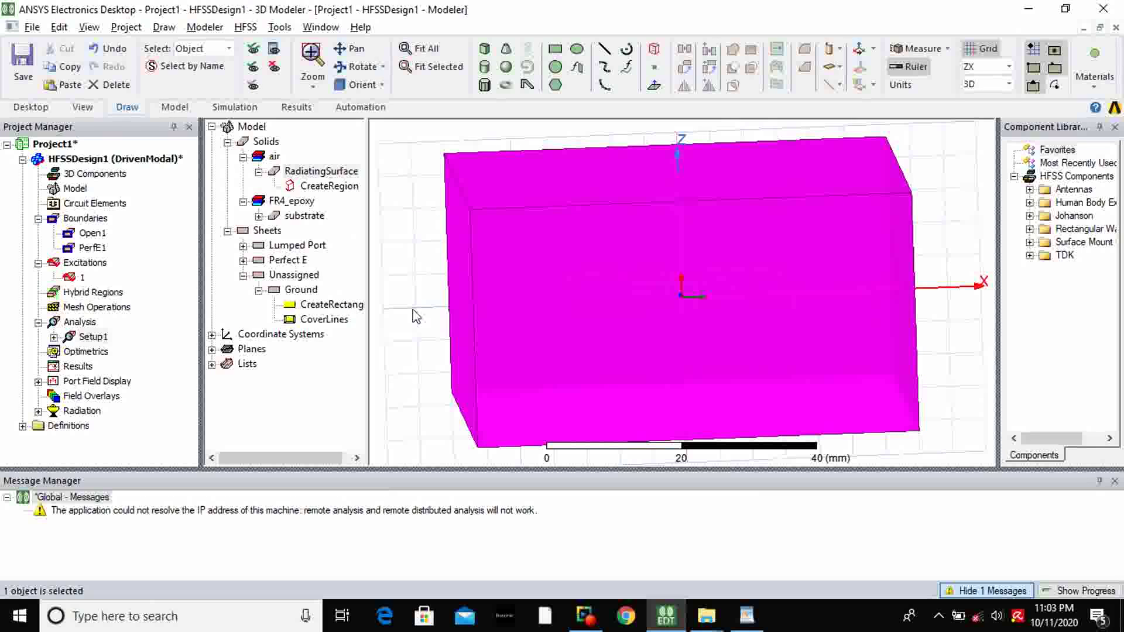
click(415, 315)
- Start analyzing the whole design, saving the project on the Desktop as insert
click(245, 27)
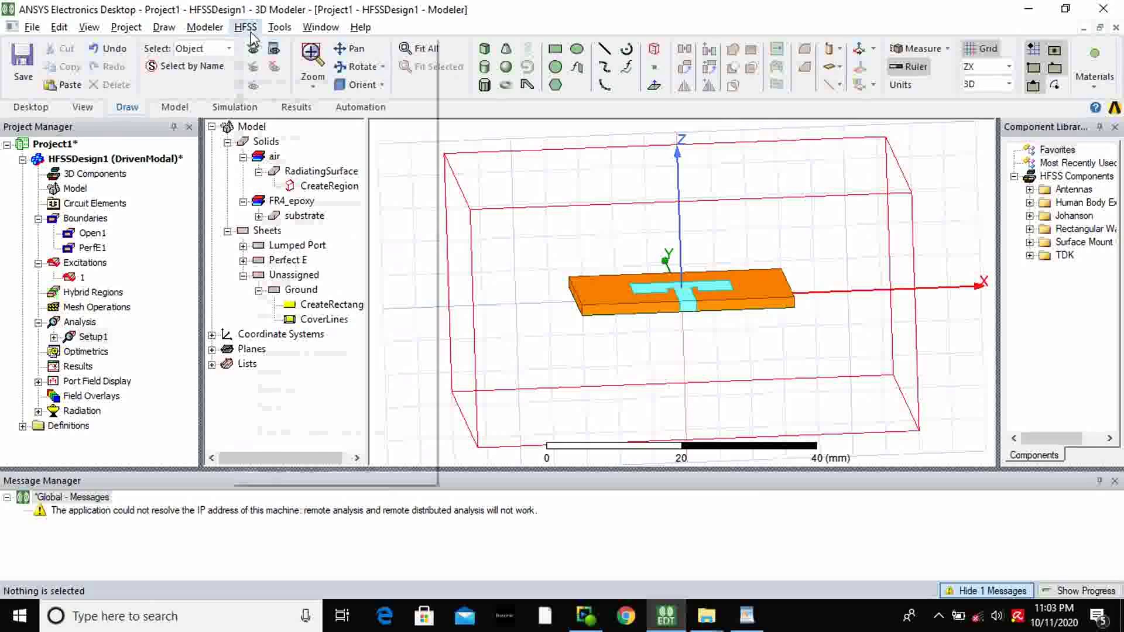
click(284, 105)
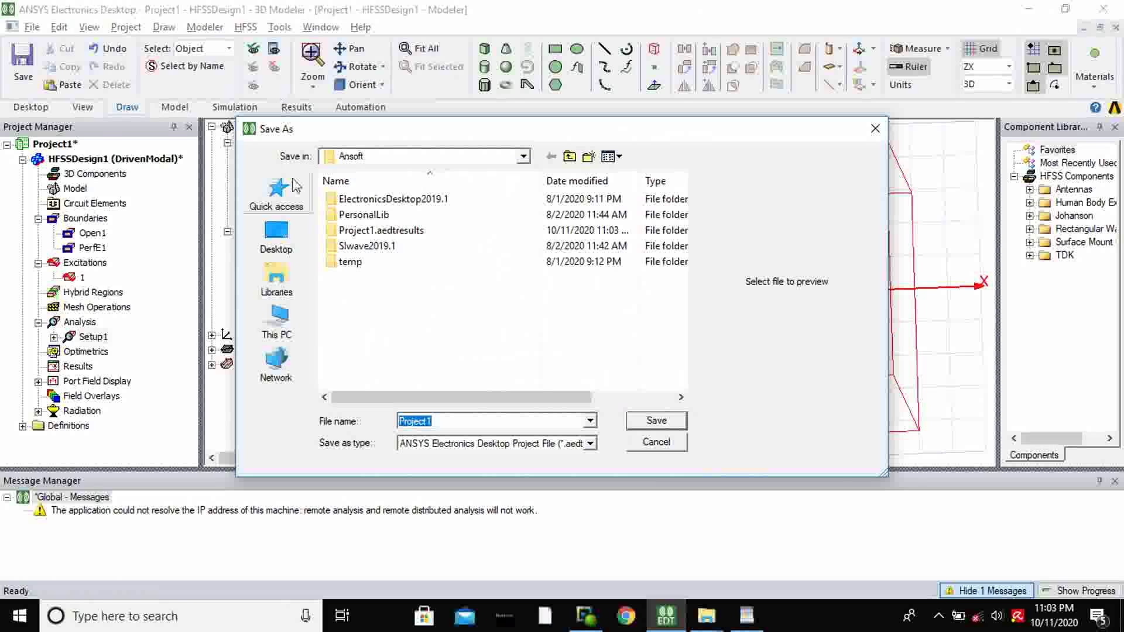
click(278, 271)
click(280, 240)
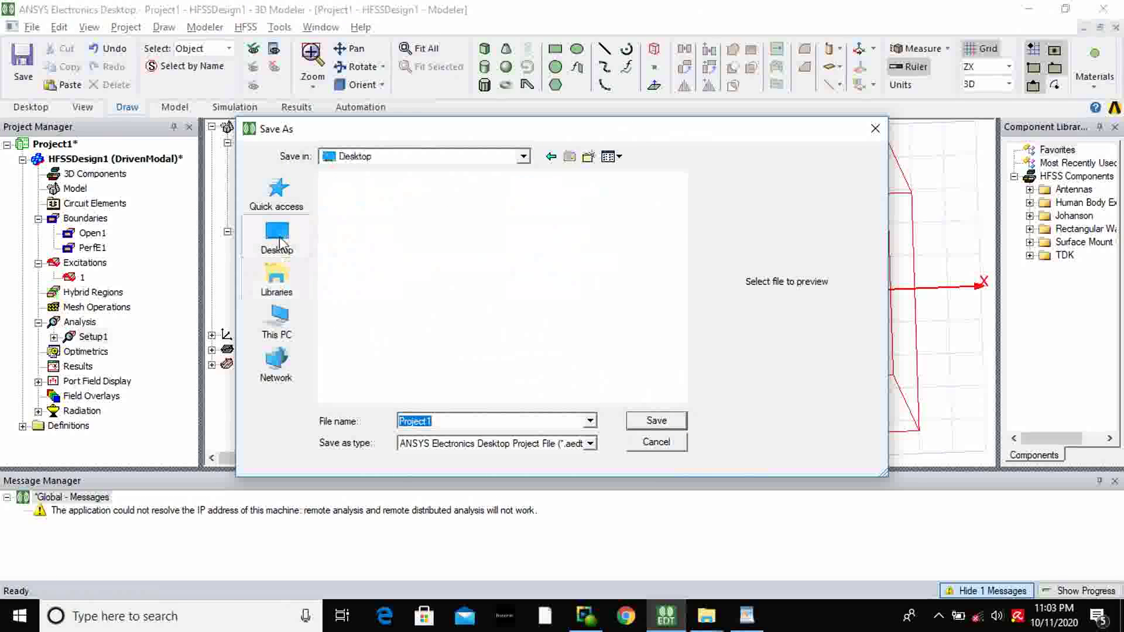
text(insert)
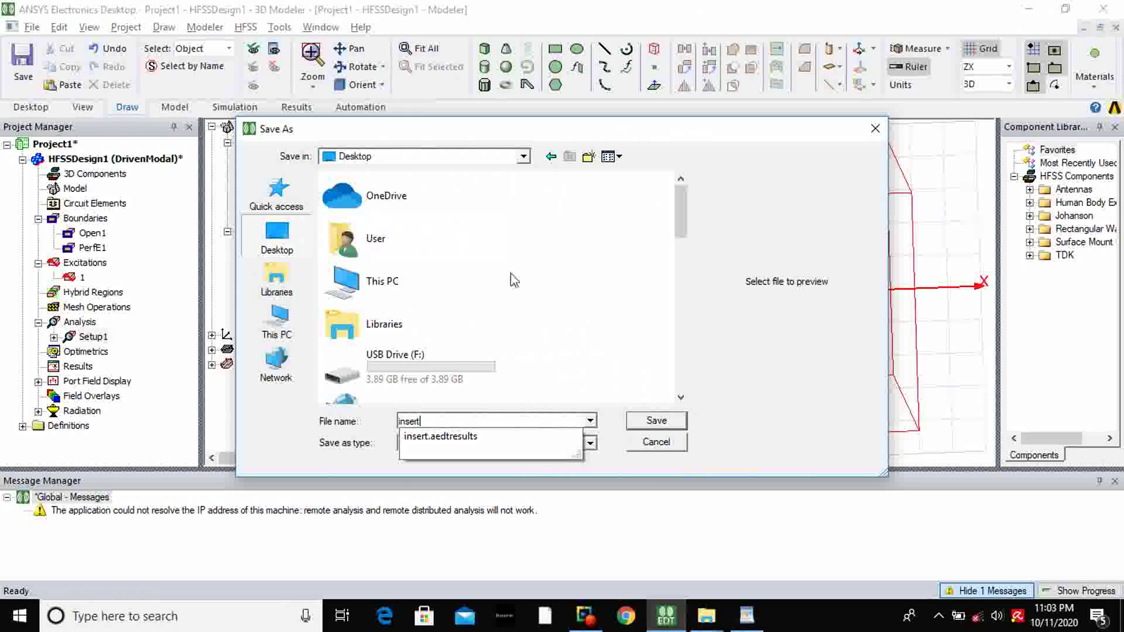
click(647, 422)
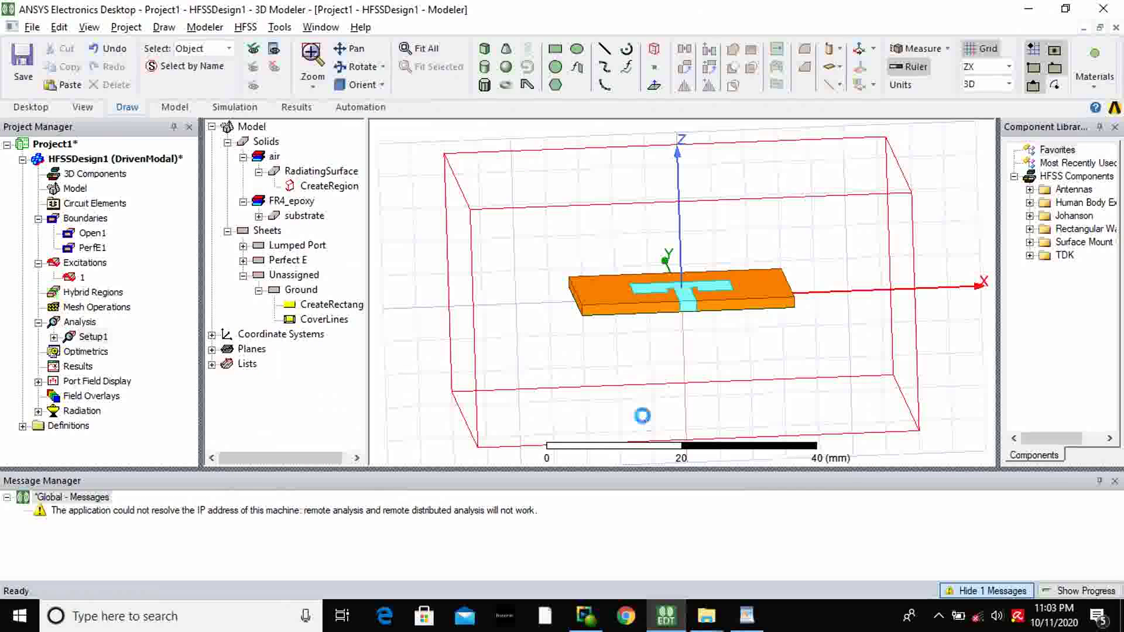
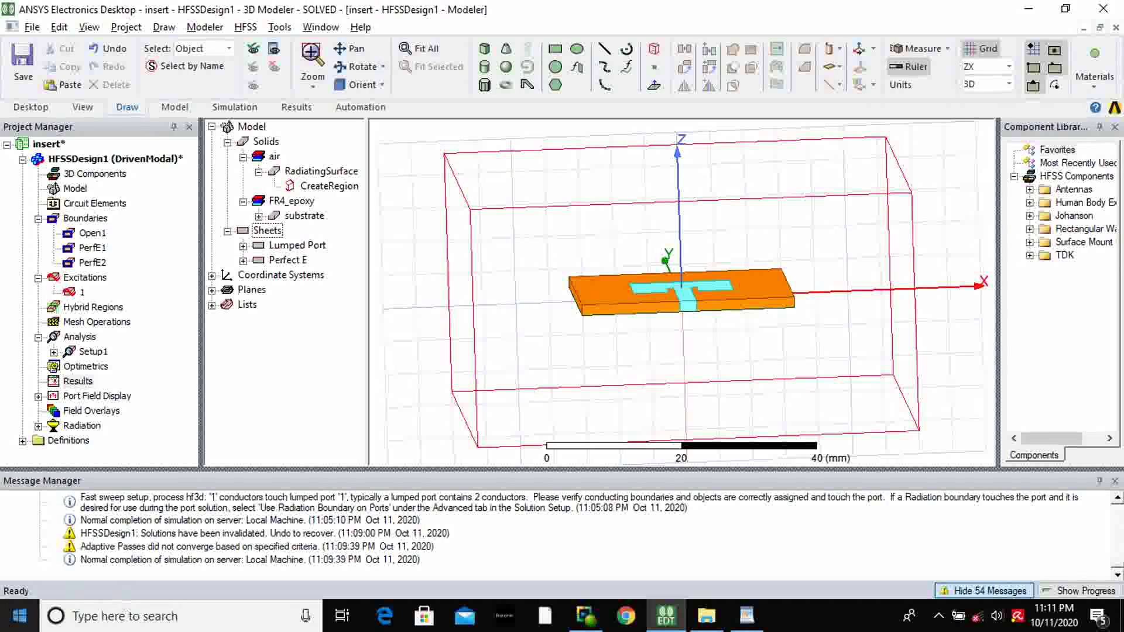
- Create a rectangular plot of S(1,1) in dB versus frequency from the Setup1 : Sweep modal solution data
right_click(81, 384)
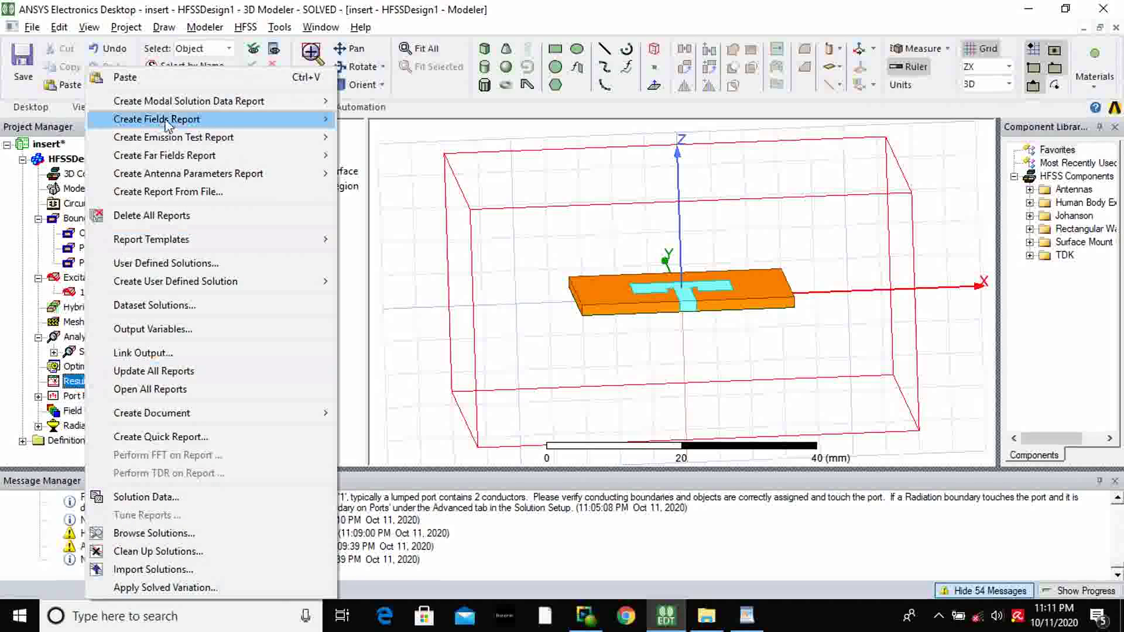
mouse_move(169, 102)
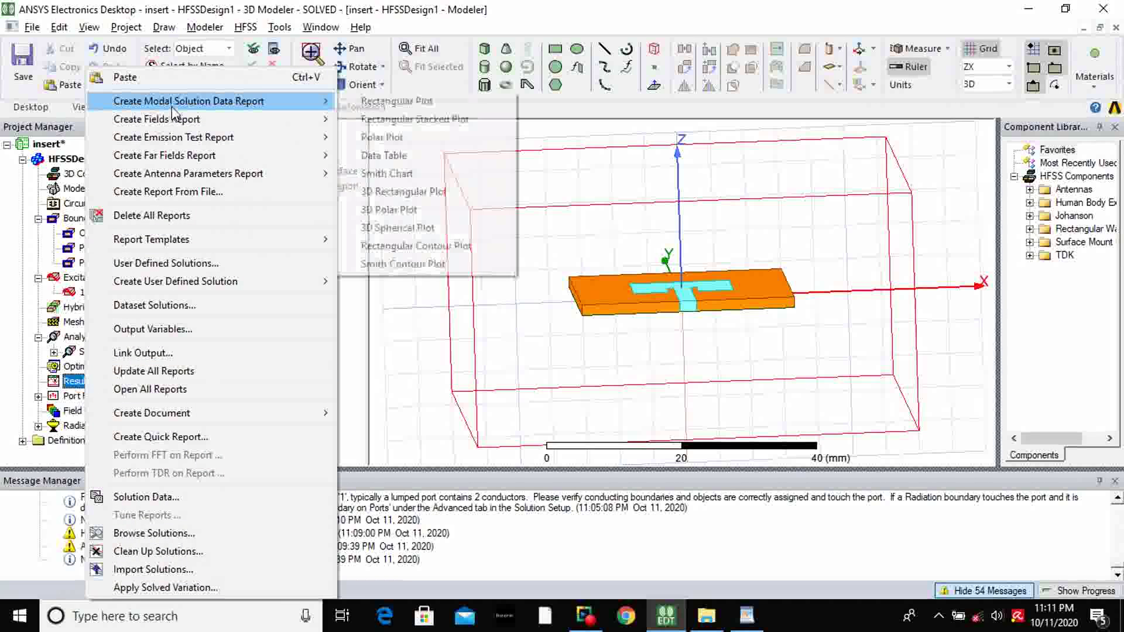
click(397, 106)
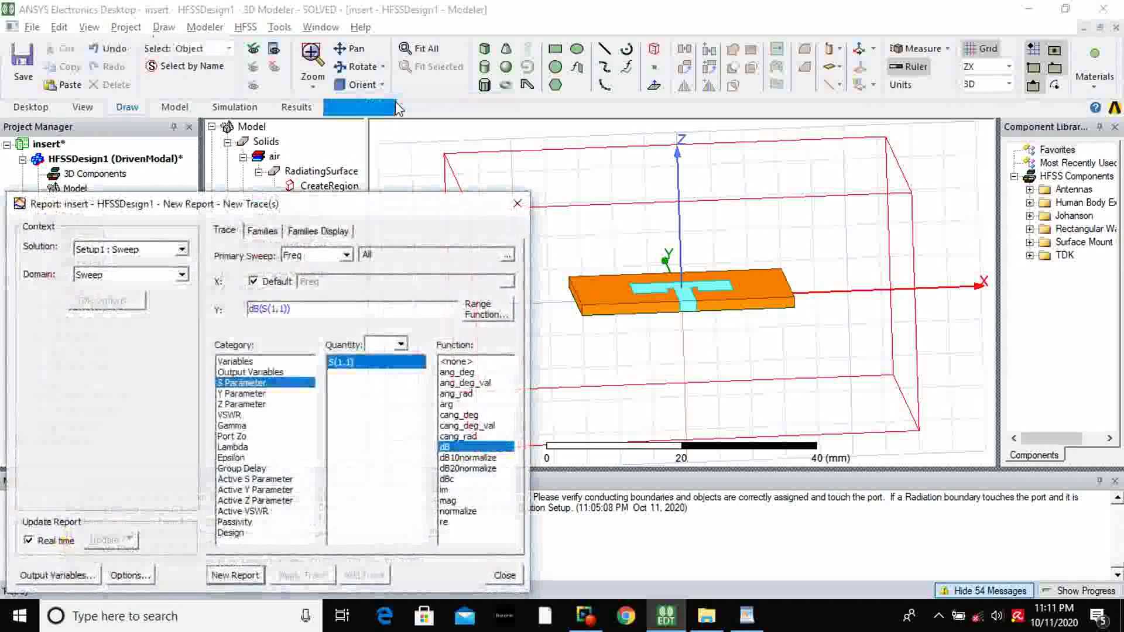
click(237, 574)
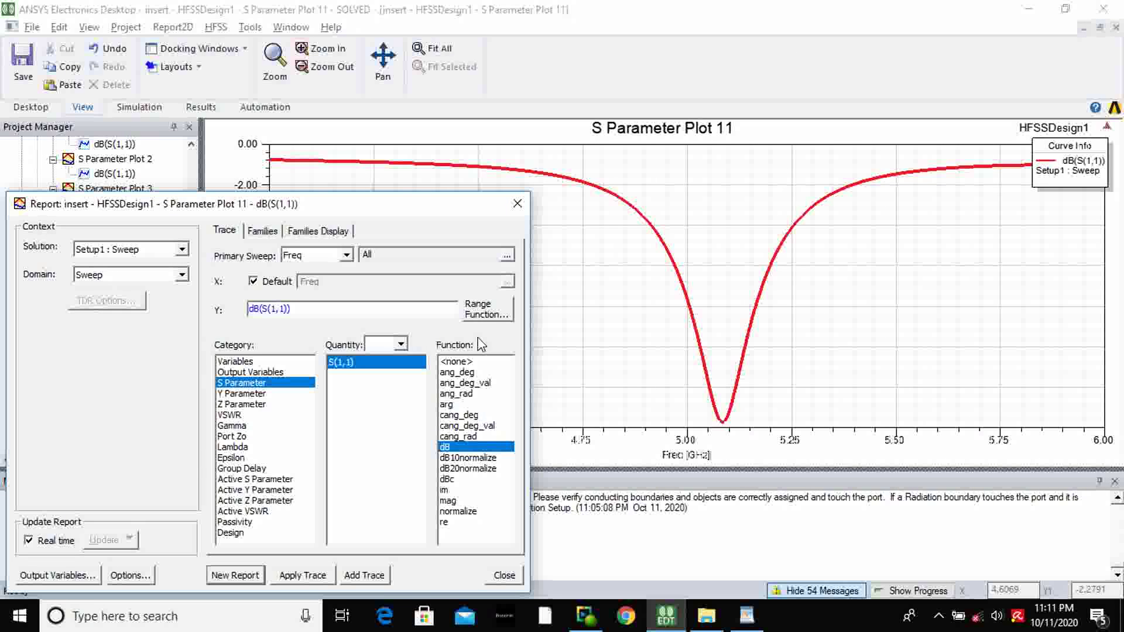
click(518, 204)
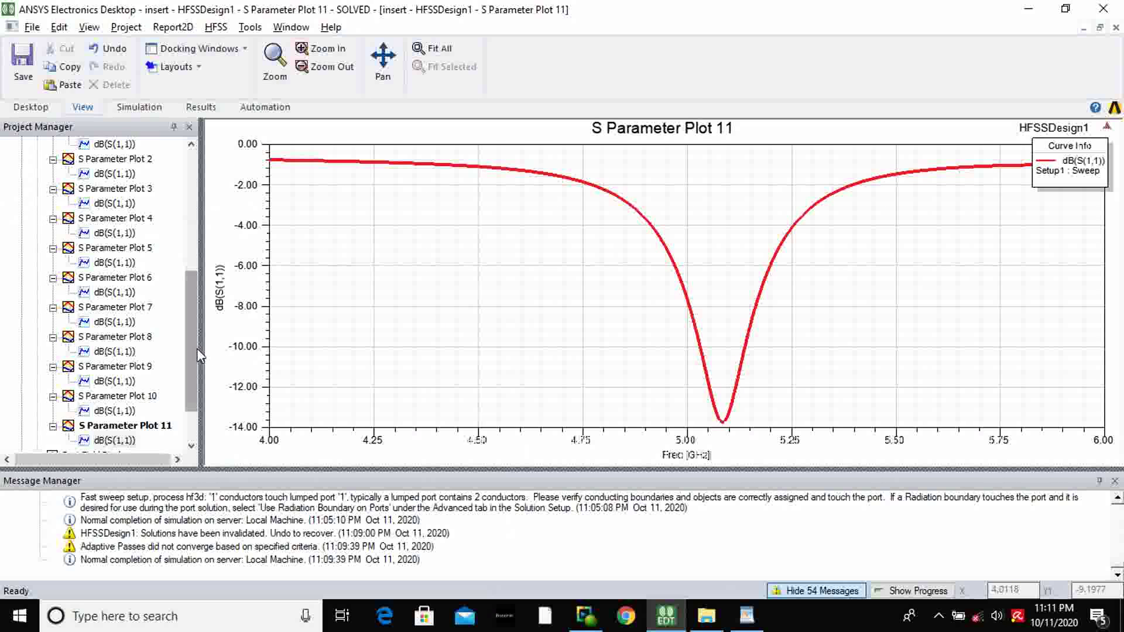
drag(196, 349, 190, 378)
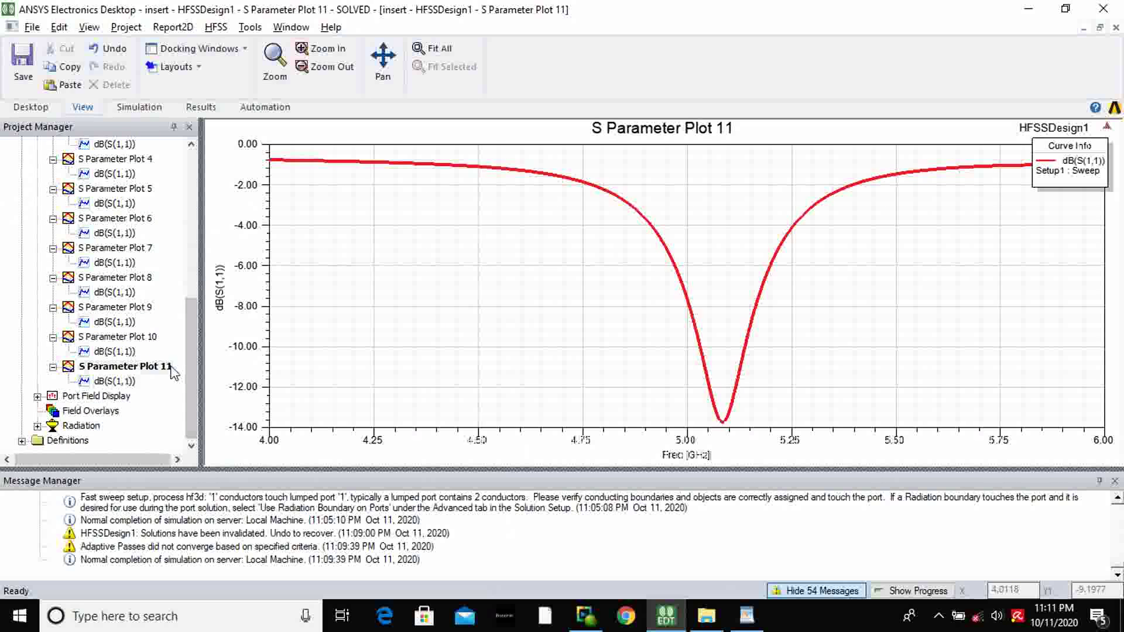
click(167, 366)
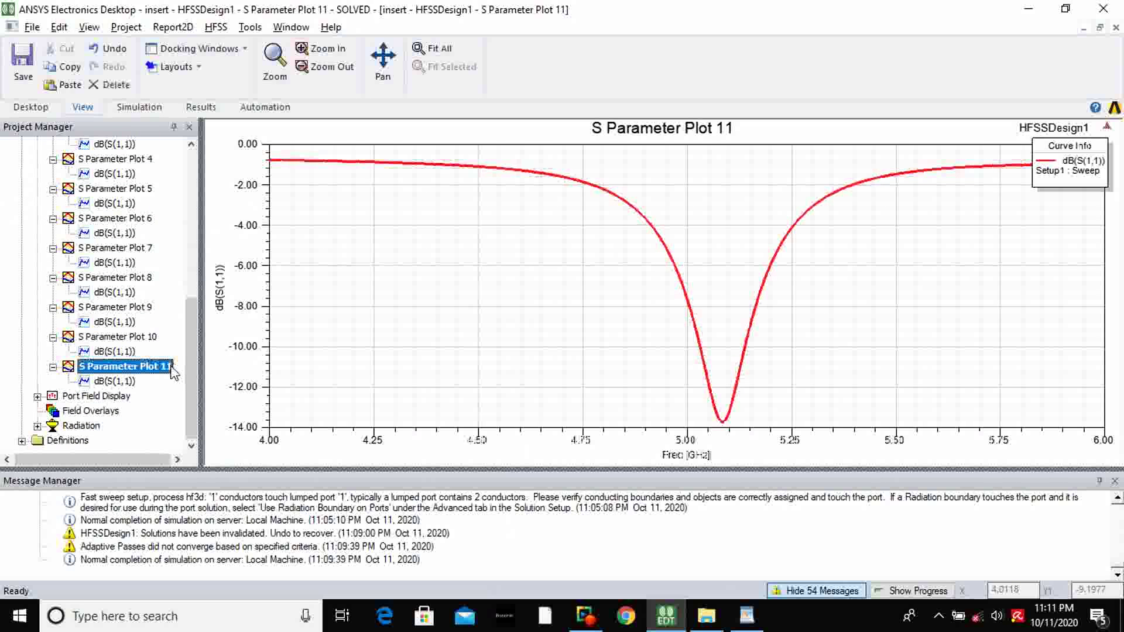
ctrl+click(157, 343)
click(137, 295)
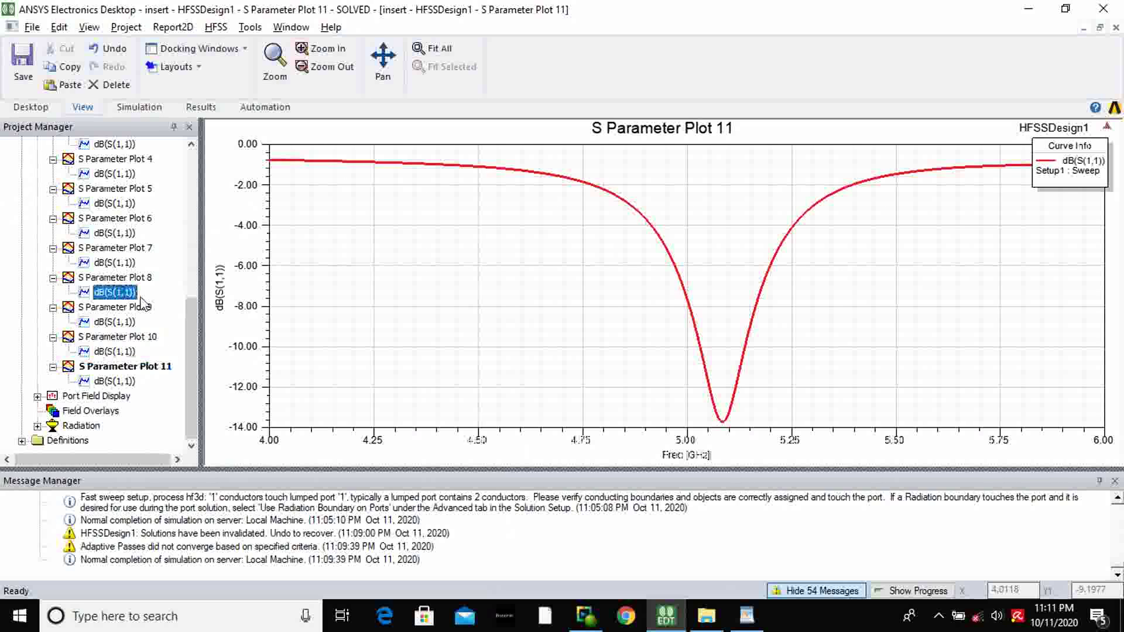
click(159, 369)
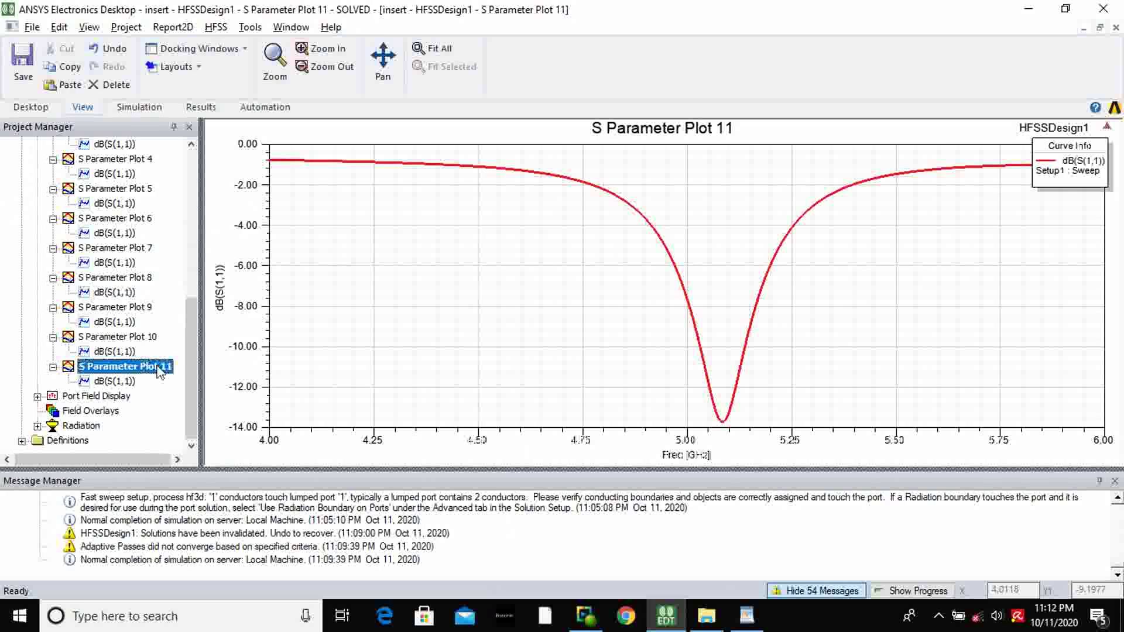
right_click(159, 369)
ctrl+click(145, 341)
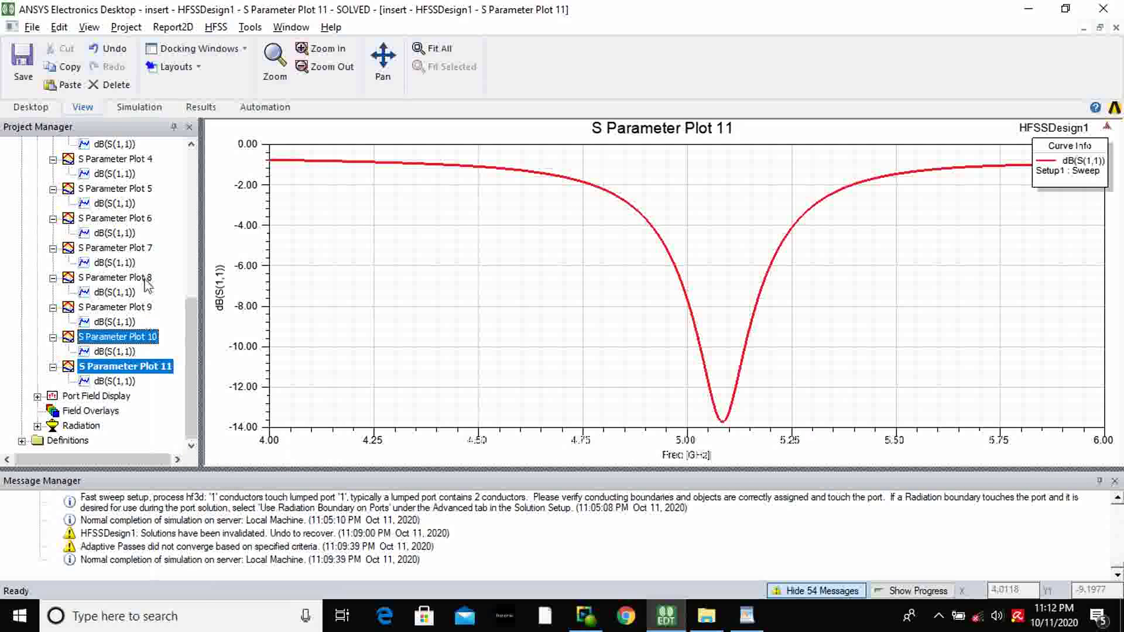
- Add a marker at the lowest point of the dB(S(1,1)) curve in the new S-parameter plot
right_click(420, 282)
mouse_move(449, 287)
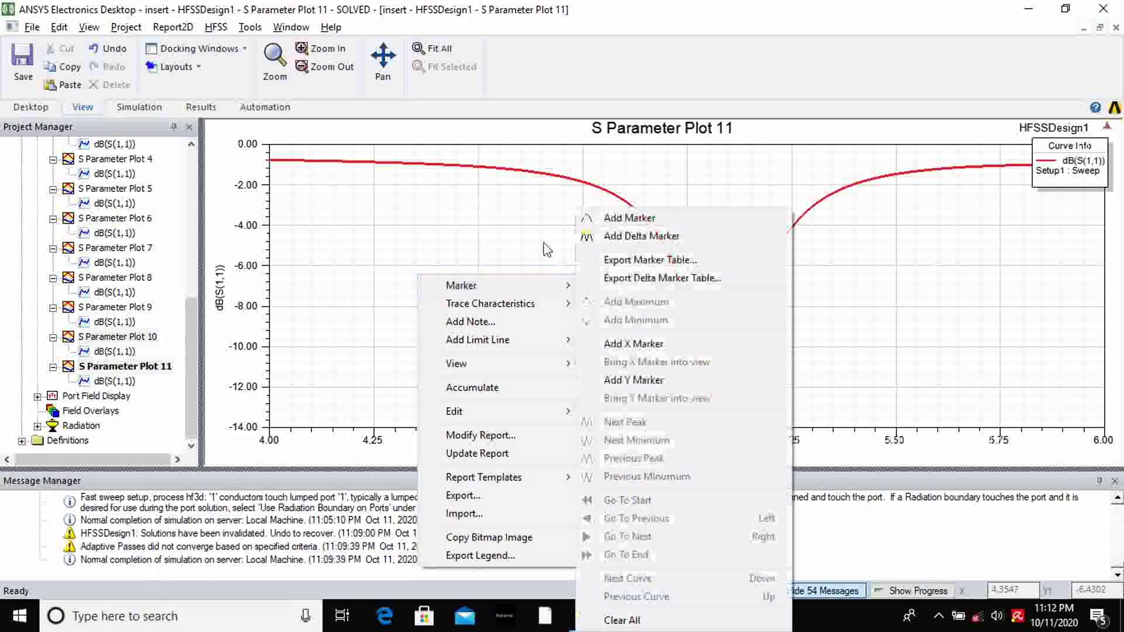
click(617, 221)
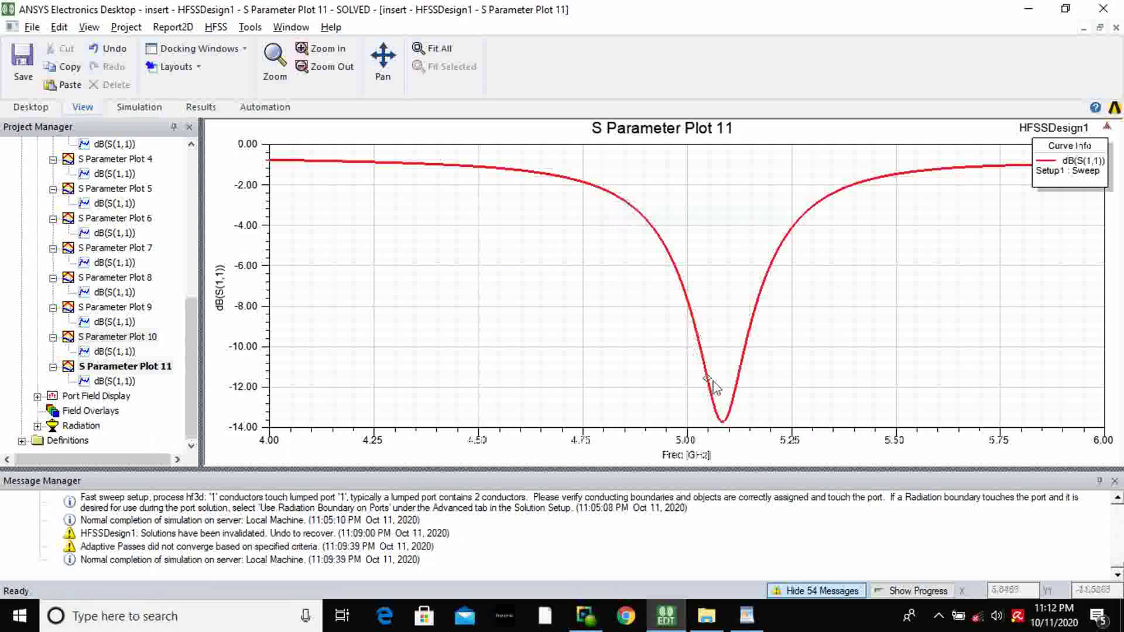
click(725, 422)
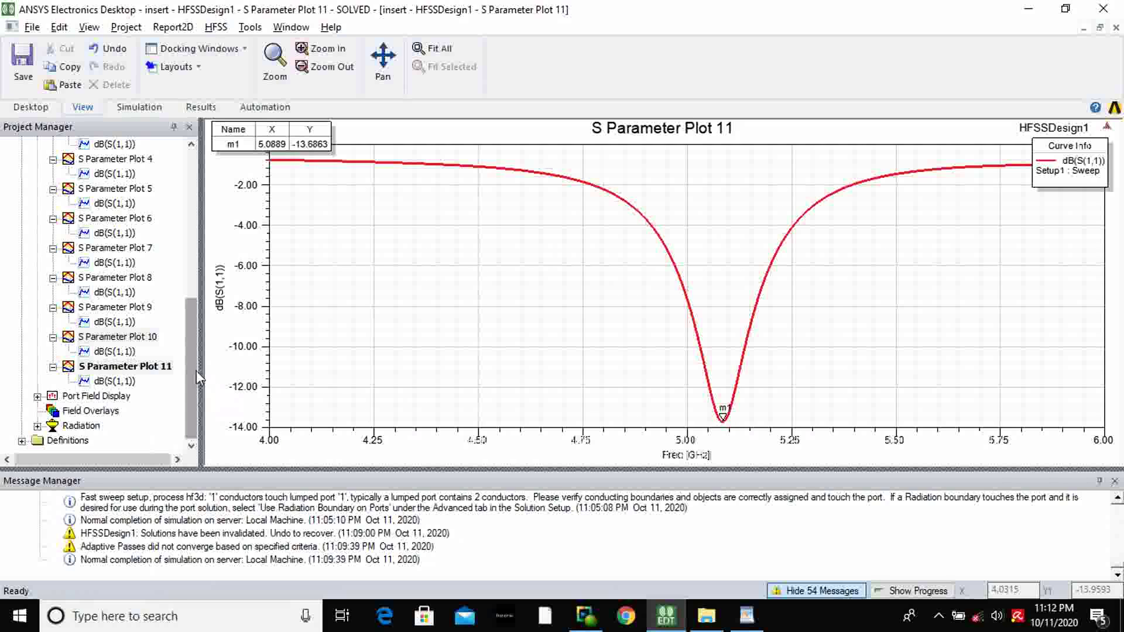
drag(196, 371, 195, 283)
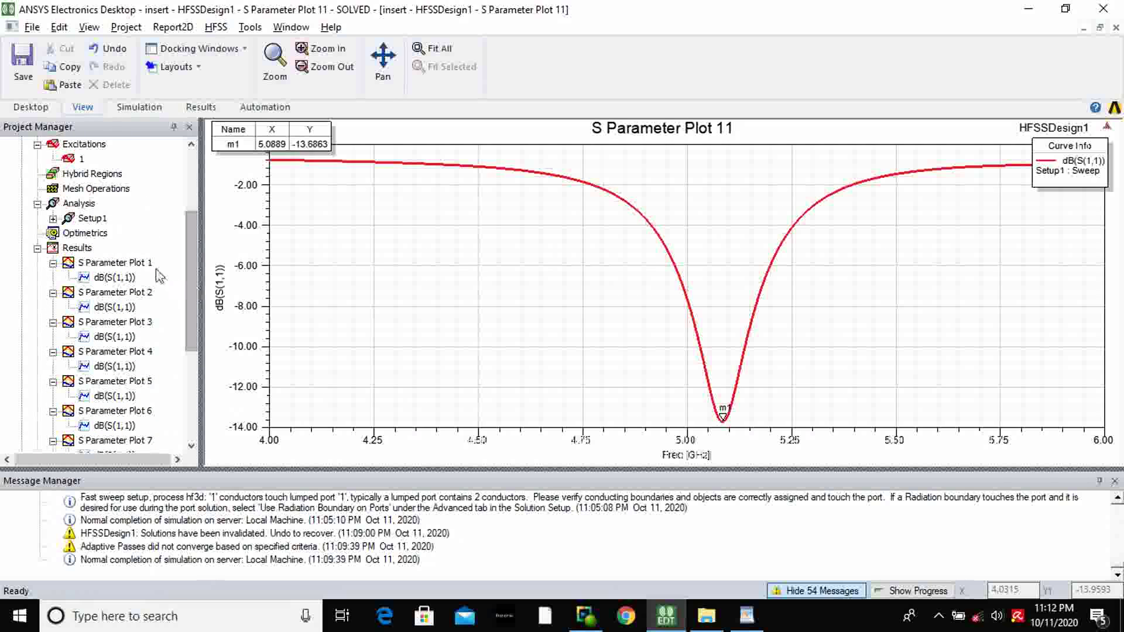